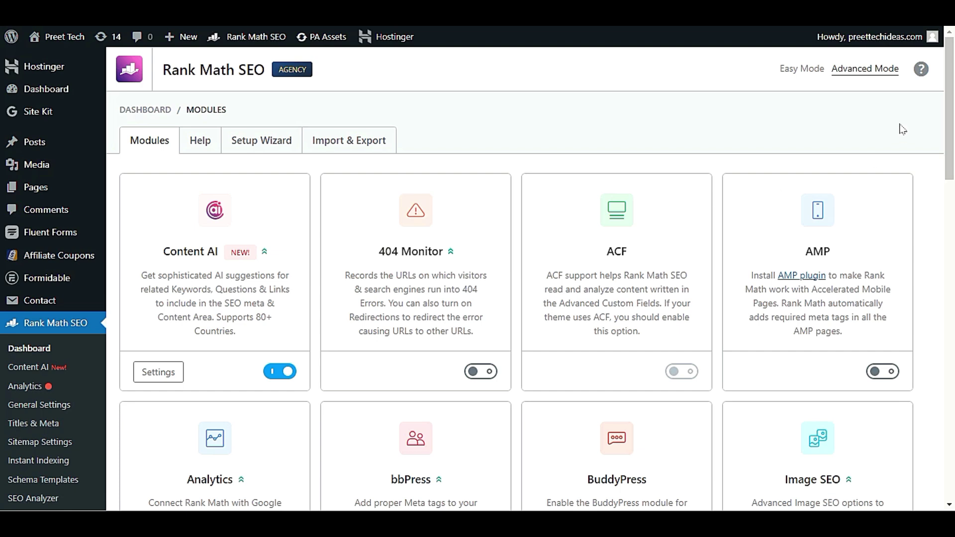
Search Google in a new tab for website services and bring up the results.
key(ctrl+t)
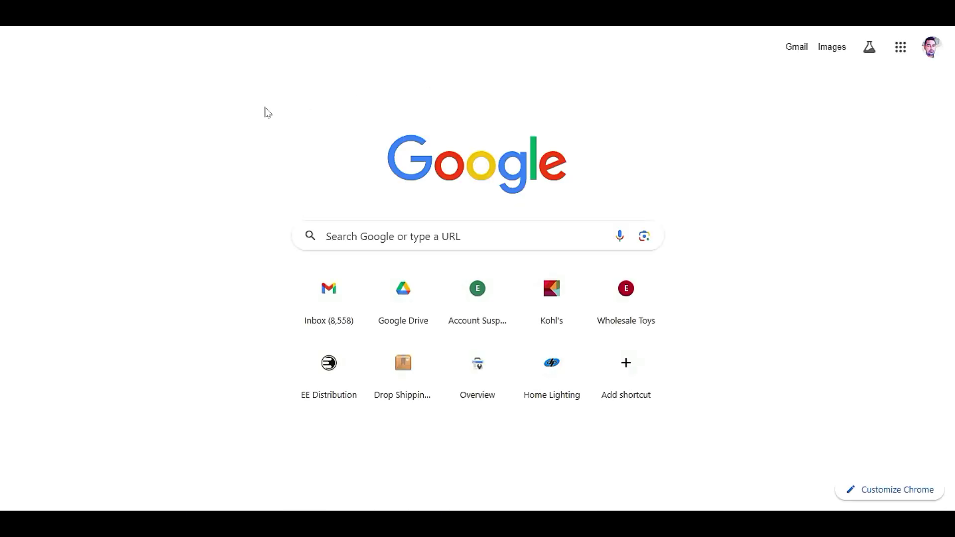
text(our servic)
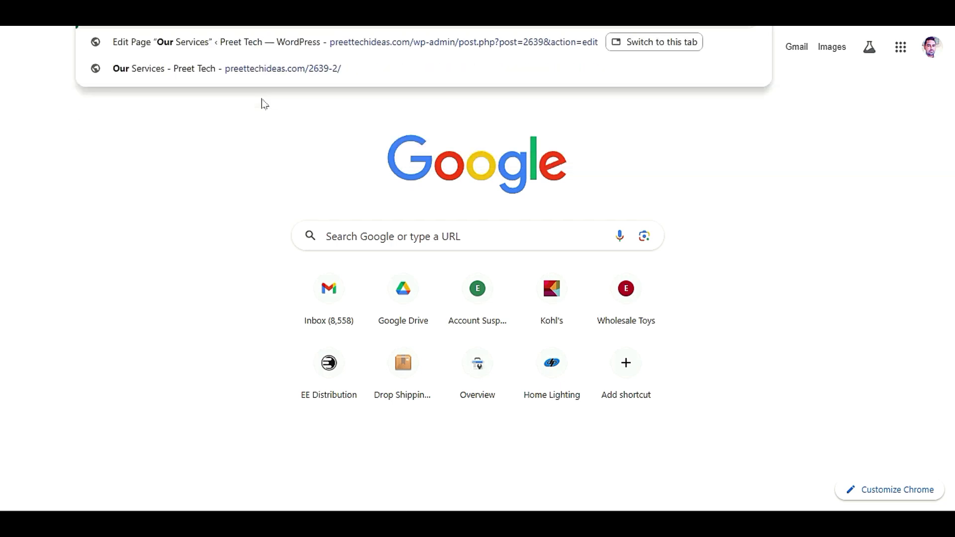
text(es)
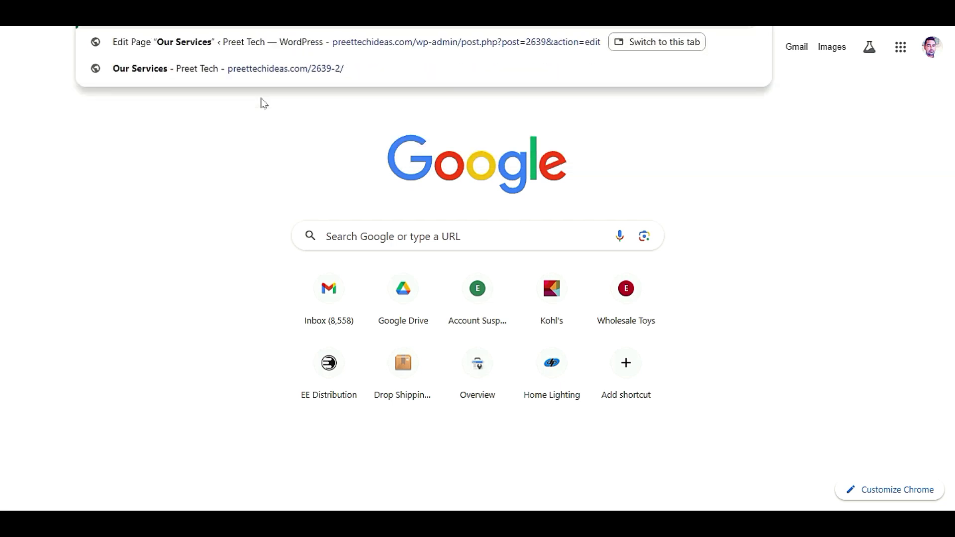
text(website services)
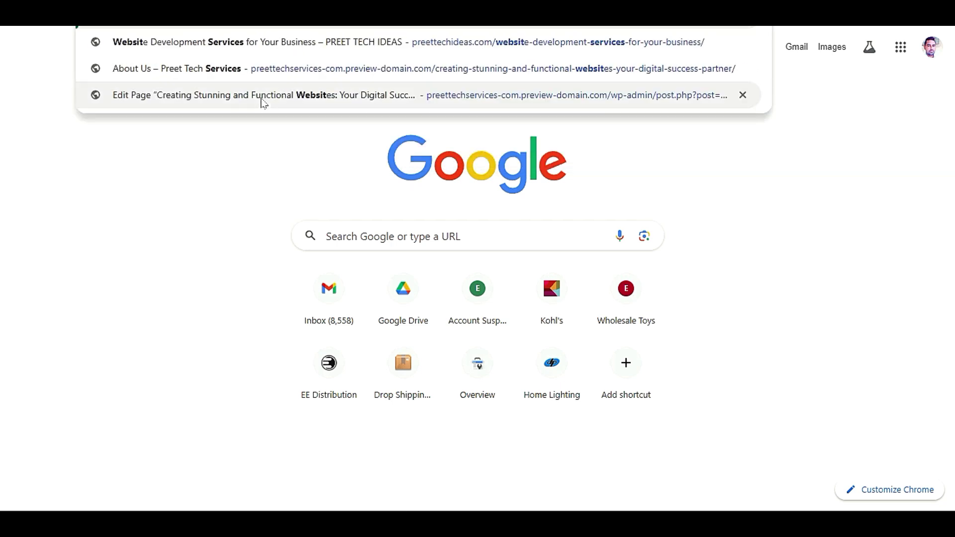
click(264, 103)
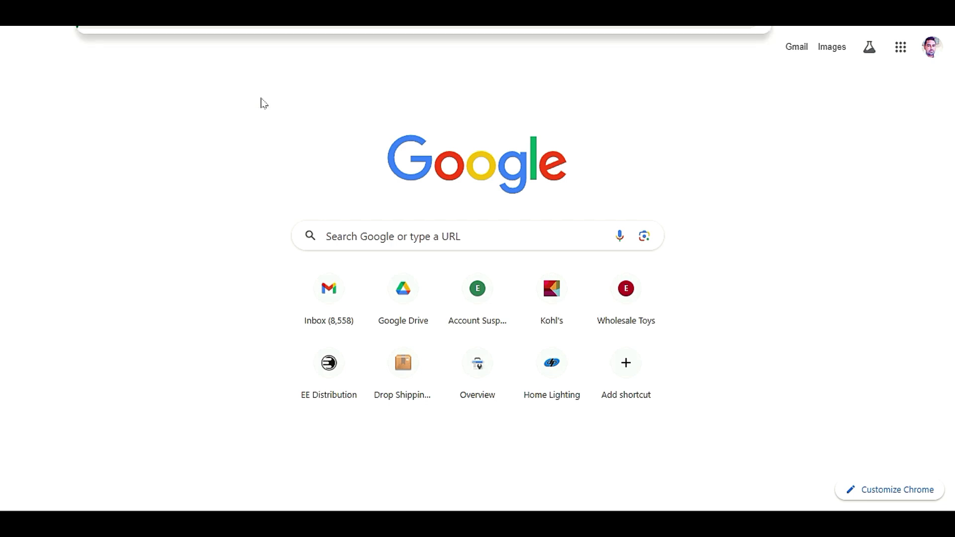
scroll(176, 306, down, 4)
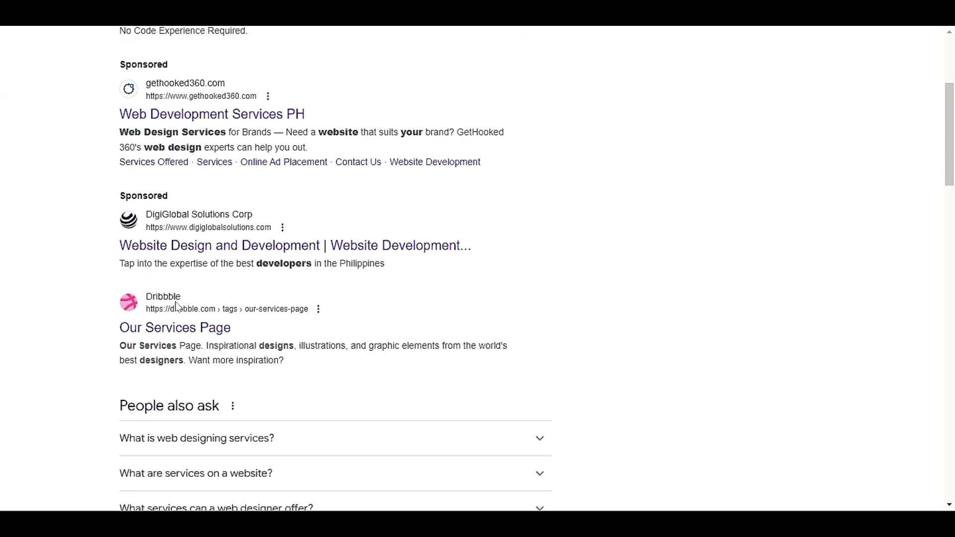
Inspect the "People also ask" section, expanding and collapsing "What is web designing services?" and "What are services on a website?".
scroll(176, 305, down, 5)
drag(107, 140, 372, 148)
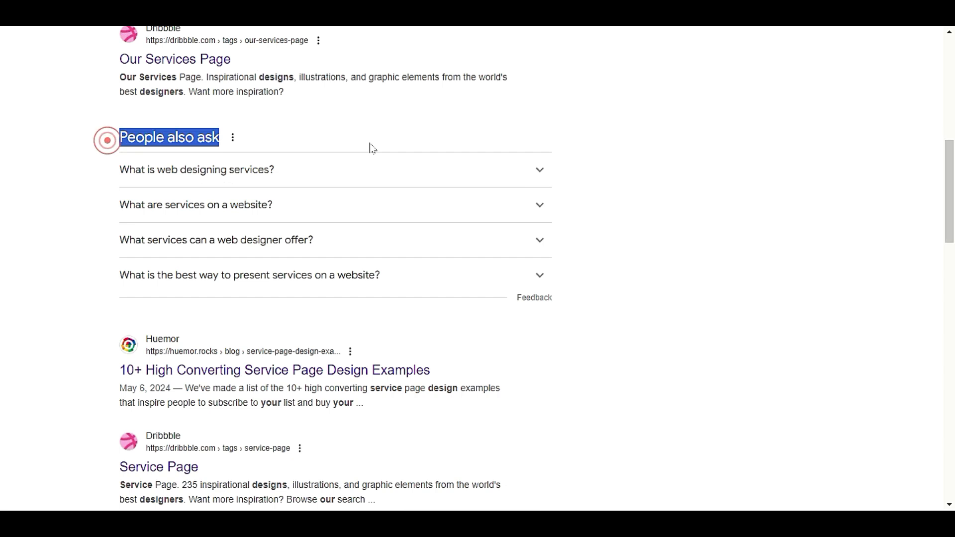
click(160, 170)
click(341, 168)
click(311, 215)
click(305, 208)
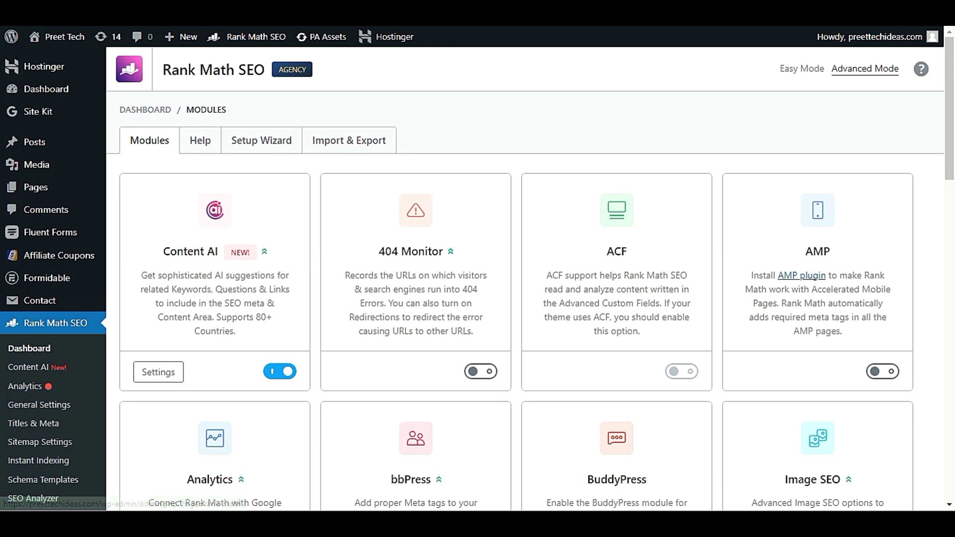
Find the Schema (Structured Data) module among the Rank Math modules and open its settings.
scroll(83, 351, down, 5)
scroll(201, 345, up, 5)
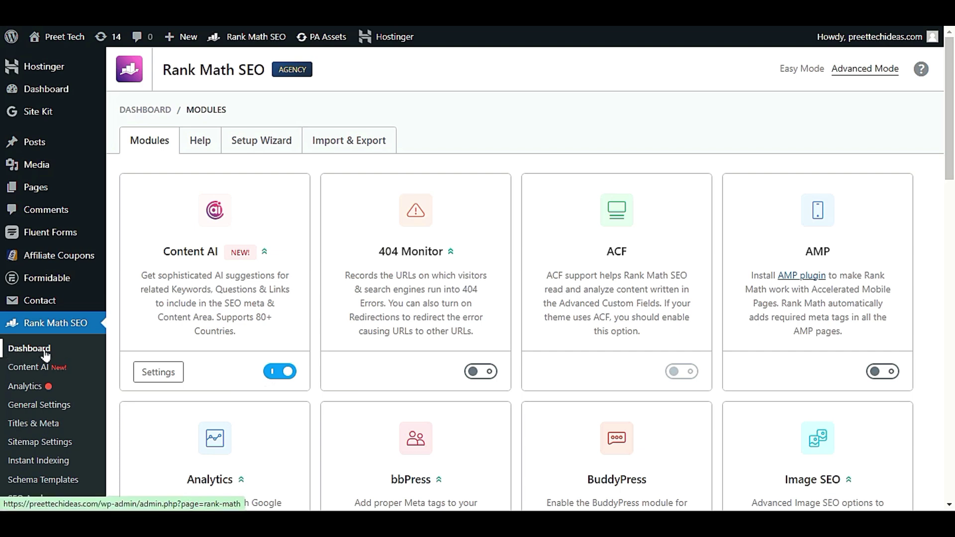
scroll(575, 360, down, 10)
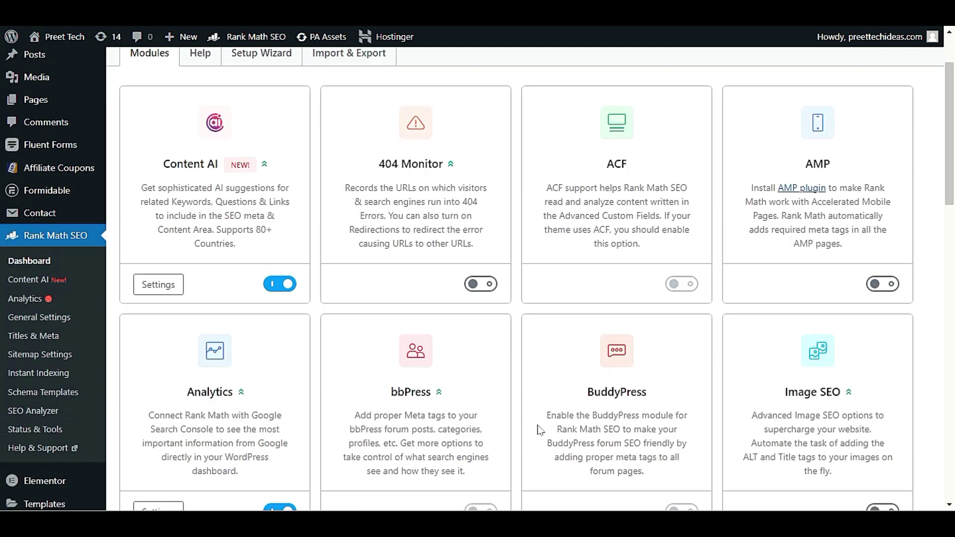
scroll(524, 435, down, 3)
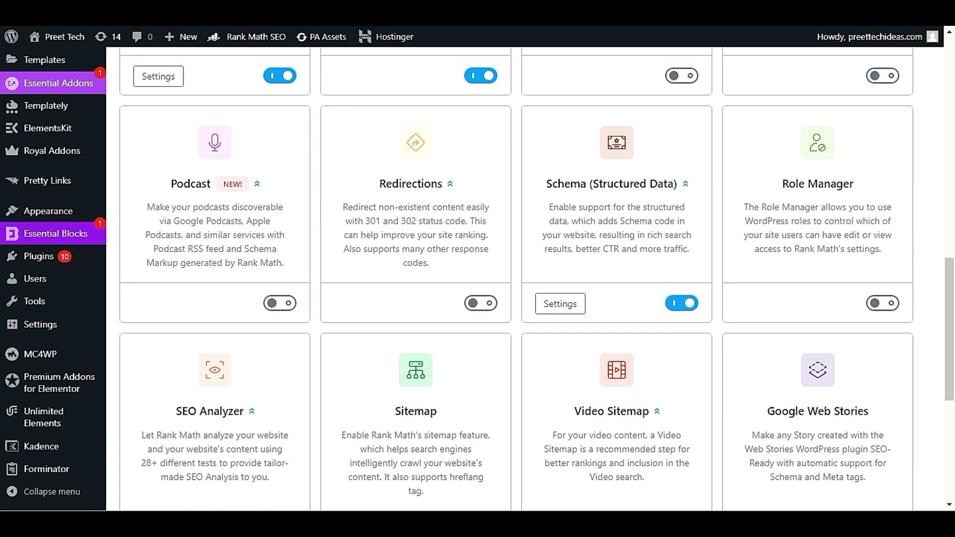
click(557, 304)
Examine the default title, description and Schema Type settings for single posts, including the Schema Type choices.
scroll(618, 362, down, 5)
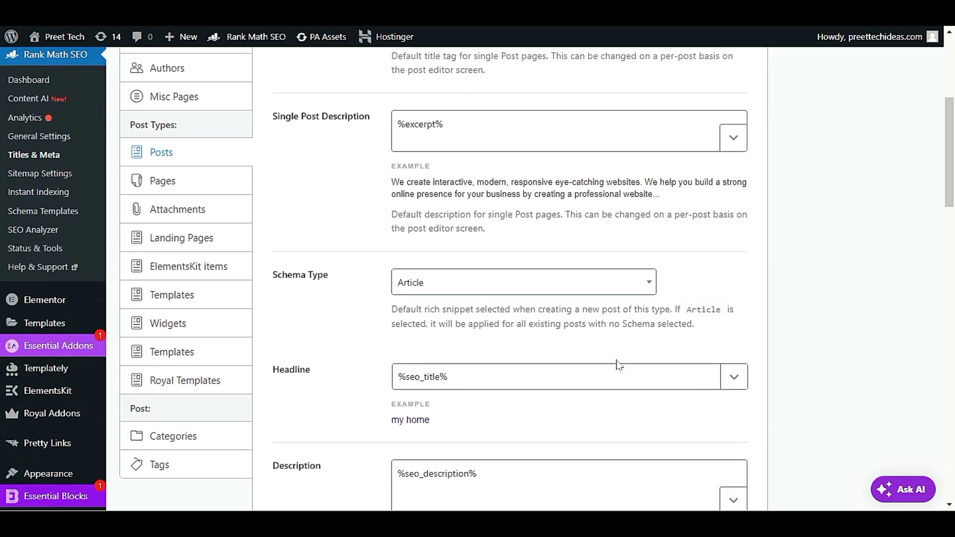
scroll(639, 369, up, 2)
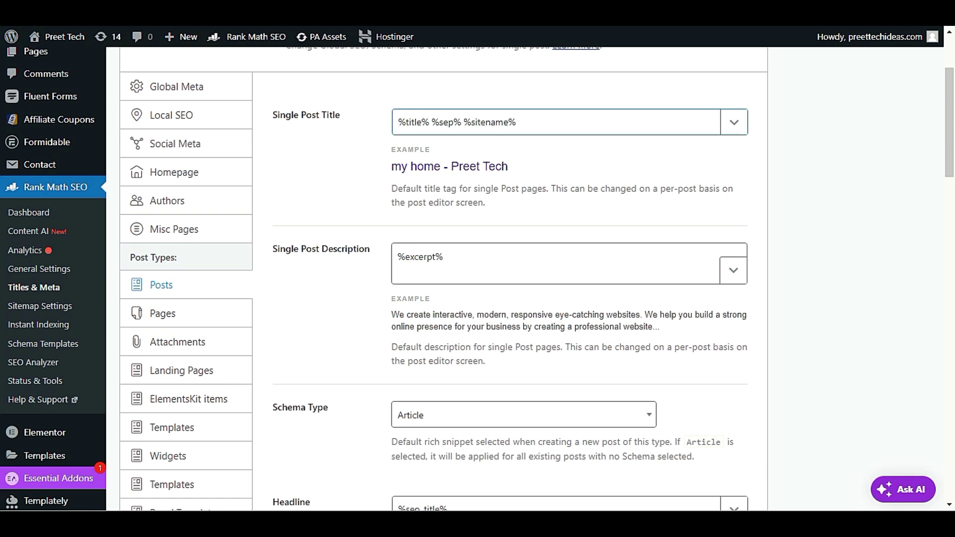
scroll(386, 236, down, 2)
scroll(386, 236, up, 3)
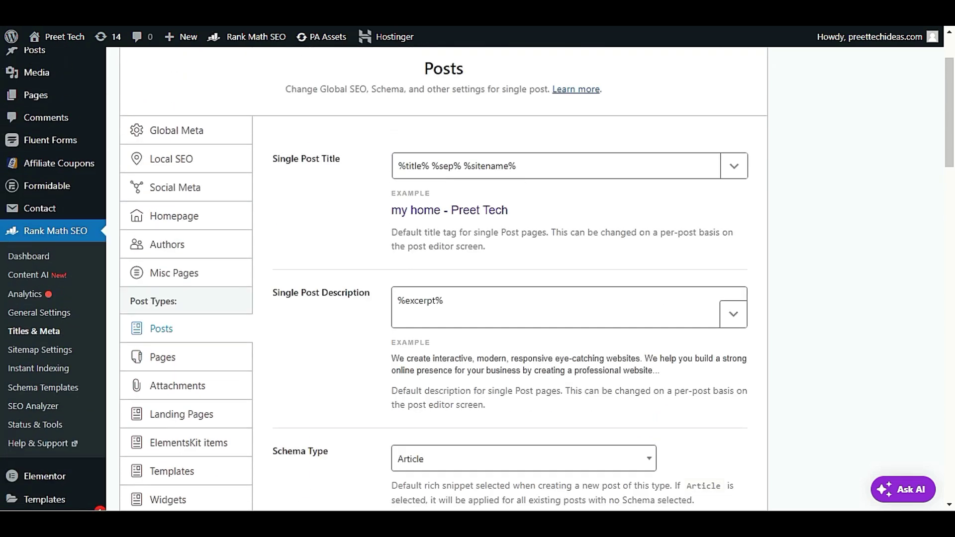
scroll(389, 303, down, 3)
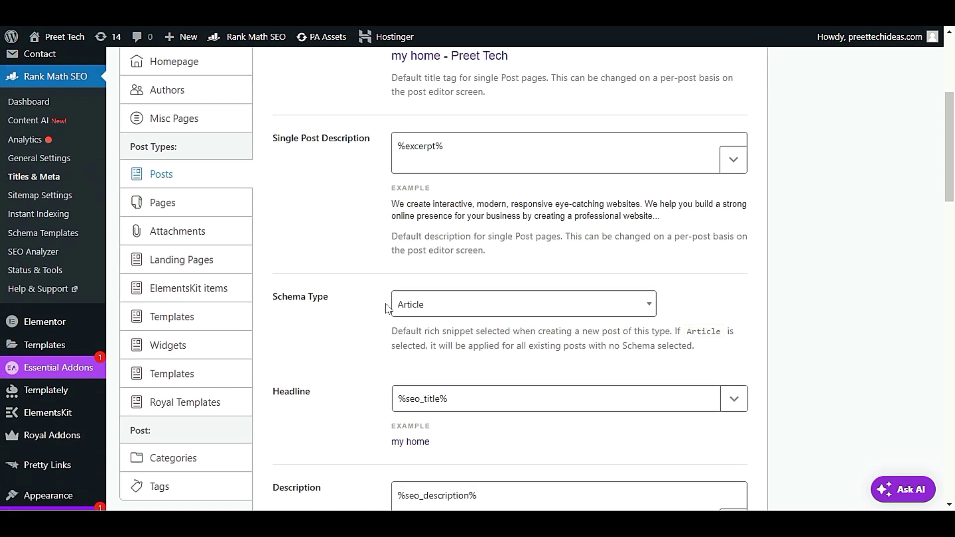
scroll(388, 308, down, 1)
scroll(387, 309, up, 3)
scroll(387, 310, down, 3)
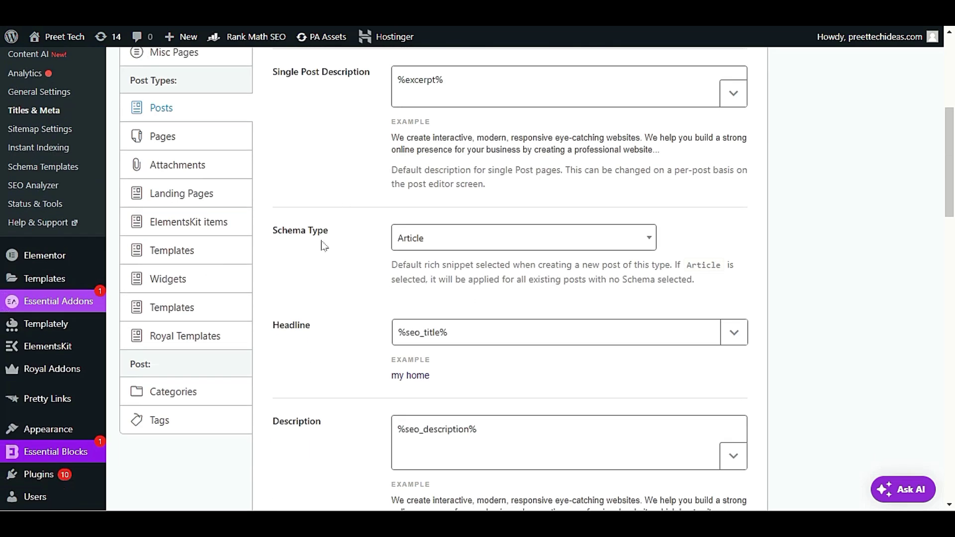
click(465, 246)
click(454, 241)
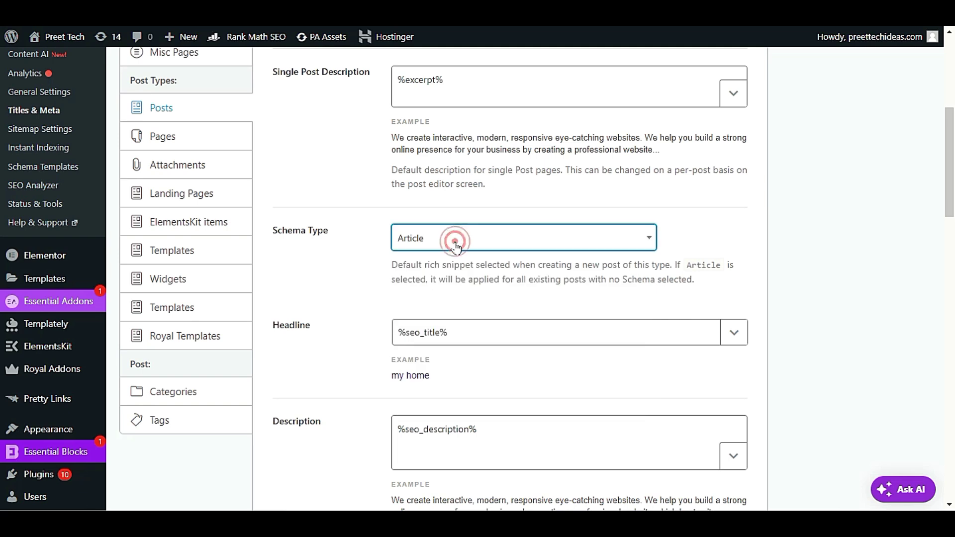
scroll(458, 251, down, 1)
scroll(447, 263, down, 3)
scroll(383, 333, up, 9)
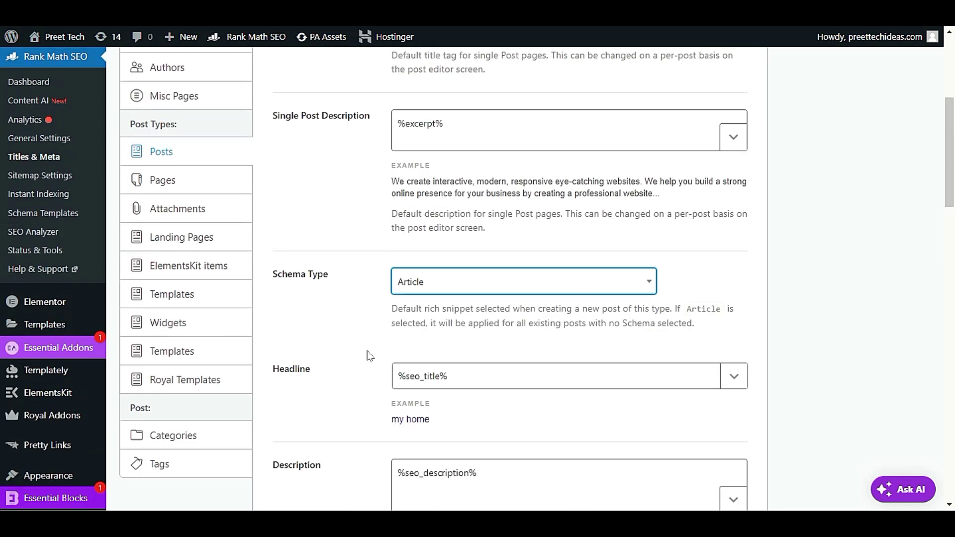
Open the list of all site pages in a new tab and look through their SEO details.
mouse_move(22, 189)
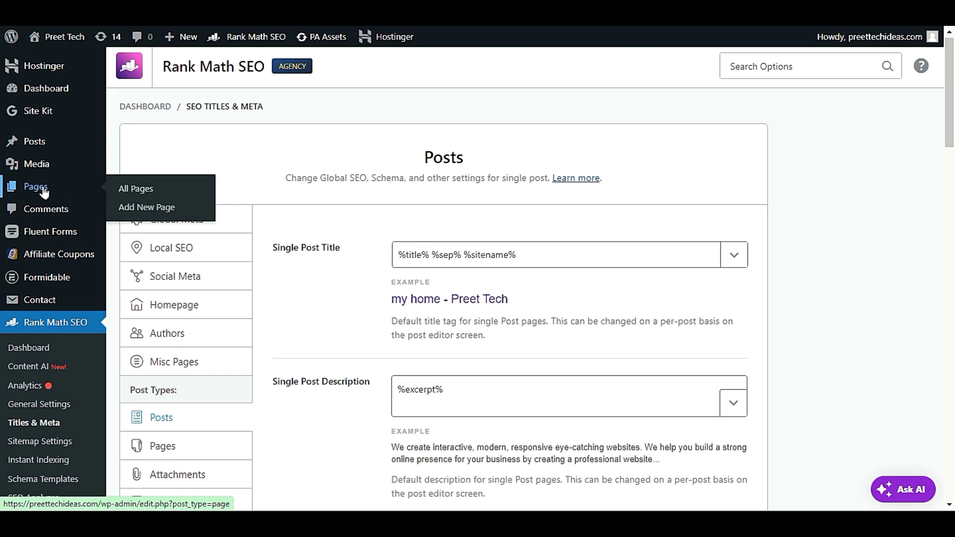
right_click(121, 196)
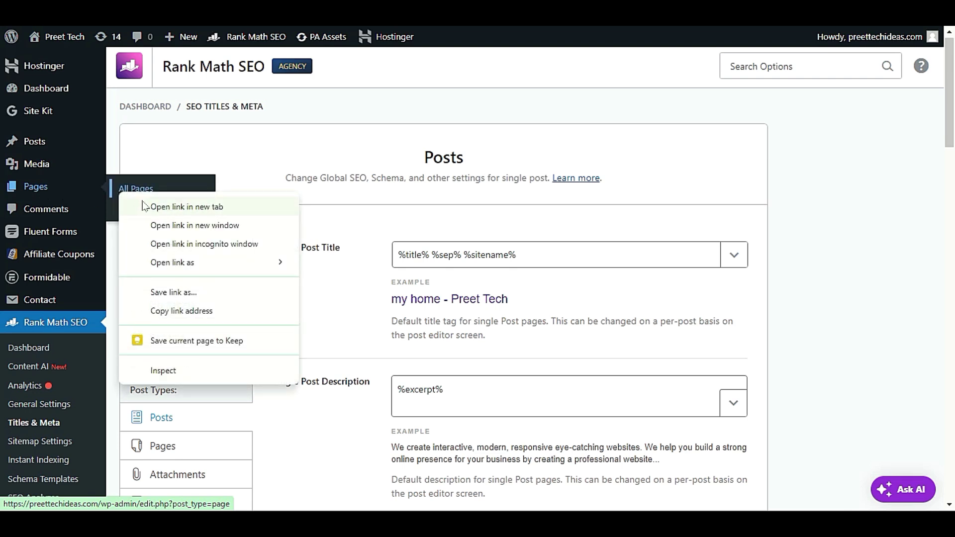
click(143, 205)
click(136, 191)
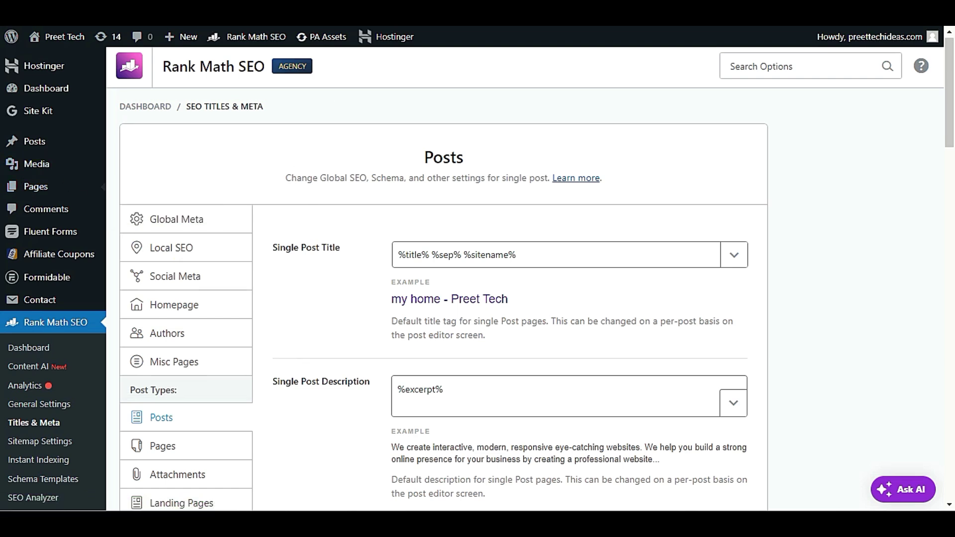
scroll(290, 342, down, 4)
scroll(332, 410, up, 3)
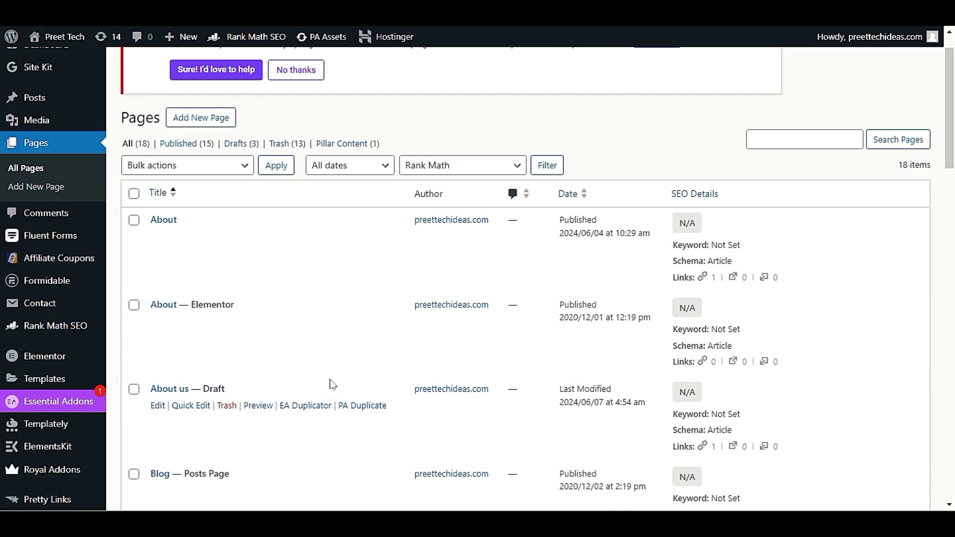
scroll(331, 393, down, 3)
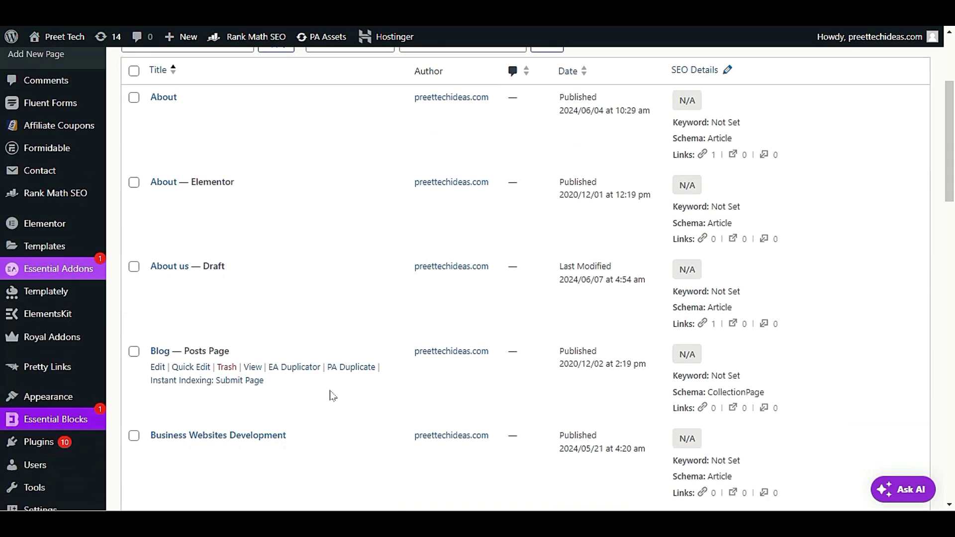
scroll(330, 395, up, 4)
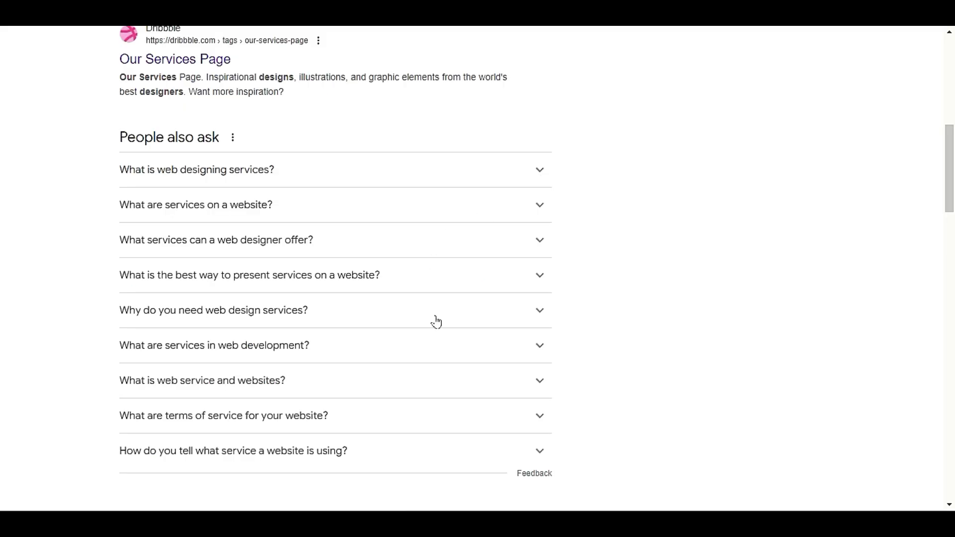
Look over the Google results around the "People also ask" questions again.
scroll(431, 316, up, 6)
scroll(469, 395, up, 3)
scroll(469, 394, down, 9)
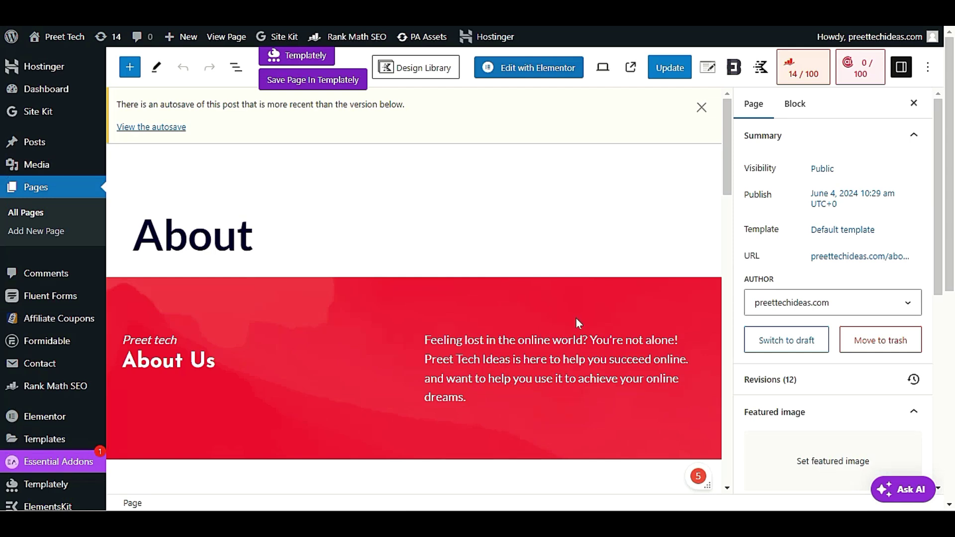
View the live About page from its editor and examine its sections from the header to the footer.
click(631, 68)
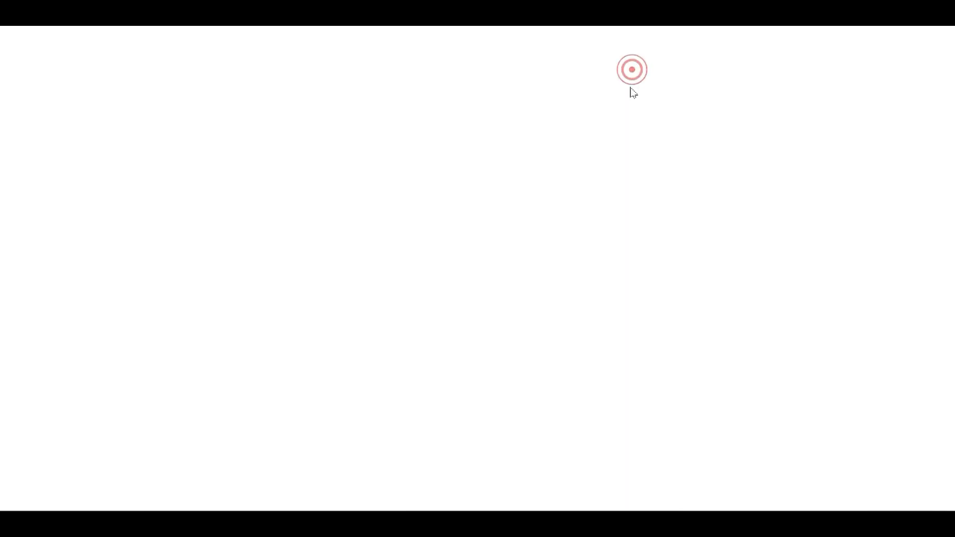
scroll(412, 348, down, 3)
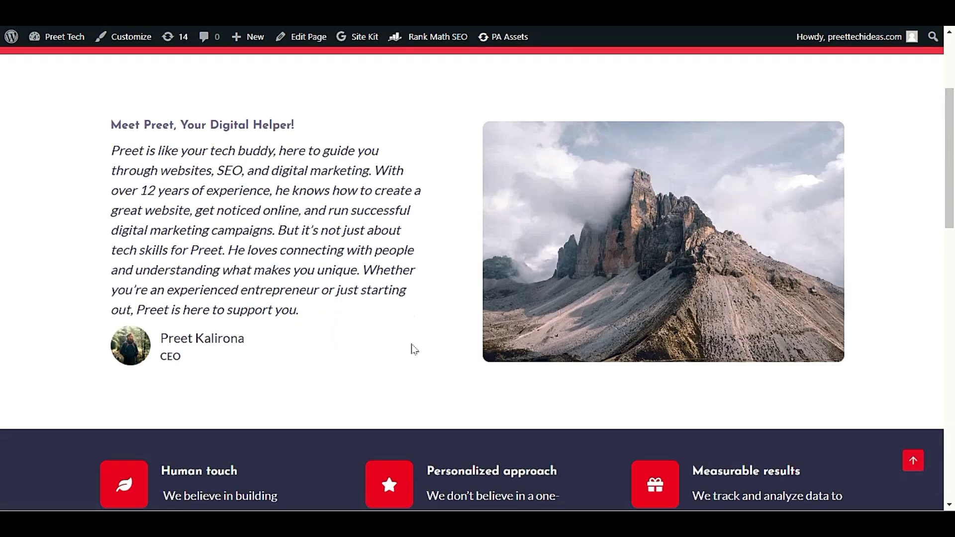
scroll(371, 350, down, 15)
scroll(371, 350, up, 3)
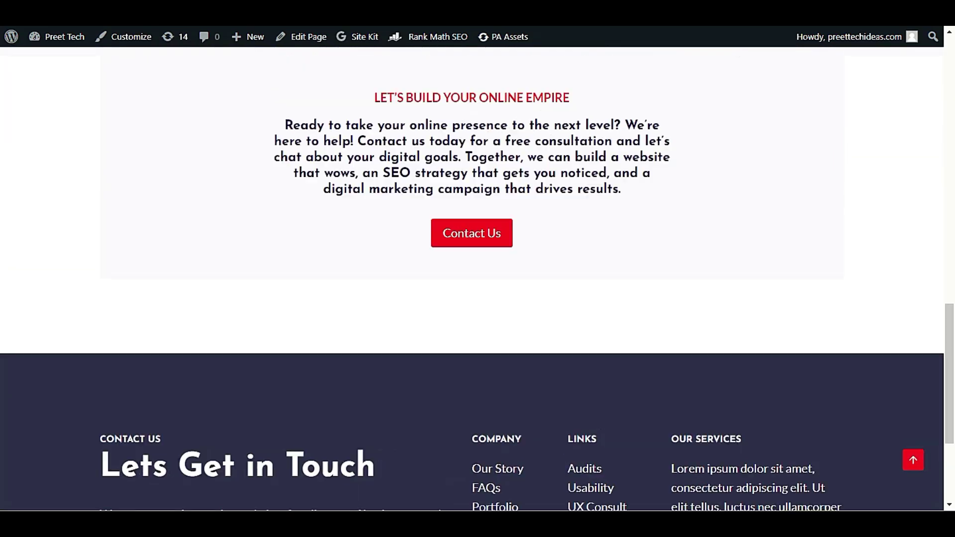
scroll(371, 481, up, 12)
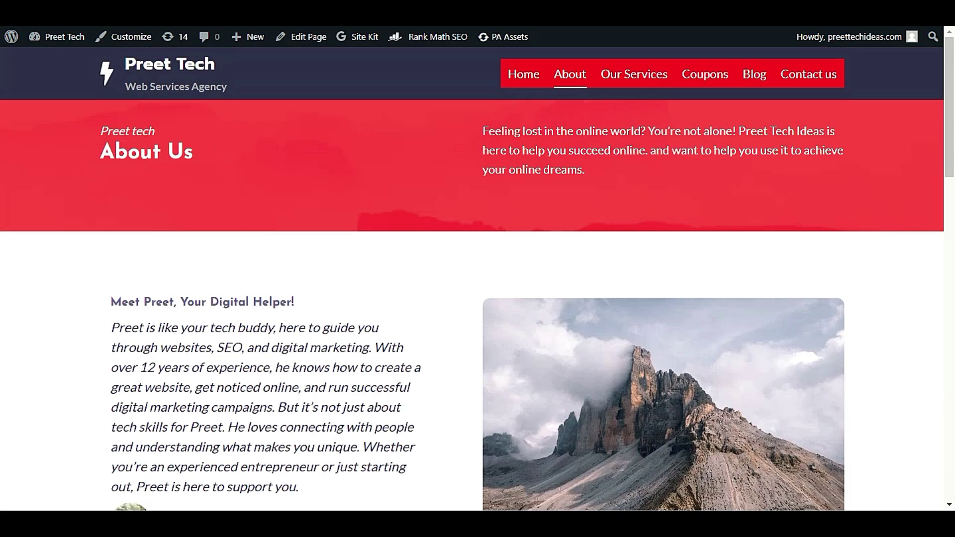
scroll(612, 384, down, 4)
scroll(378, 350, down, 4)
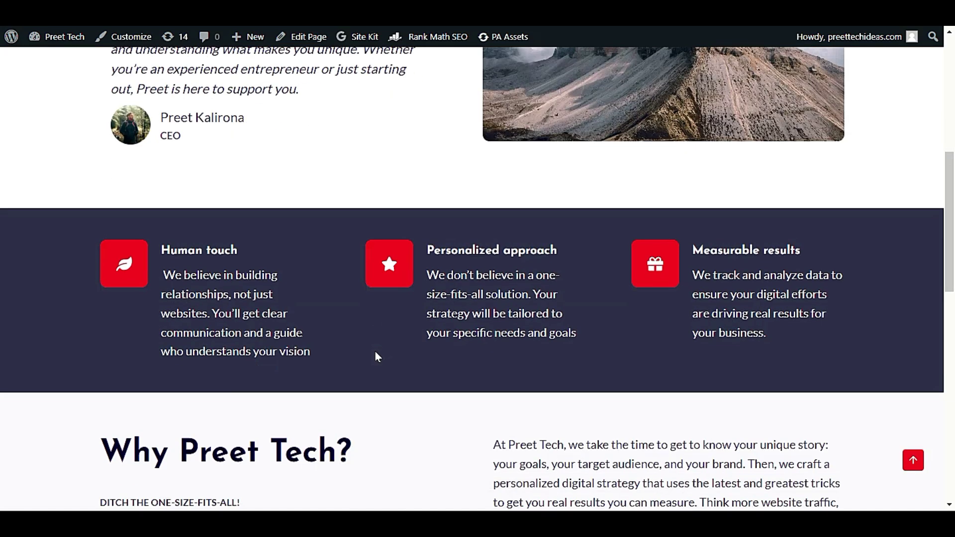
scroll(375, 356, down, 3)
scroll(373, 362, up, 7)
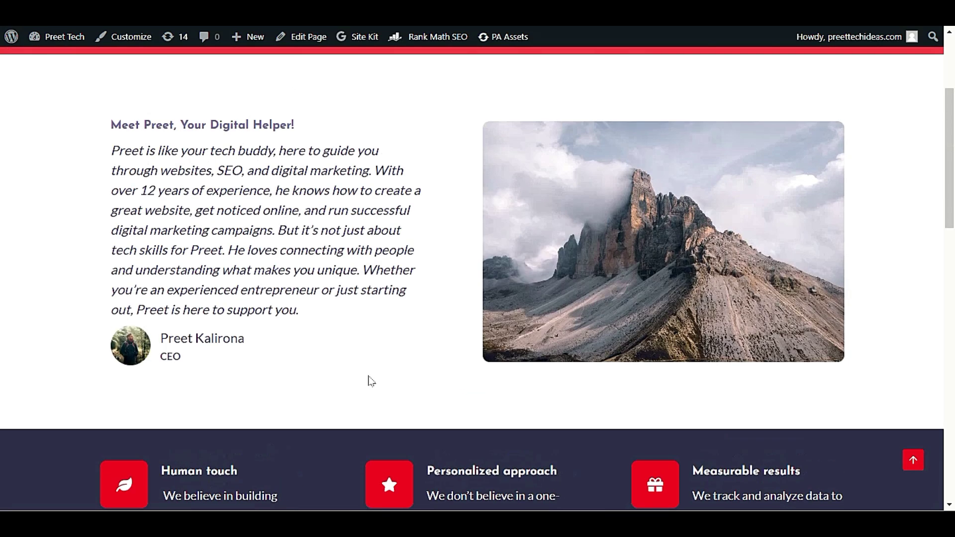
scroll(370, 384, down, 7)
scroll(267, 325, down, 4)
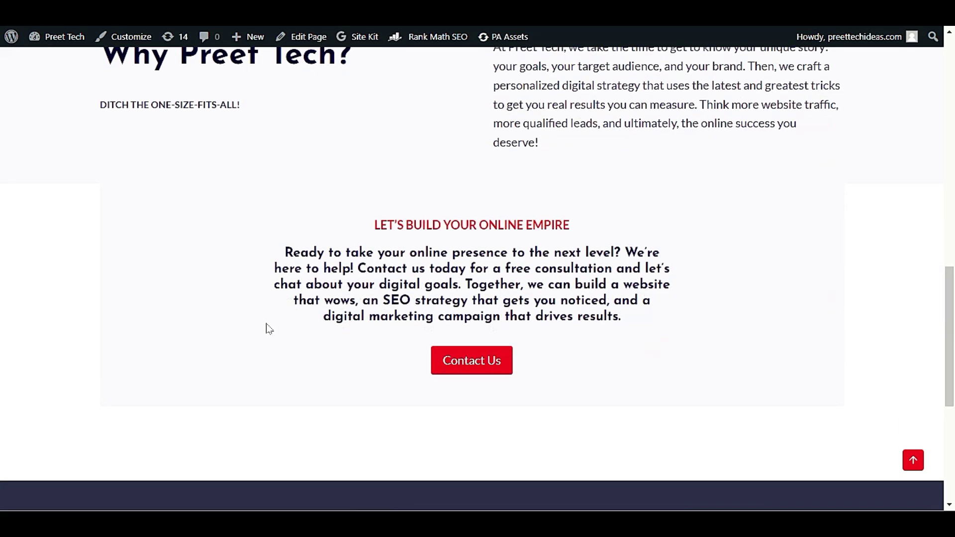
scroll(249, 292, up, 3)
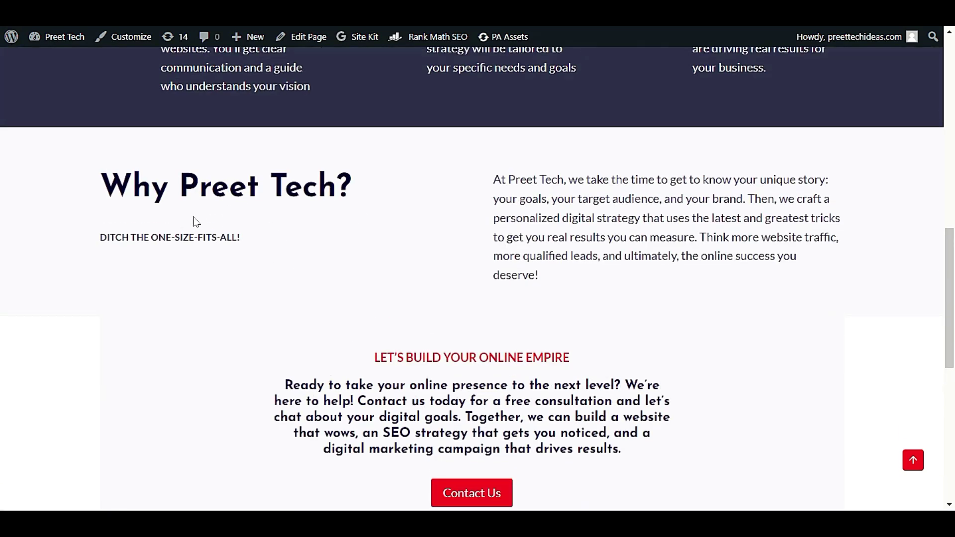
scroll(196, 258, down, 9)
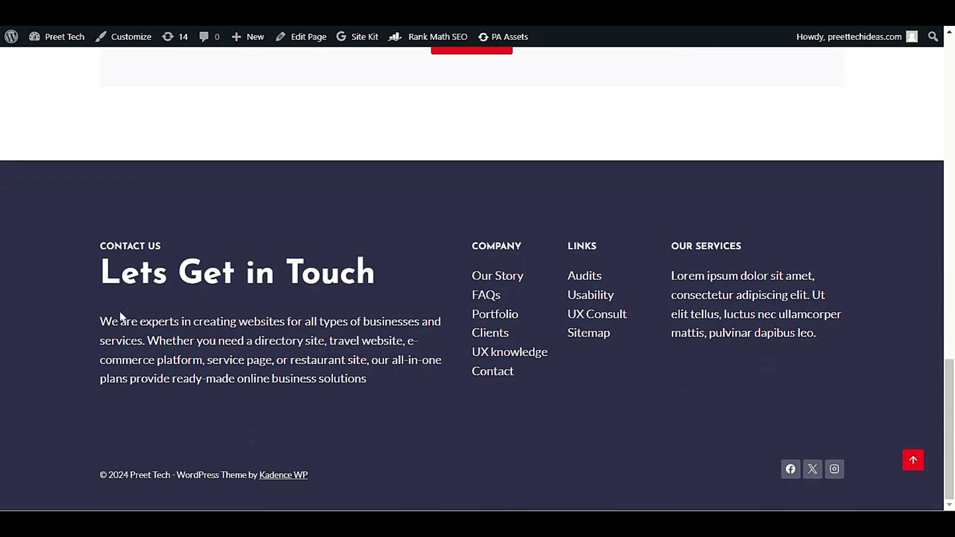
scroll(419, 403, up, 5)
scroll(432, 368, up, 5)
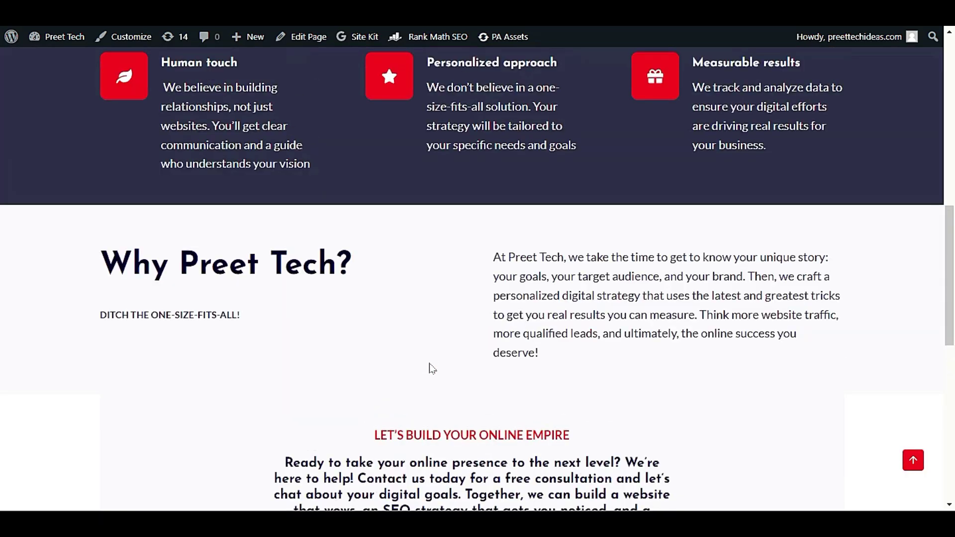
Look over the live About page again, from its header to the "Let's build your online empire" section.
scroll(431, 368, up, 10)
scroll(463, 354, down, 11)
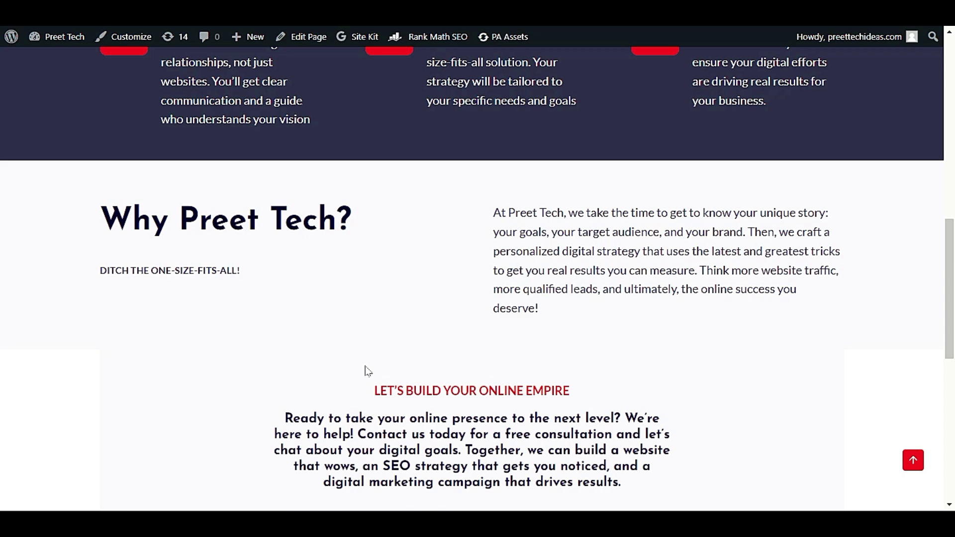
scroll(368, 371, up, 10)
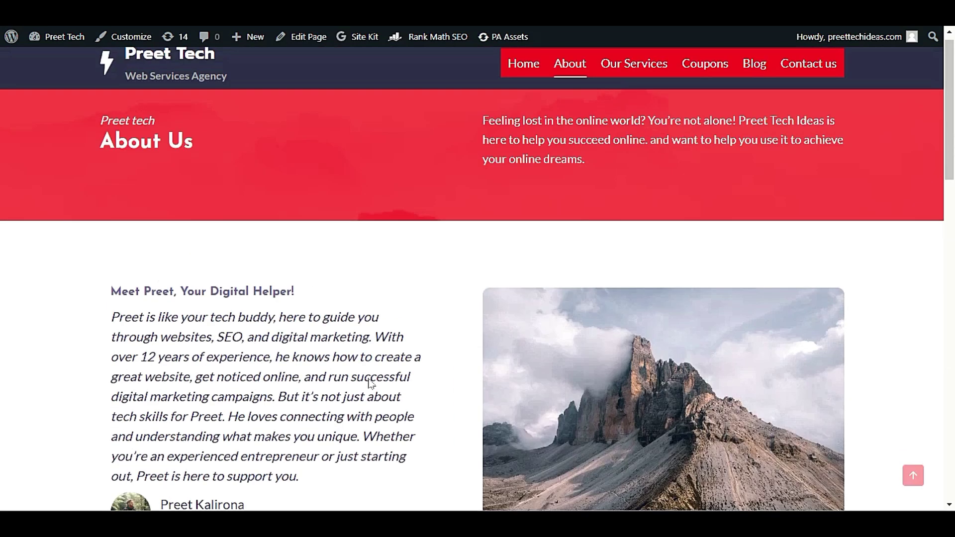
scroll(368, 383, up, 1)
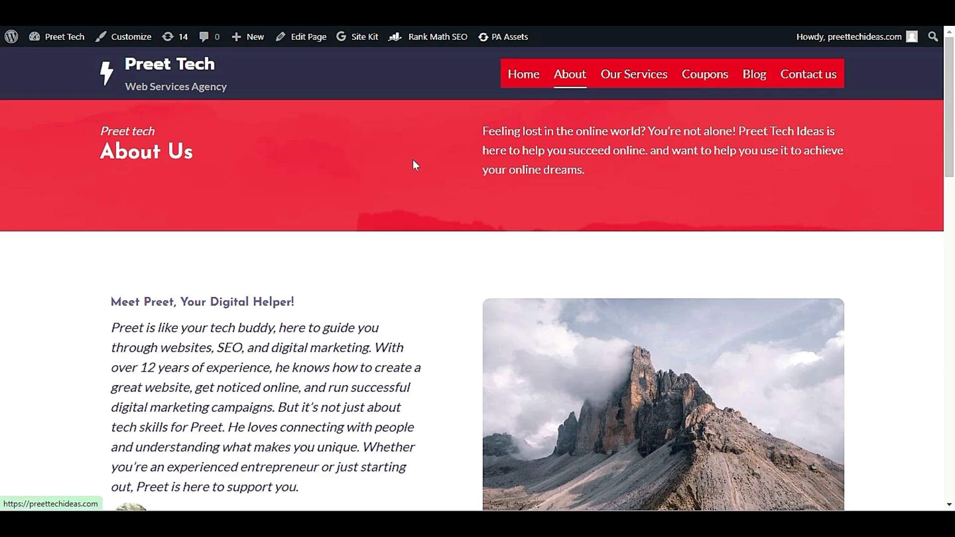
scroll(207, 194, down, 15)
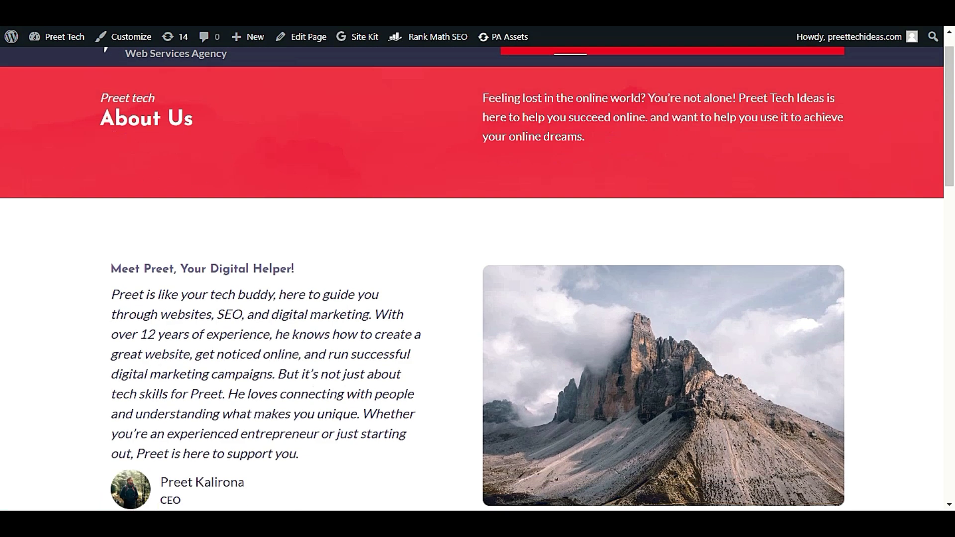
scroll(346, 417, up, 5)
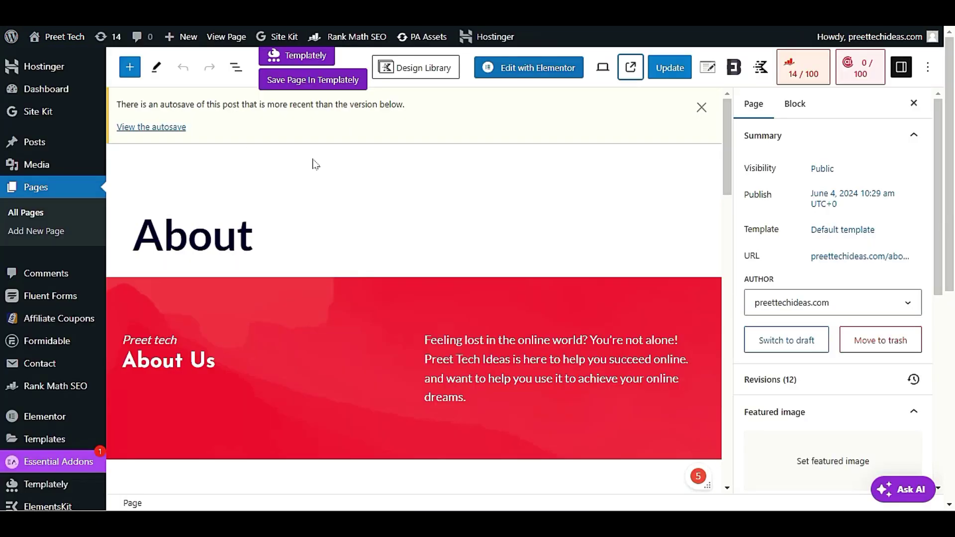
Return to the About page's editor and examine its content from the title to the Contact Us section.
scroll(343, 242, down, 4)
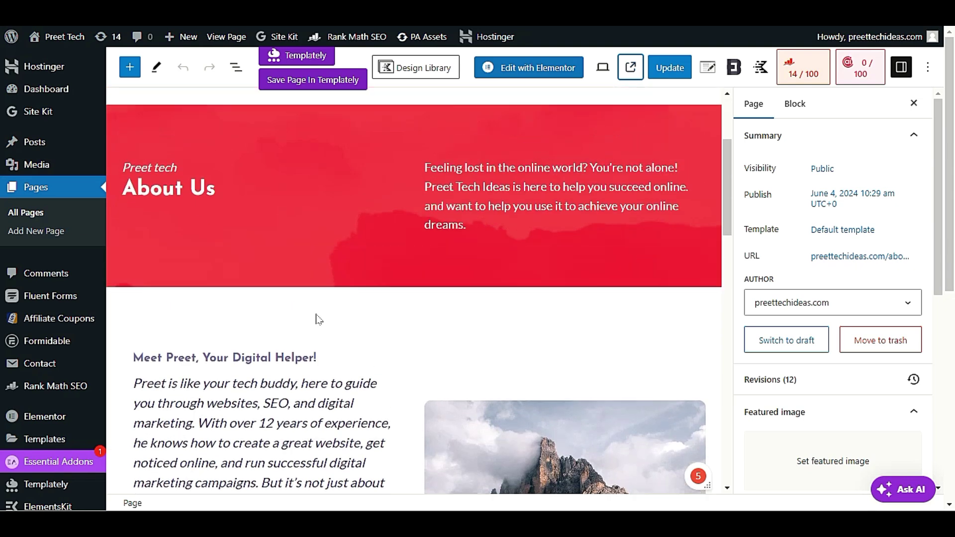
scroll(318, 319, up, 4)
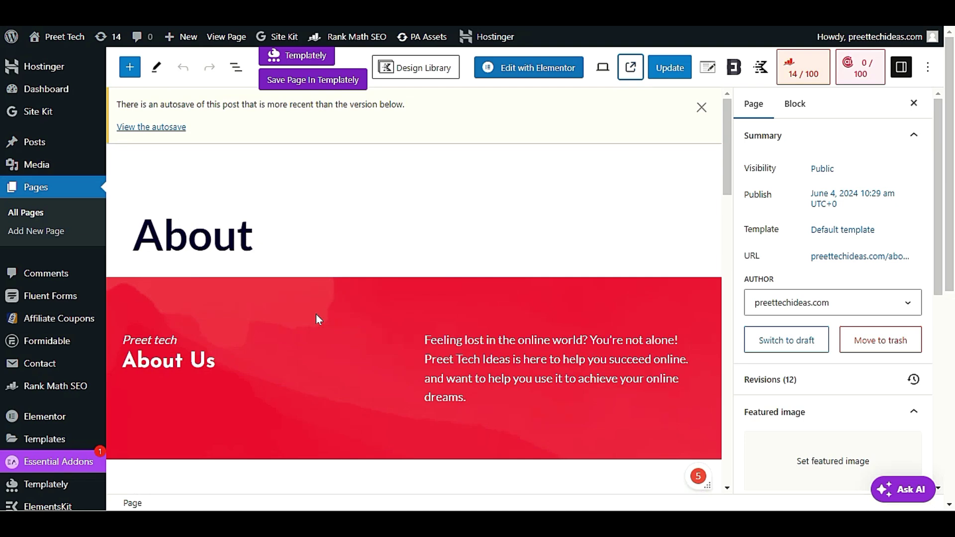
scroll(315, 314, down, 4)
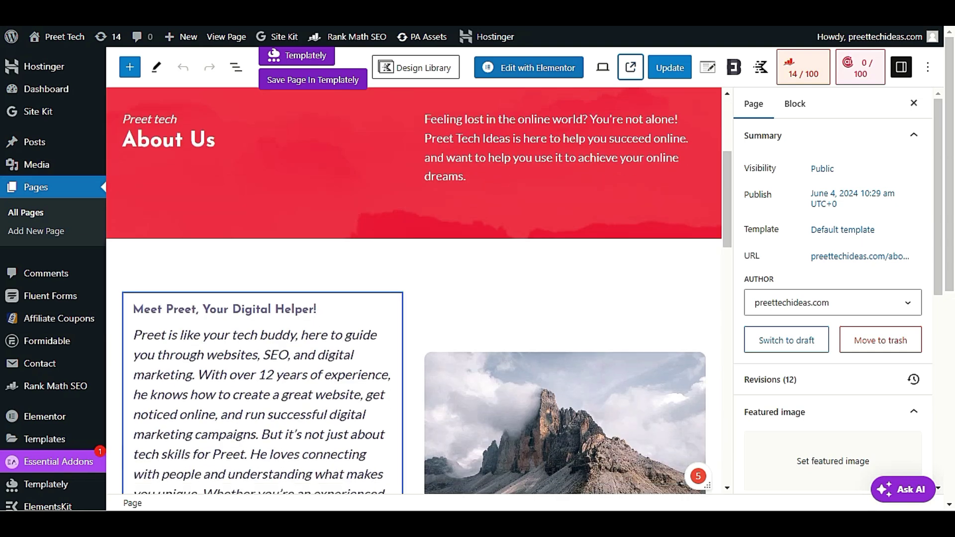
scroll(414, 290, down, 4)
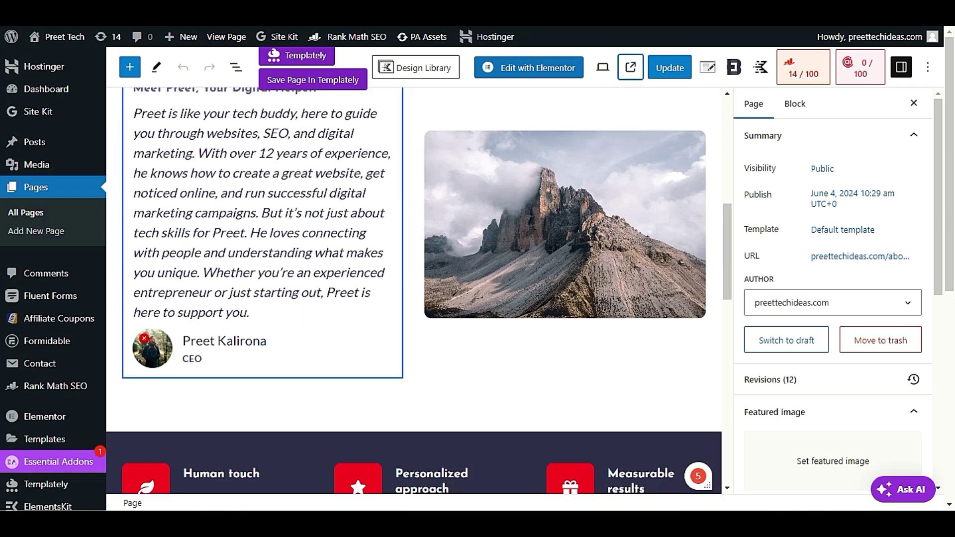
scroll(305, 320, down, 5)
scroll(302, 314, up, 13)
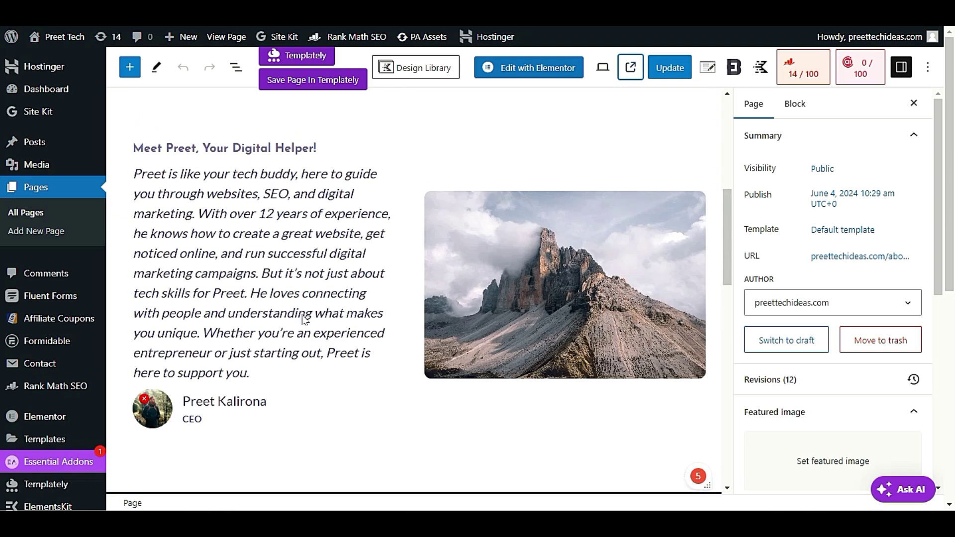
scroll(303, 319, up, 1)
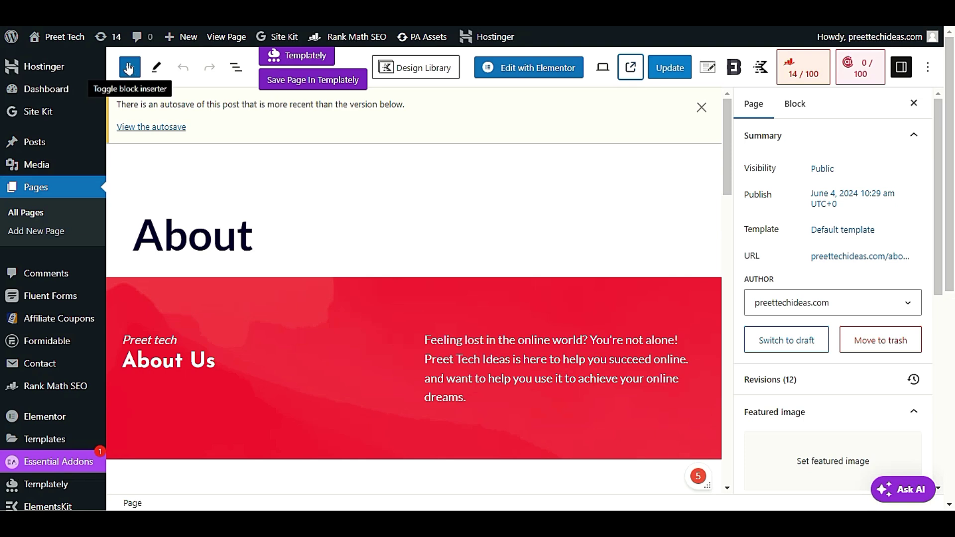
scroll(348, 301, down, 15)
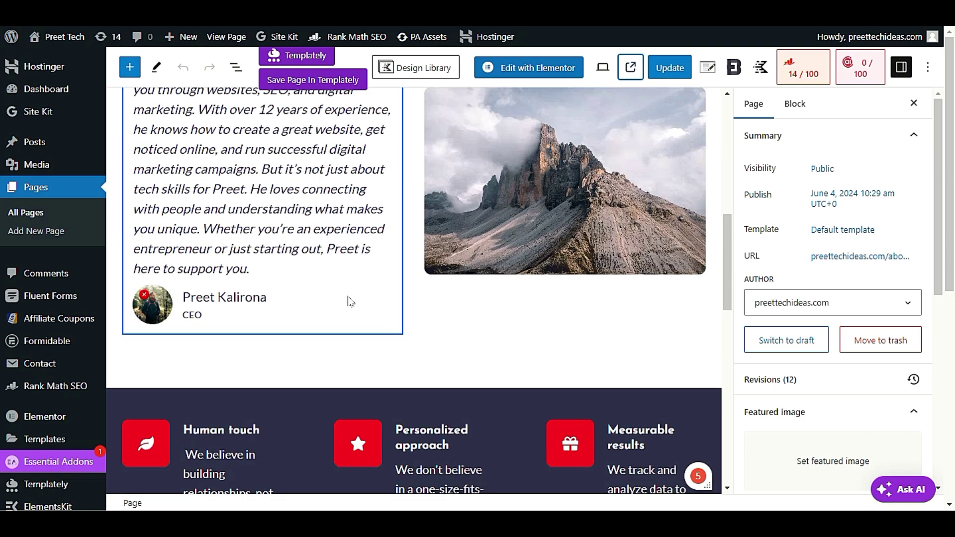
scroll(447, 224, down, 5)
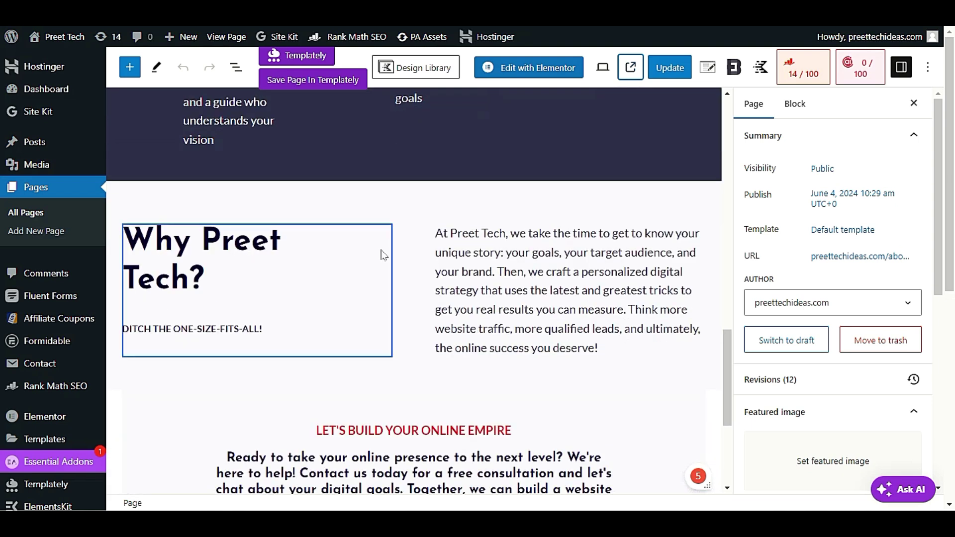
scroll(380, 251, down, 3)
scroll(523, 408, down, 2)
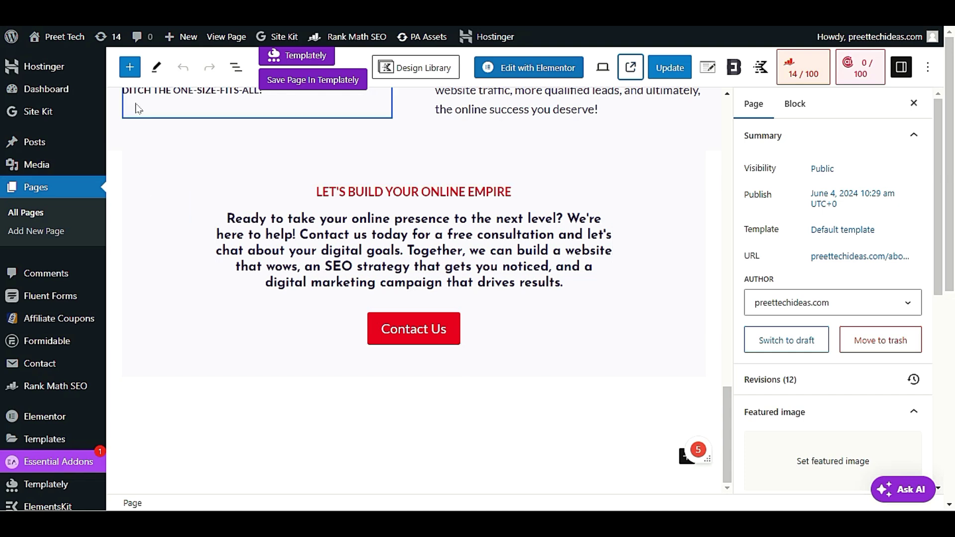
Look through the block library and examine the Rank Math blocks: Table of Contents, FAQ, HowTo and Schema.
click(130, 67)
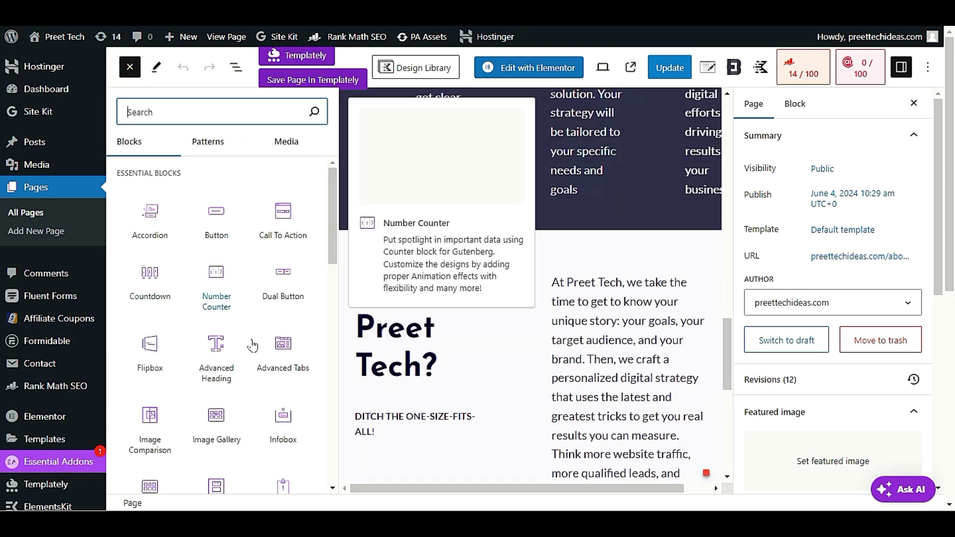
scroll(186, 201, down, 15)
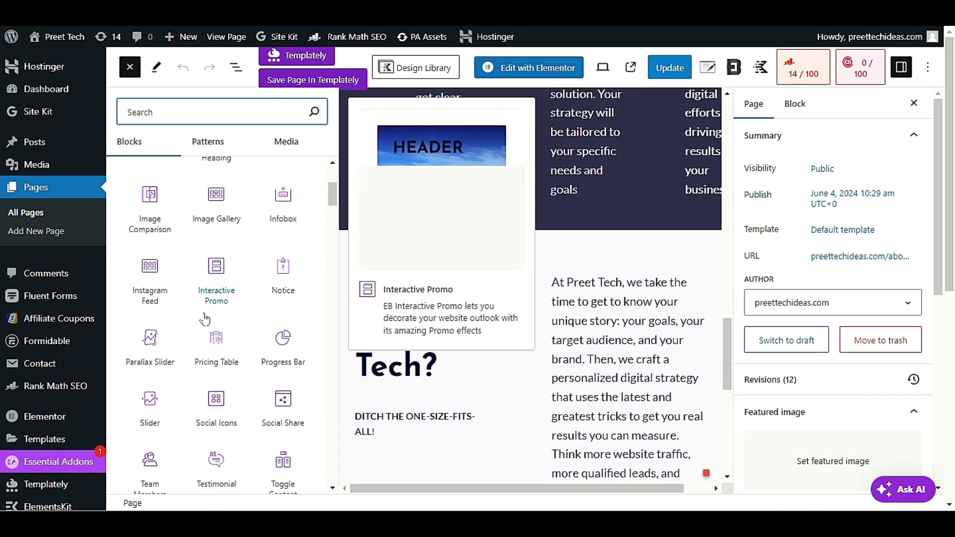
scroll(200, 333, down, 10)
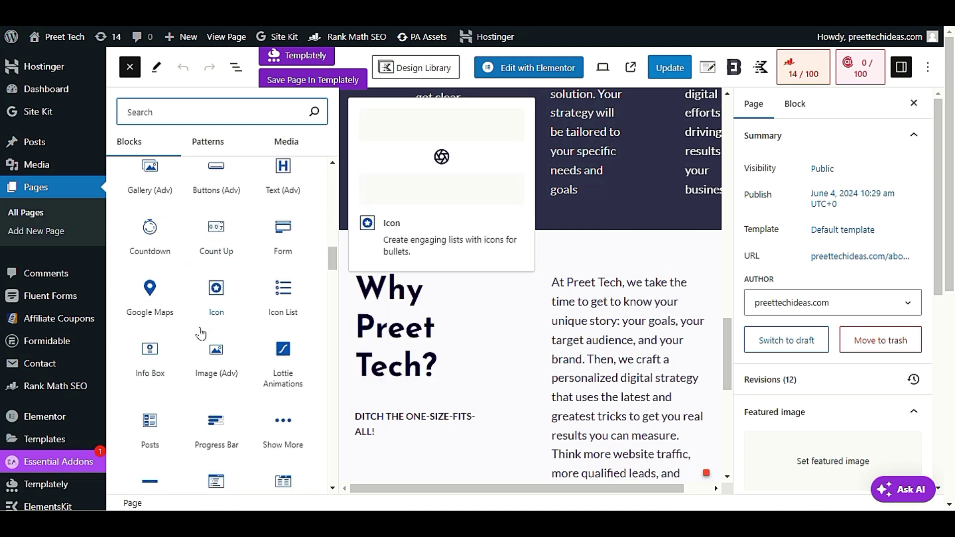
scroll(221, 387, down, 10)
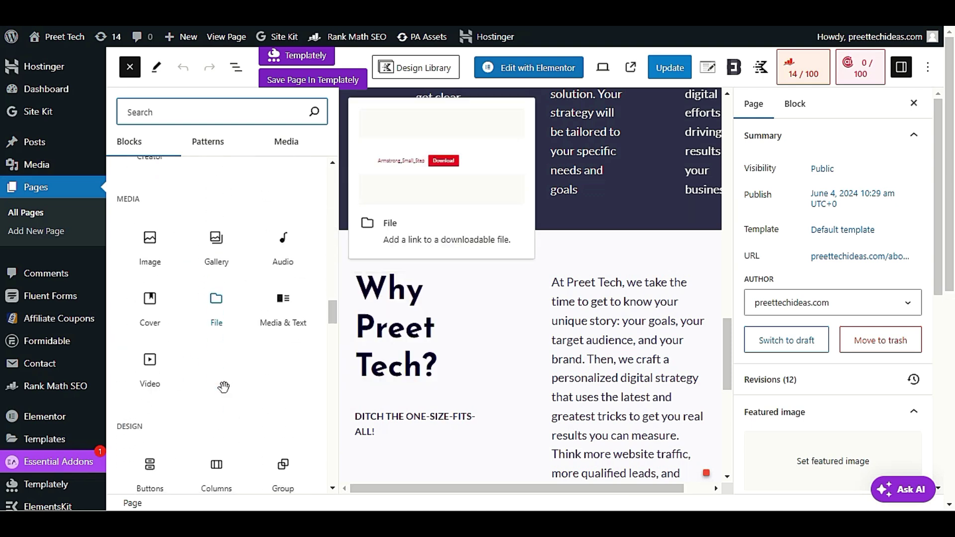
scroll(223, 386, down, 10)
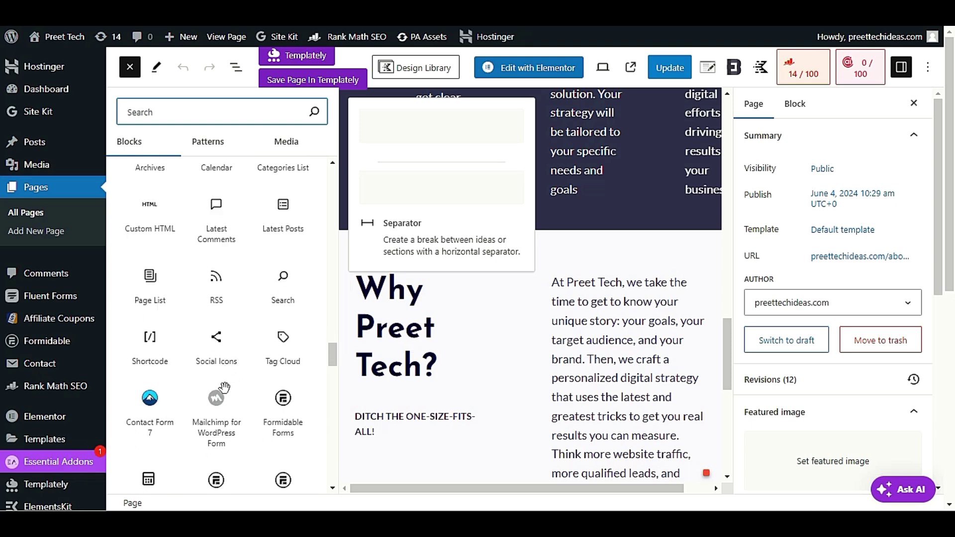
scroll(224, 388, down, 10)
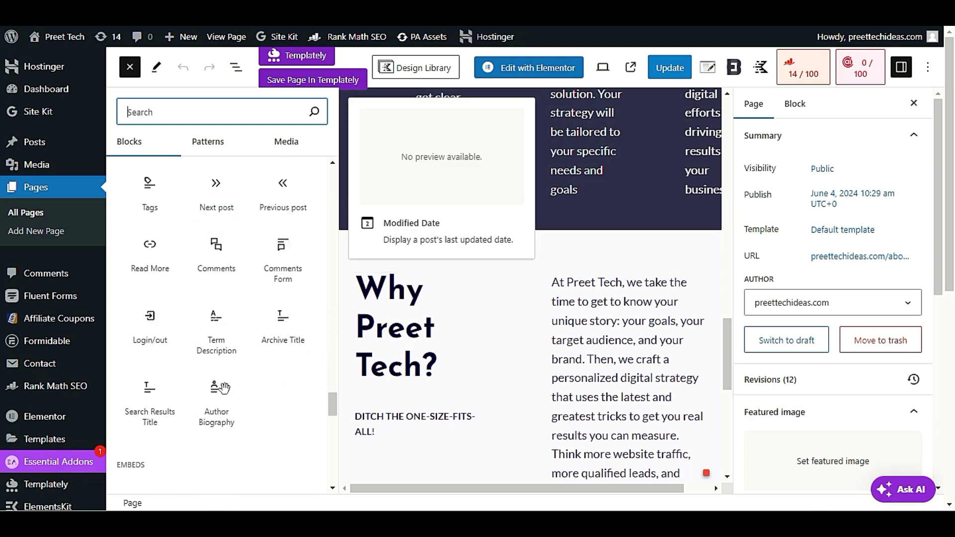
scroll(224, 392, down, 5)
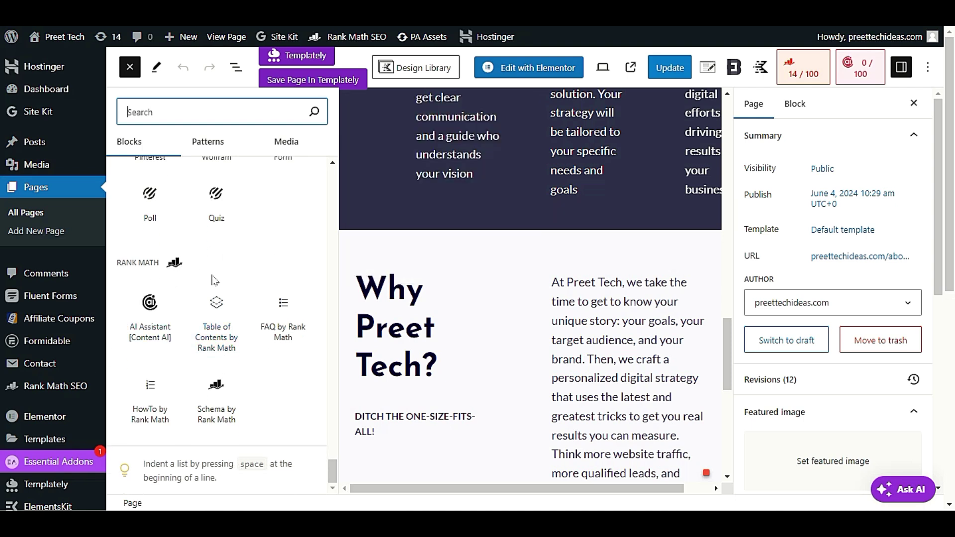
mouse_move(226, 305)
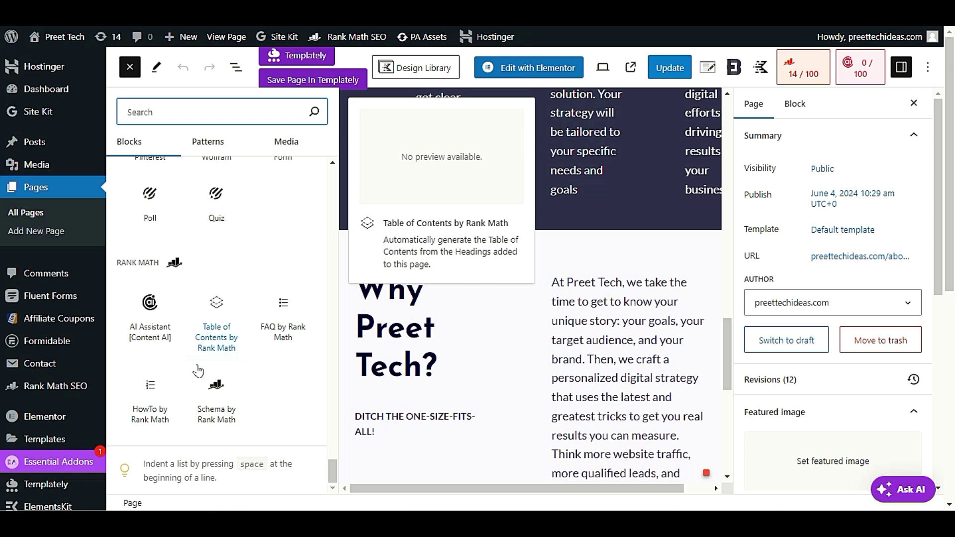
mouse_move(289, 335)
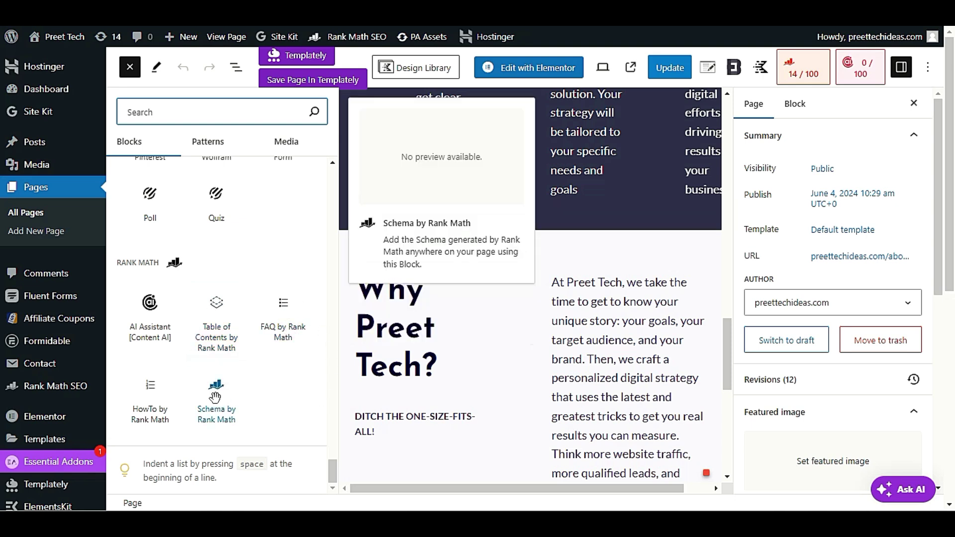
mouse_move(162, 412)
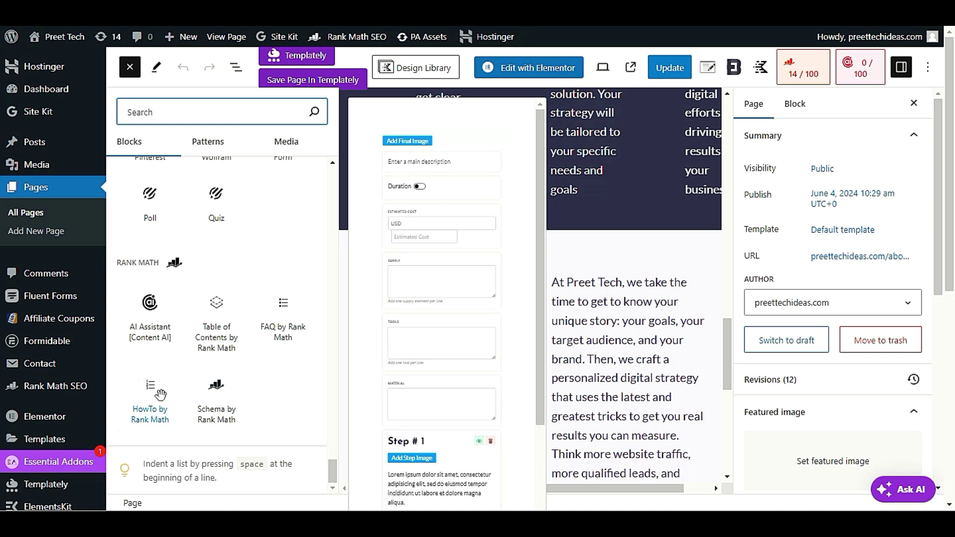
mouse_move(214, 390)
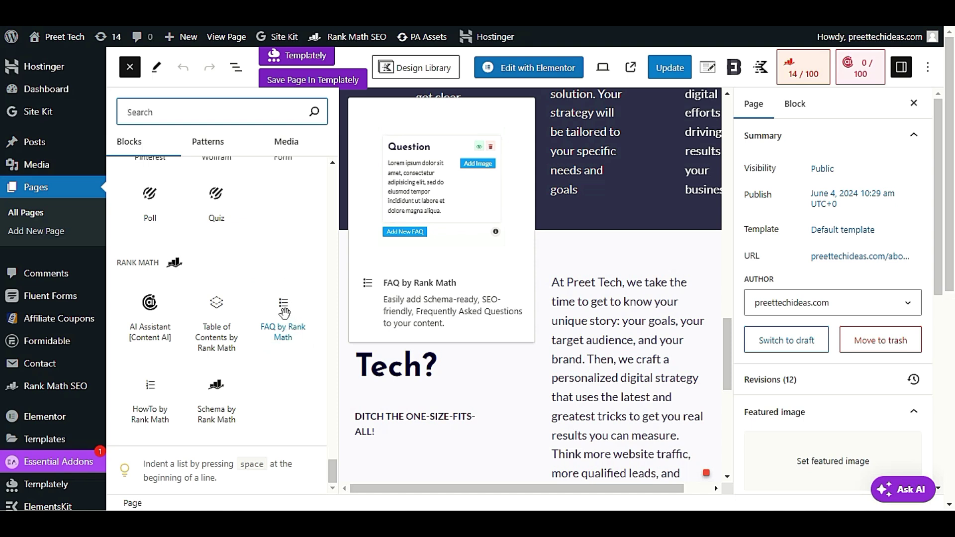
Insert a Kadence Text (Adv) block at the end of the page, below the Contact Us section.
scroll(477, 372, down, 10)
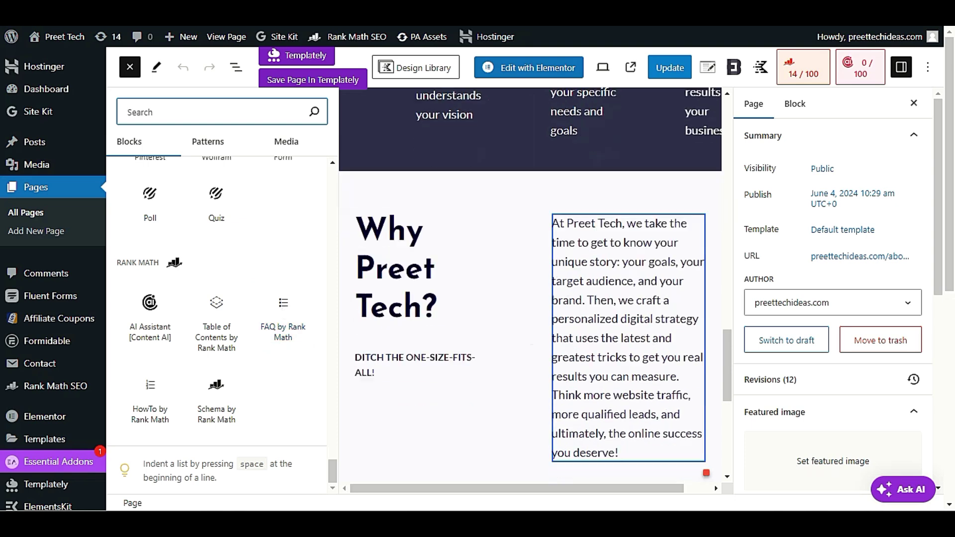
scroll(593, 349, down, 1)
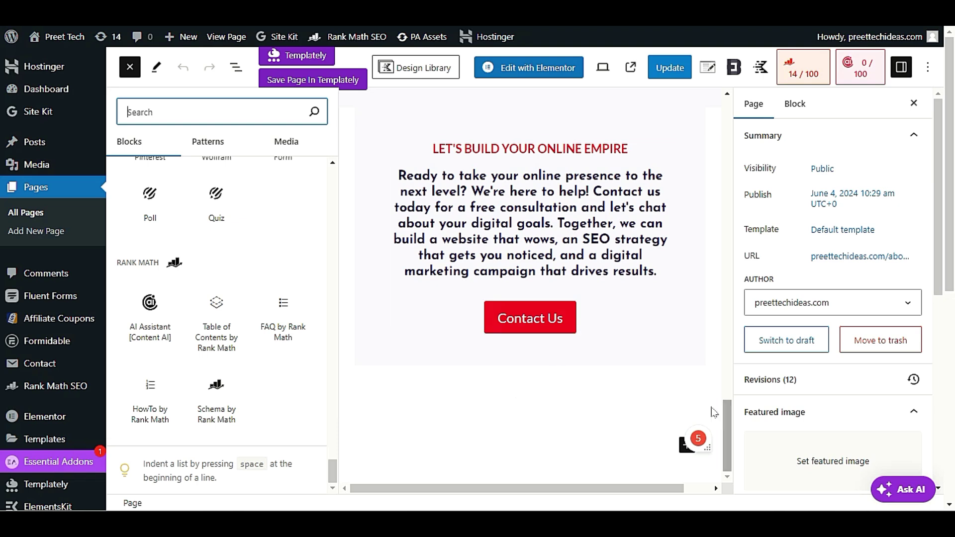
scroll(538, 398, up, 5)
scroll(538, 398, down, 5)
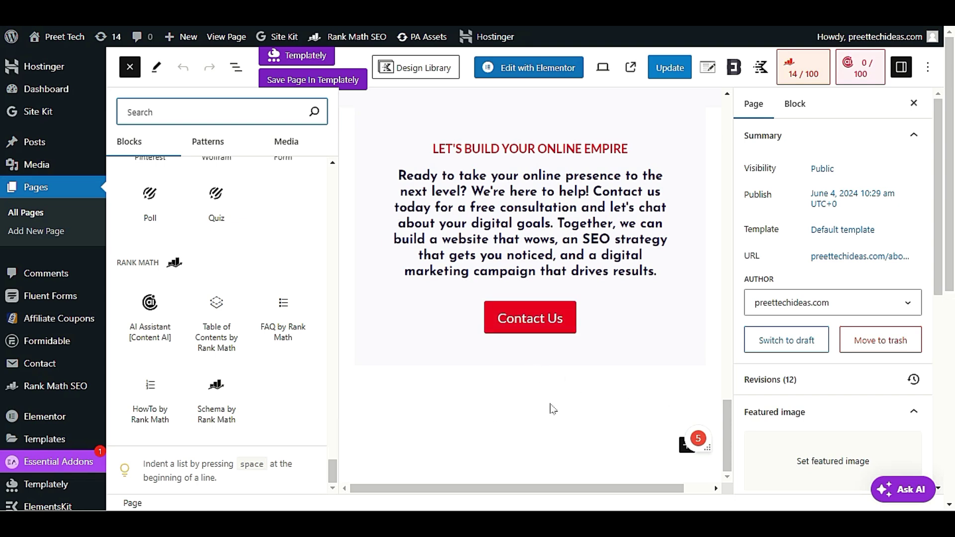
click(126, 74)
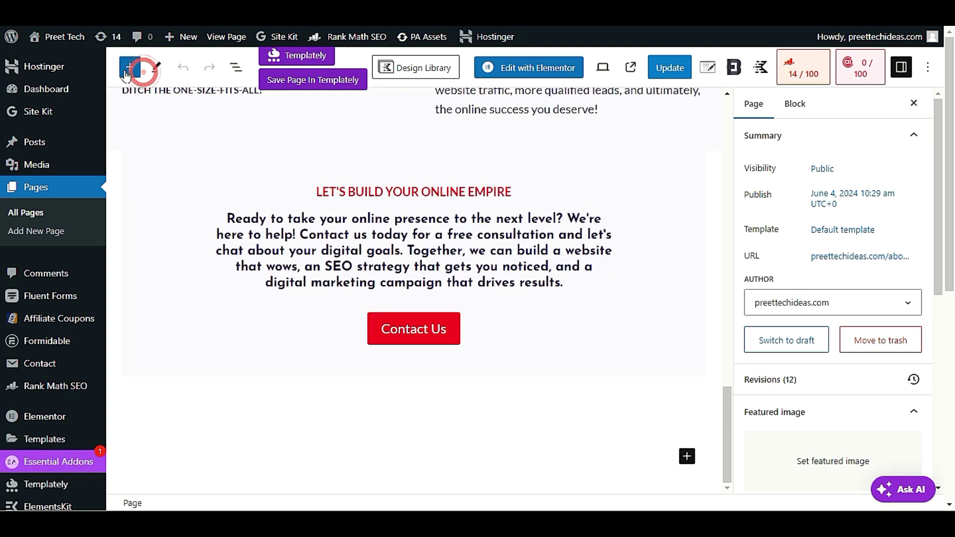
click(126, 74)
scroll(219, 283, down, 5)
scroll(226, 293, down, 15)
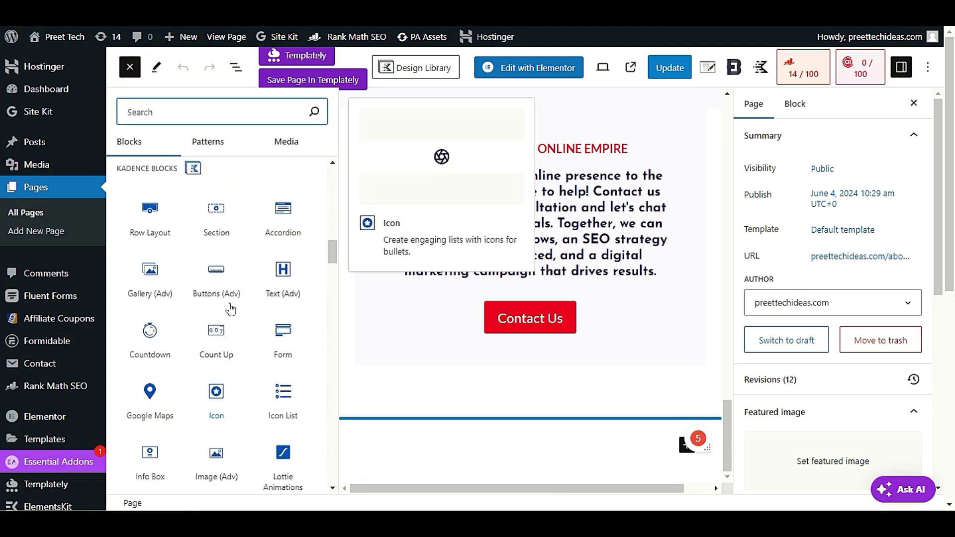
drag(282, 271, 479, 423)
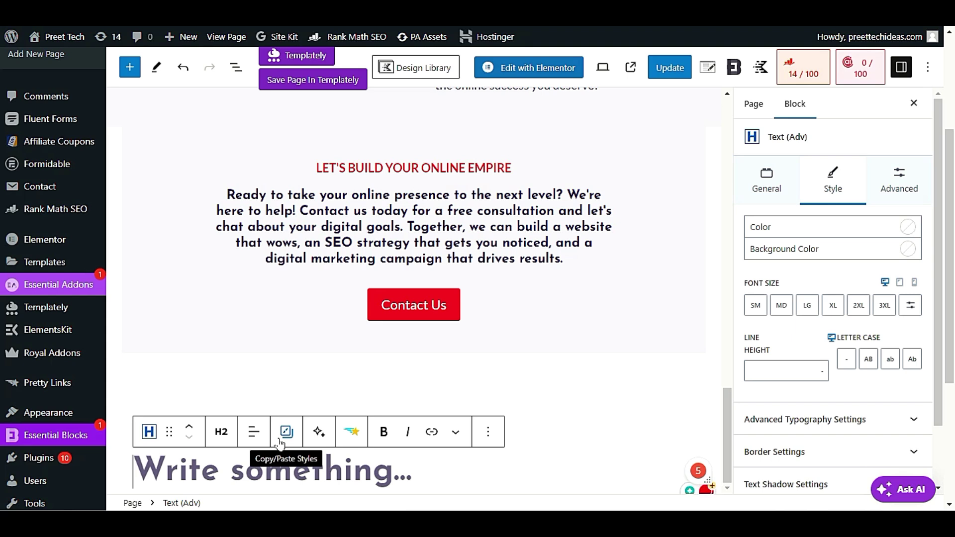
Enter "FAQ" as the new block's heading text and center-align it.
text(Faq)
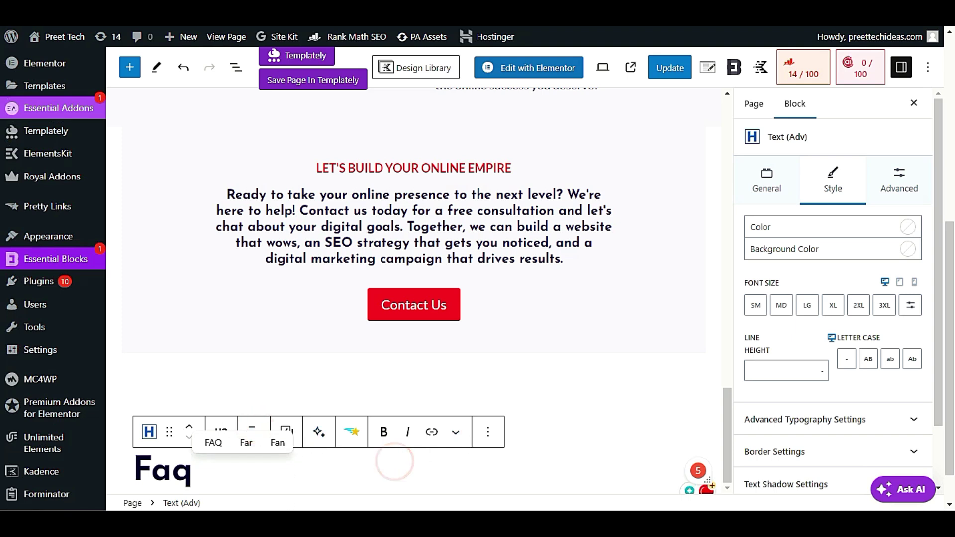
click(209, 443)
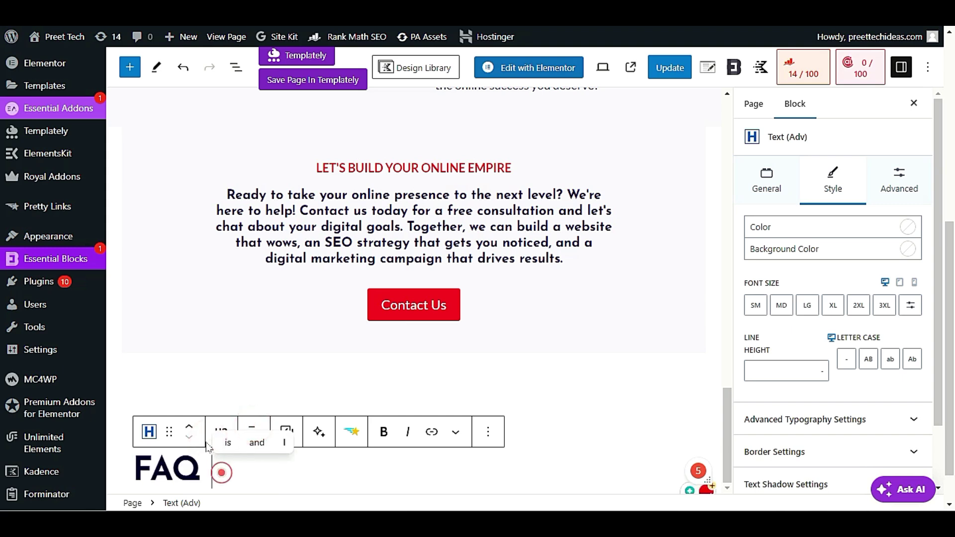
click(149, 431)
click(255, 437)
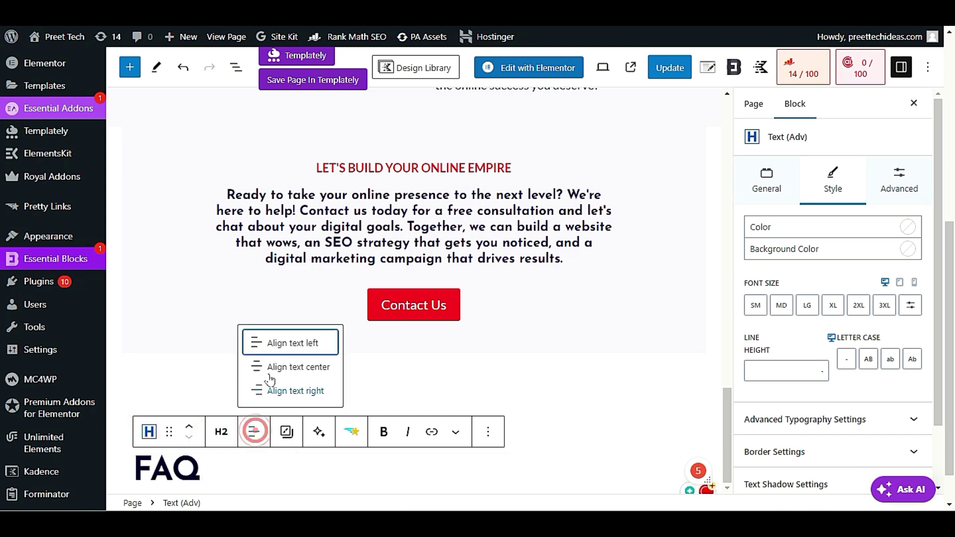
click(298, 364)
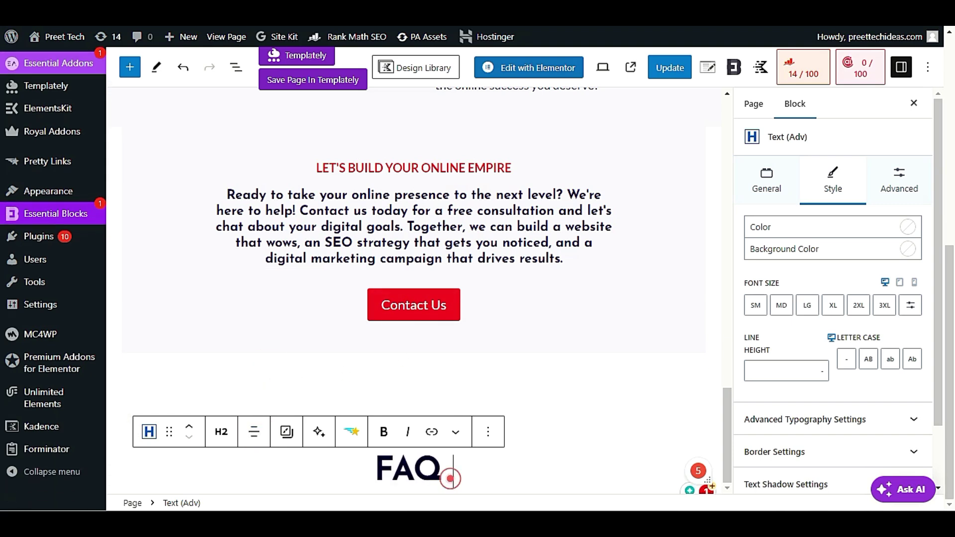
Search the block library for "faq" and insert the FAQ by Rank Math block into the page.
click(128, 75)
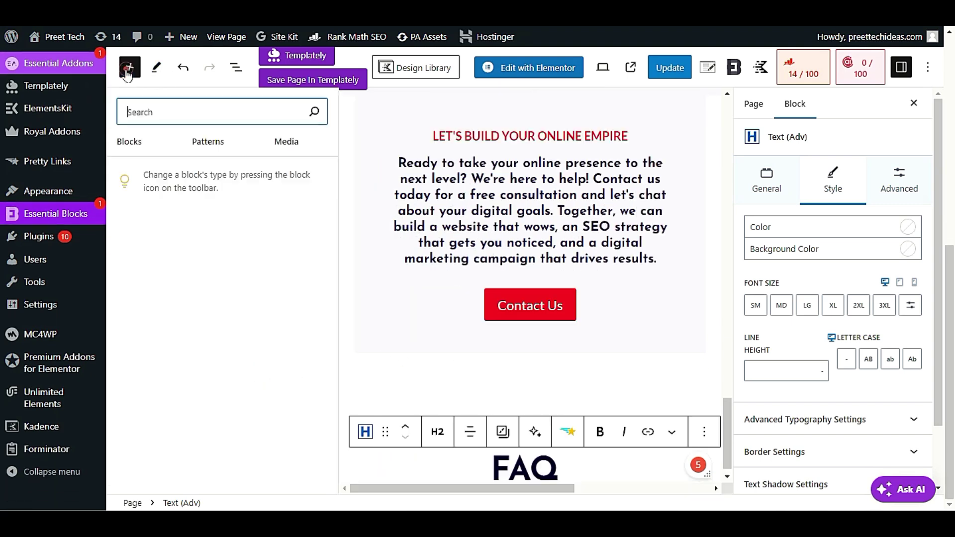
scroll(187, 357, down, 4)
scroll(187, 357, up, 3)
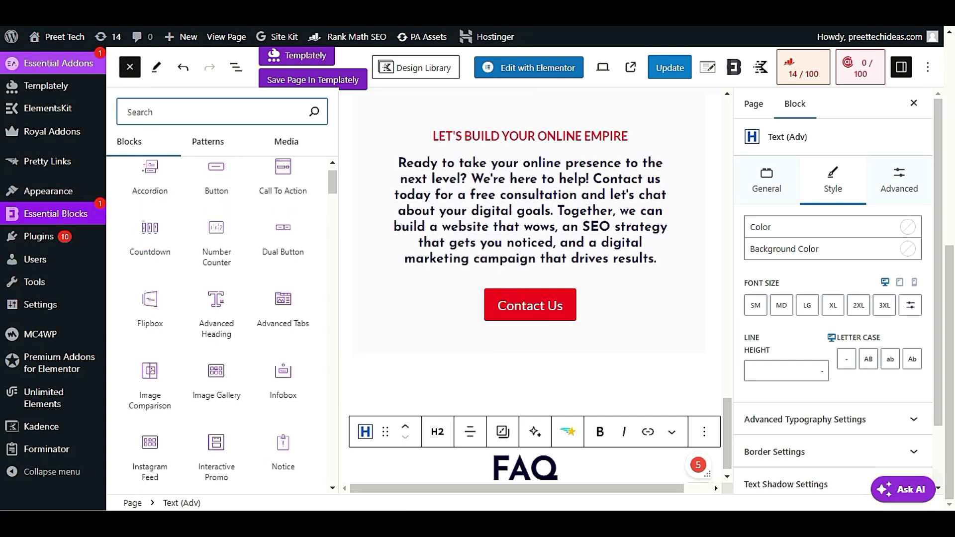
click(158, 118)
text(faq)
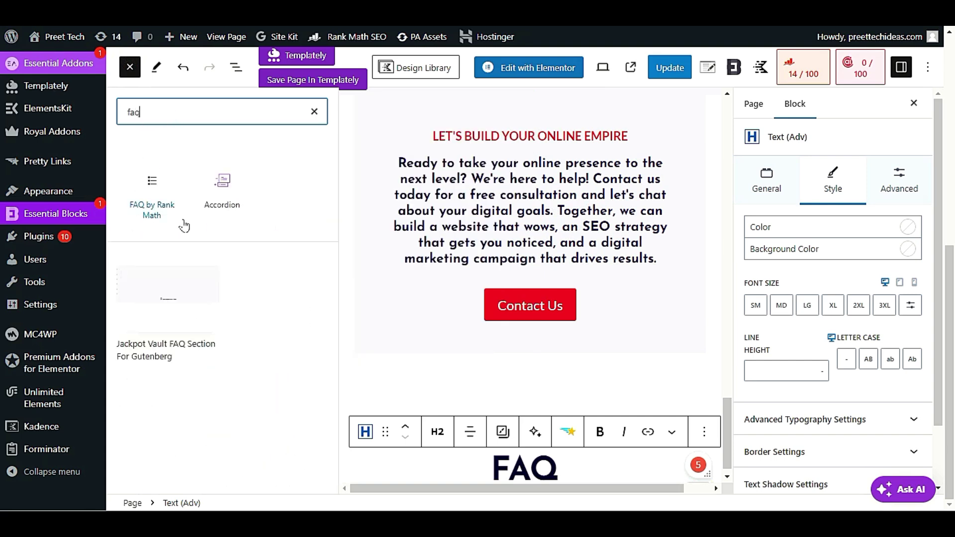
click(152, 187)
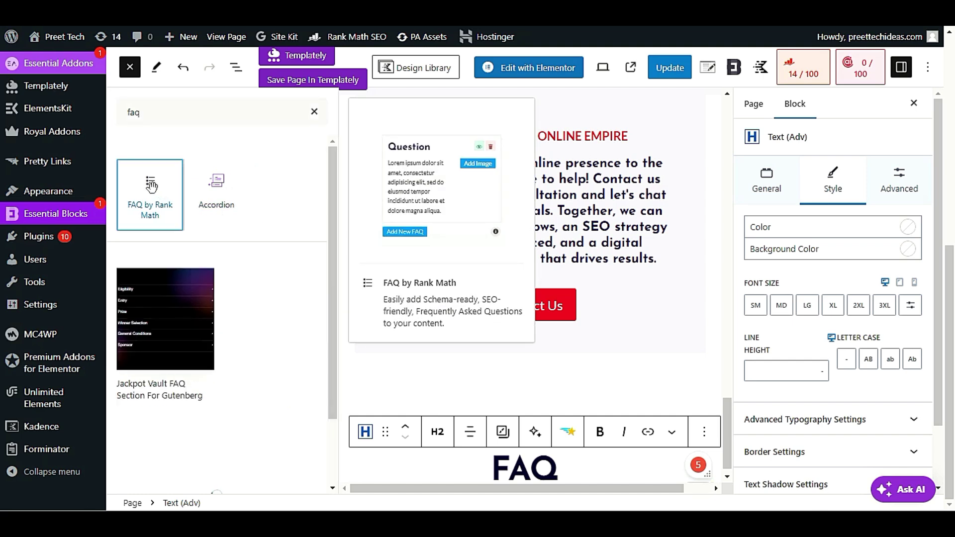
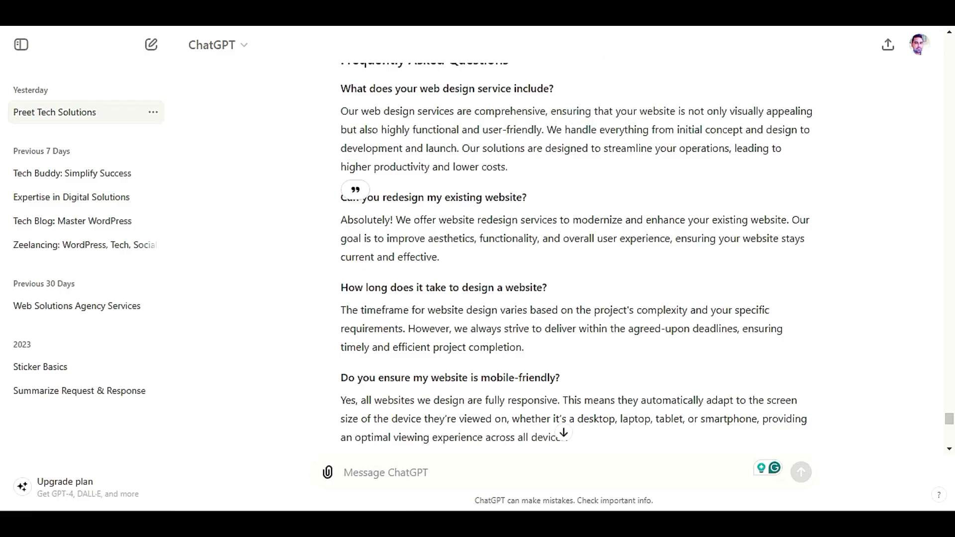
Copy the question "What does your web design service include?" from the ChatGPT conversation and paste it as the FAQ block's first question.
scroll(537, 289, up, 3)
scroll(540, 295, down, 2)
scroll(539, 295, down, 1)
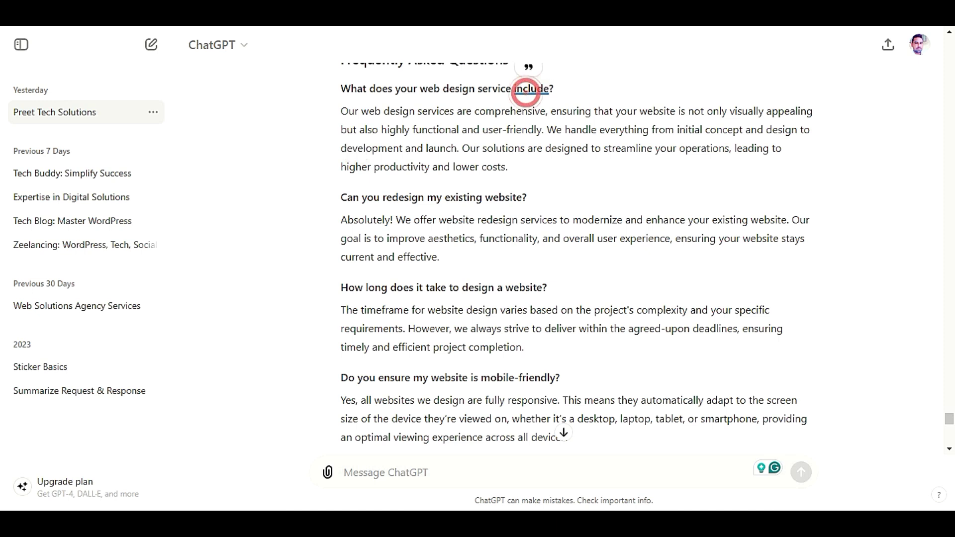
triple_click(481, 88)
key(ctrl+c)
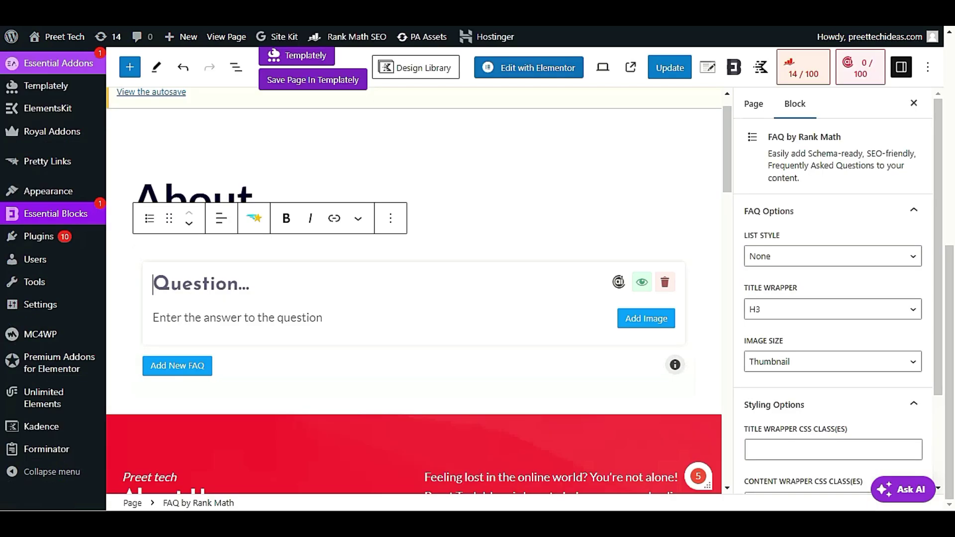
click(193, 277)
key(ctrl+v)
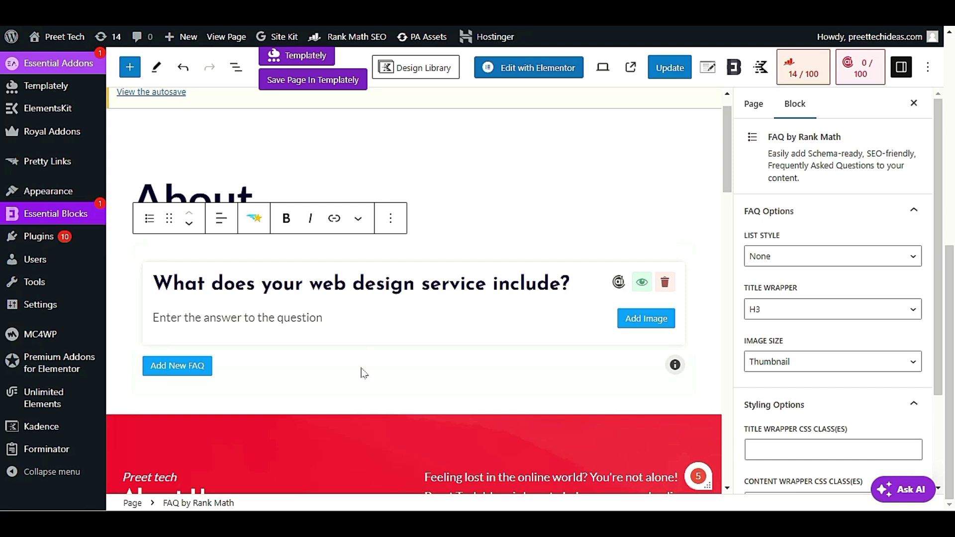
Move the Rank Math FAQ block from beneath the About title down to below the FAQ heading at the page's end.
click(439, 188)
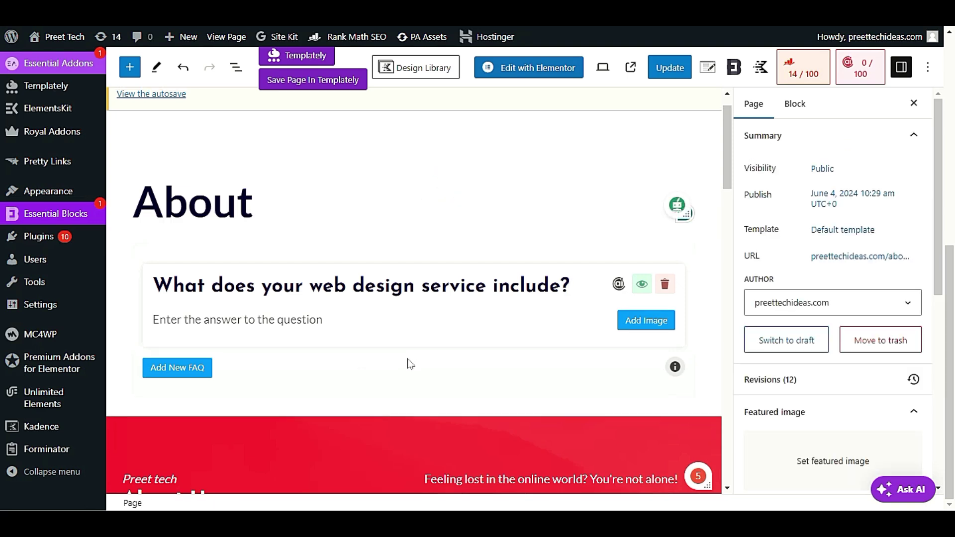
scroll(251, 273, down, 6)
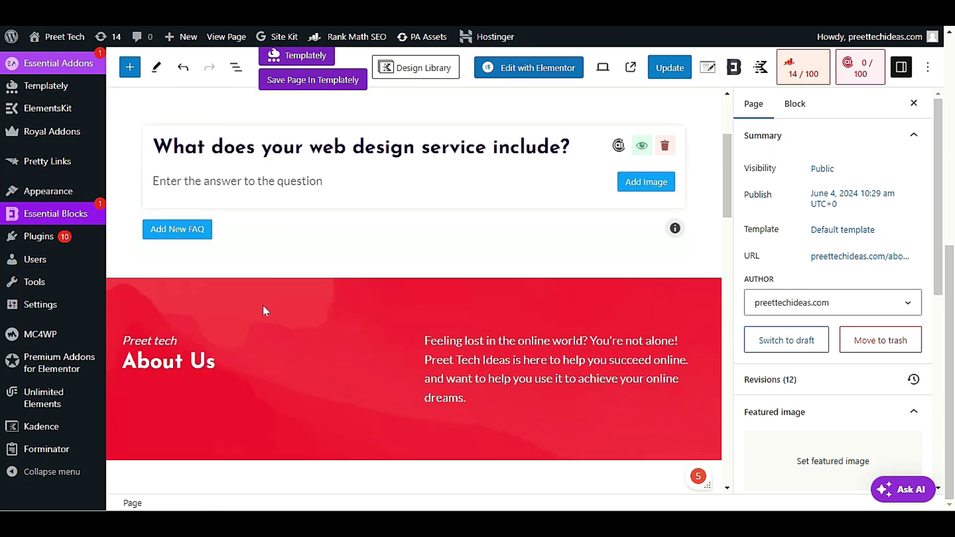
scroll(282, 399, down, 10)
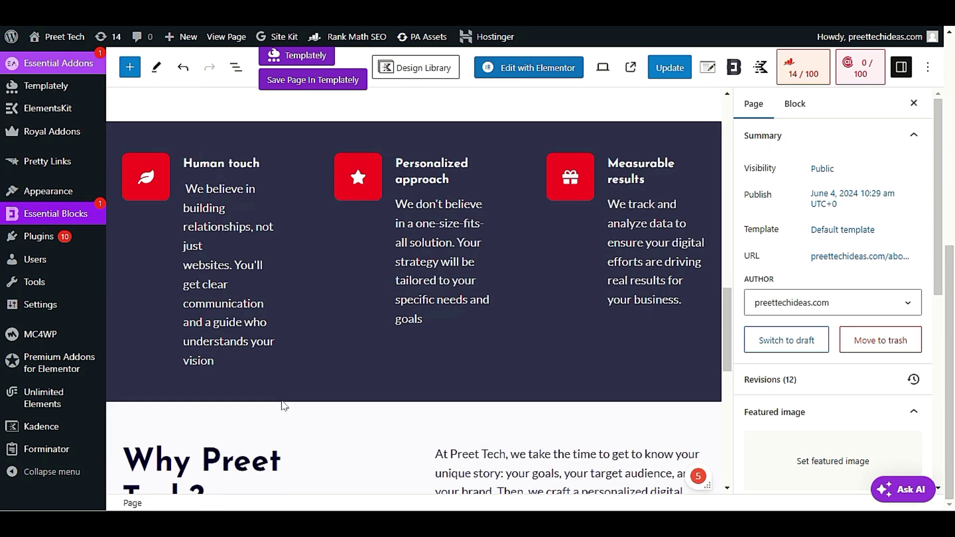
scroll(274, 353, up, 15)
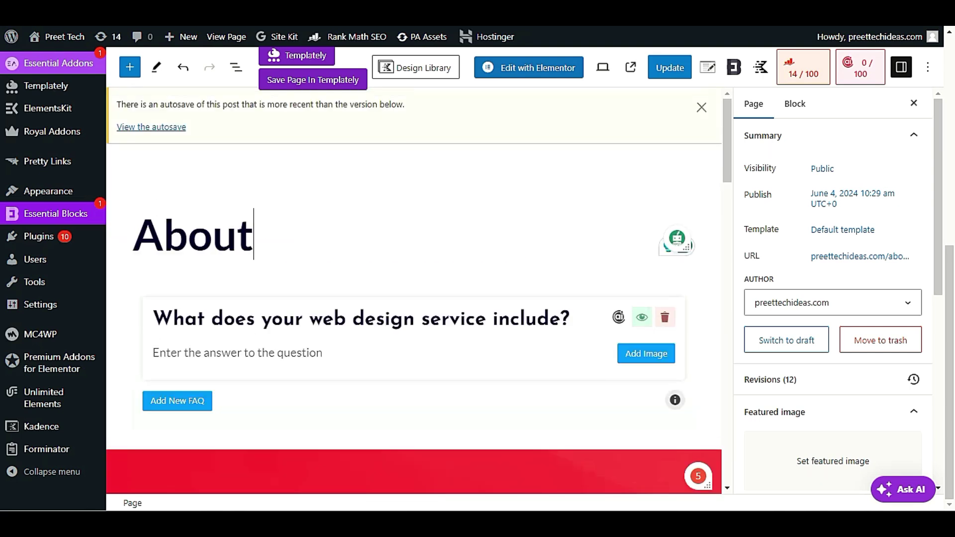
click(213, 293)
click(189, 258)
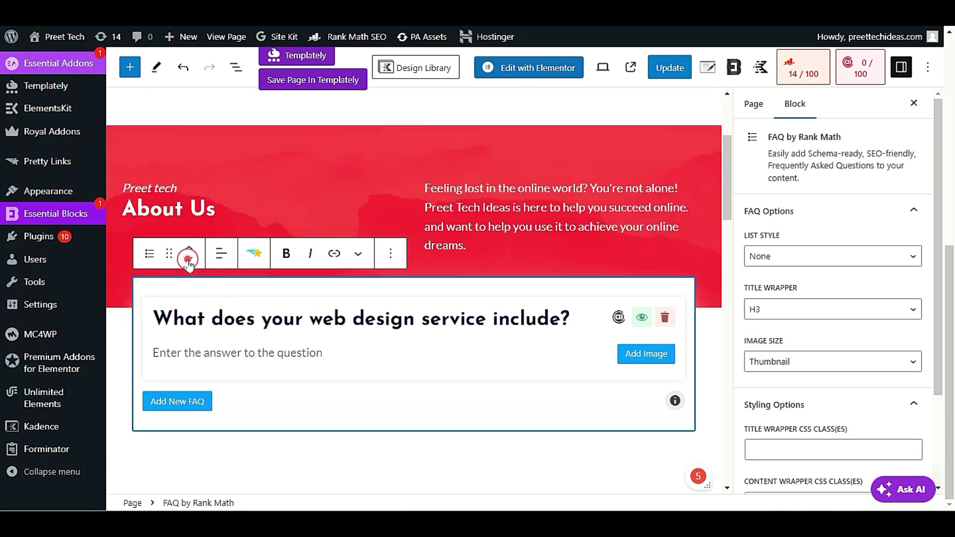
click(189, 258)
click(189, 258)
click(189, 258)
click(188, 259)
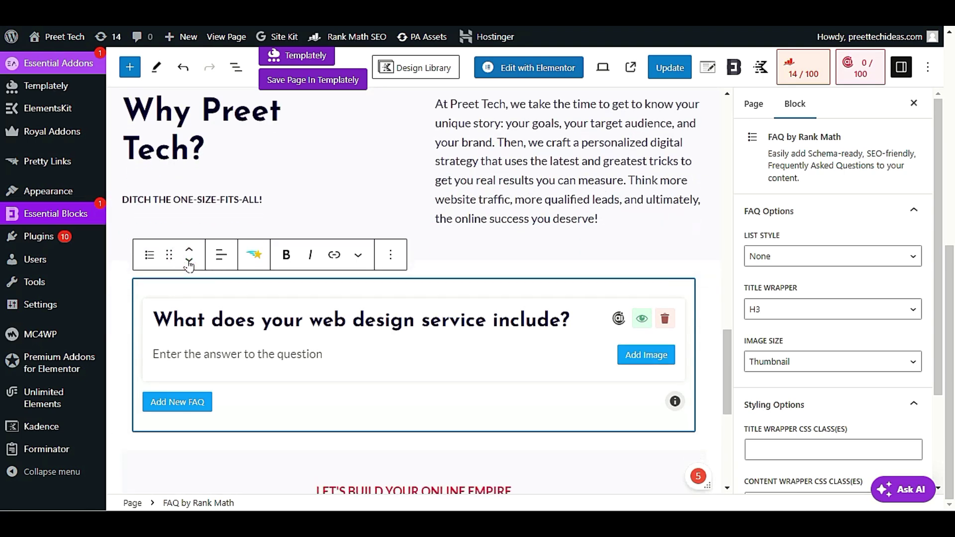
click(188, 259)
click(188, 259)
click(188, 259)
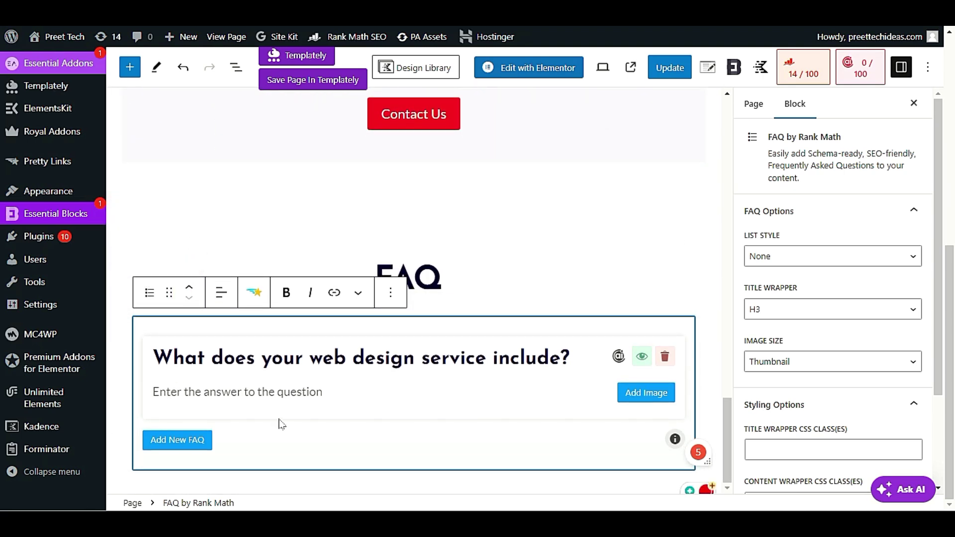
Fill in the first question's answer with ChatGPT's paragraph beginning "Our web design services are comprehensive".
click(305, 393)
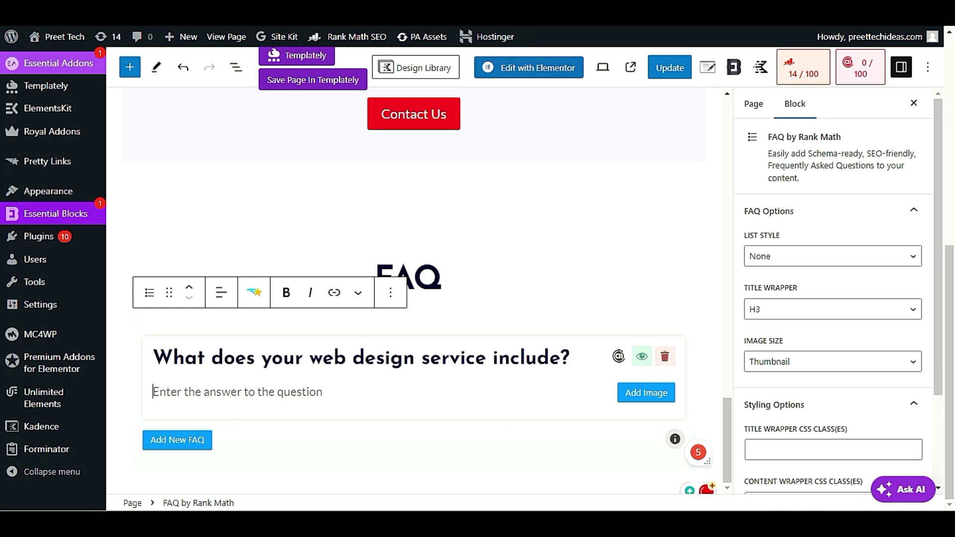
triple_click(334, 356)
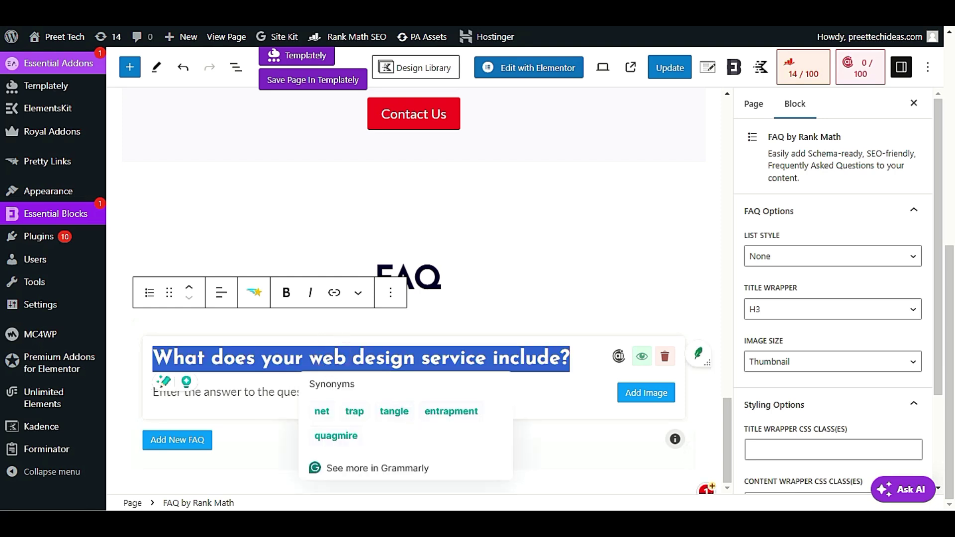
click(226, 397)
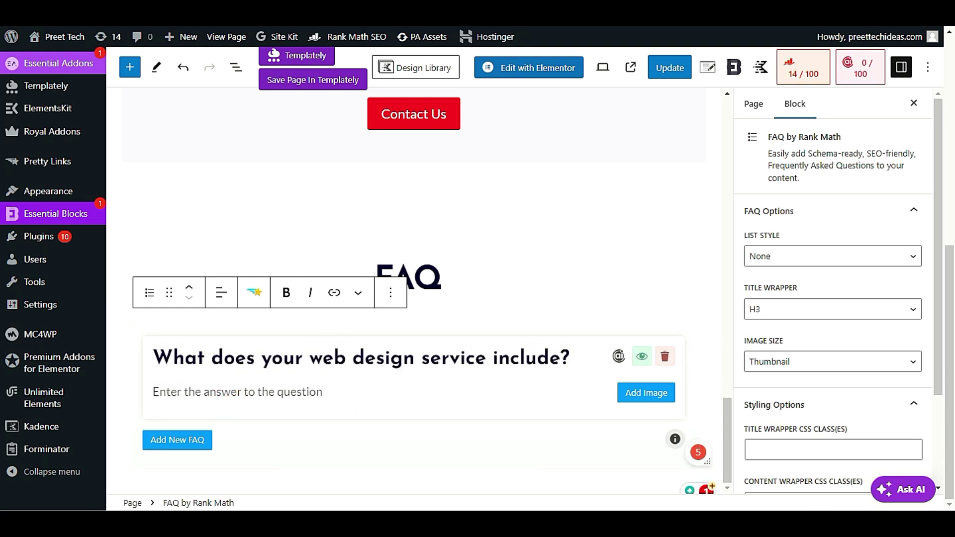
key(alt+Tab)
triple_click(406, 130)
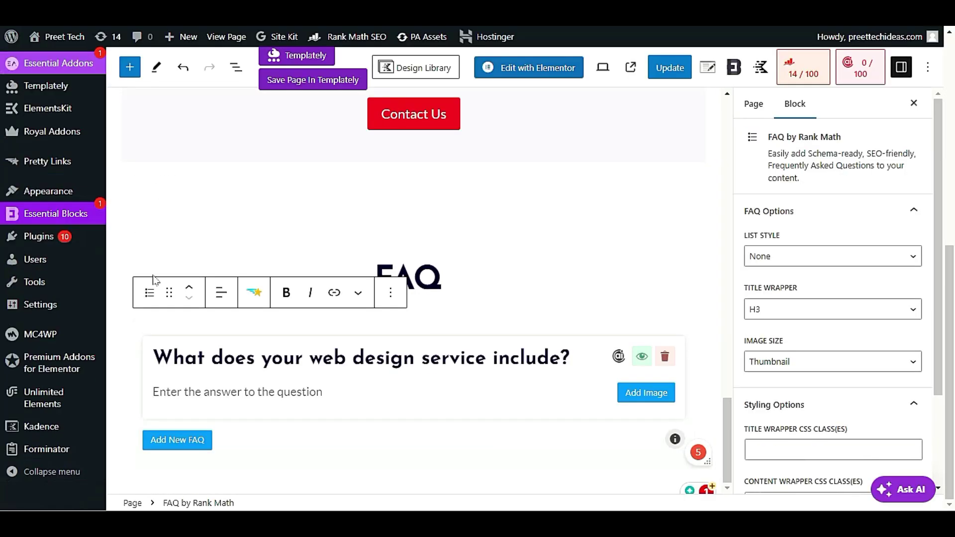
click(154, 391)
text(Our web design services are comprehensive, ensuring that your website is not only visually appealing but also highly functional and user-friendly. We handle everything from initial concept and design to development and launch. Our solutions are designed to streamline your operations, leading to higher productivity and lower costs.)
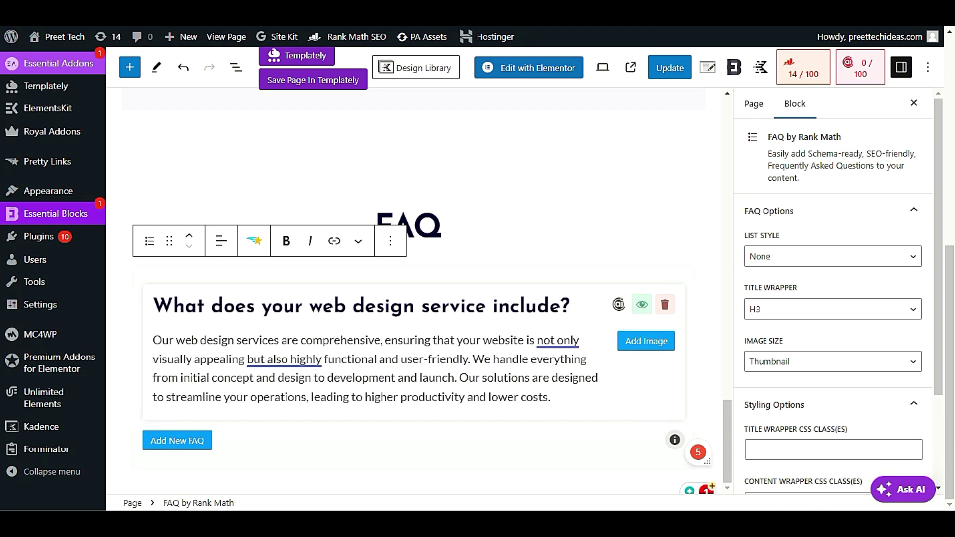
Add the image web-devlop-768x768-1.png from the media library to the first FAQ, checking its alt text and title.
click(639, 345)
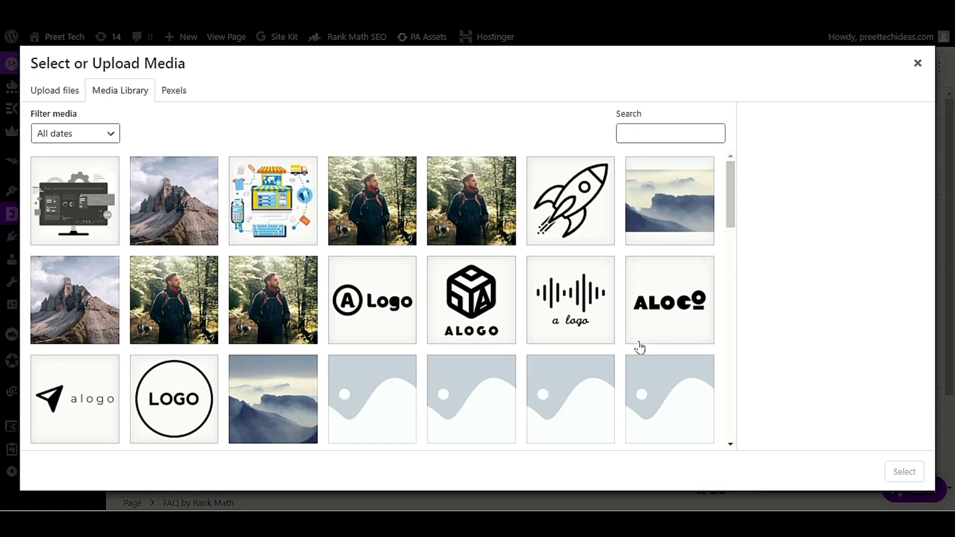
click(112, 214)
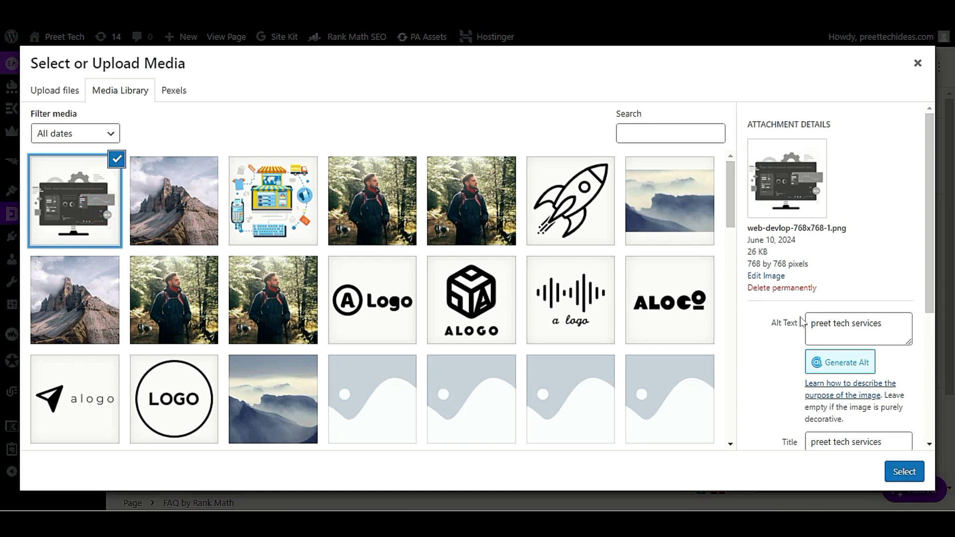
triple_click(840, 323)
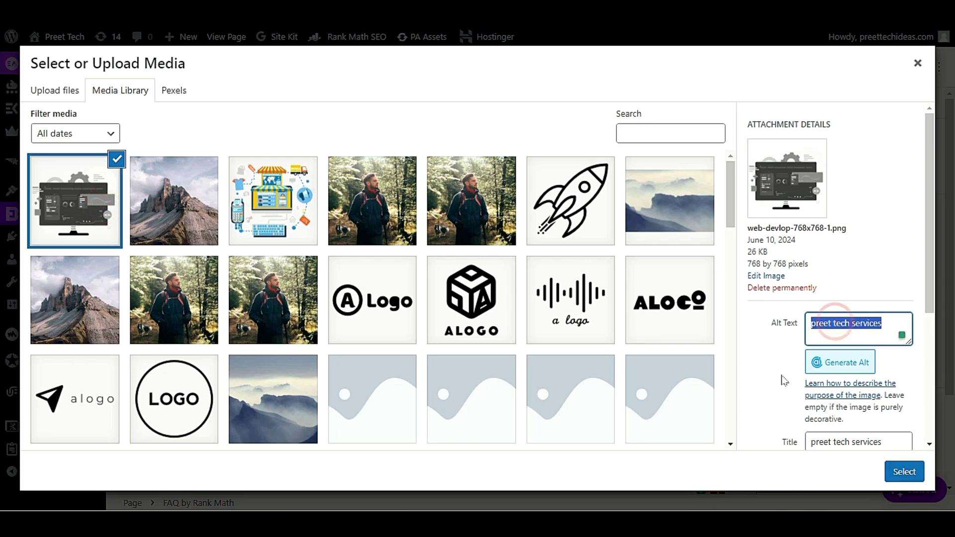
scroll(823, 370, down, 3)
drag(884, 309, 810, 310)
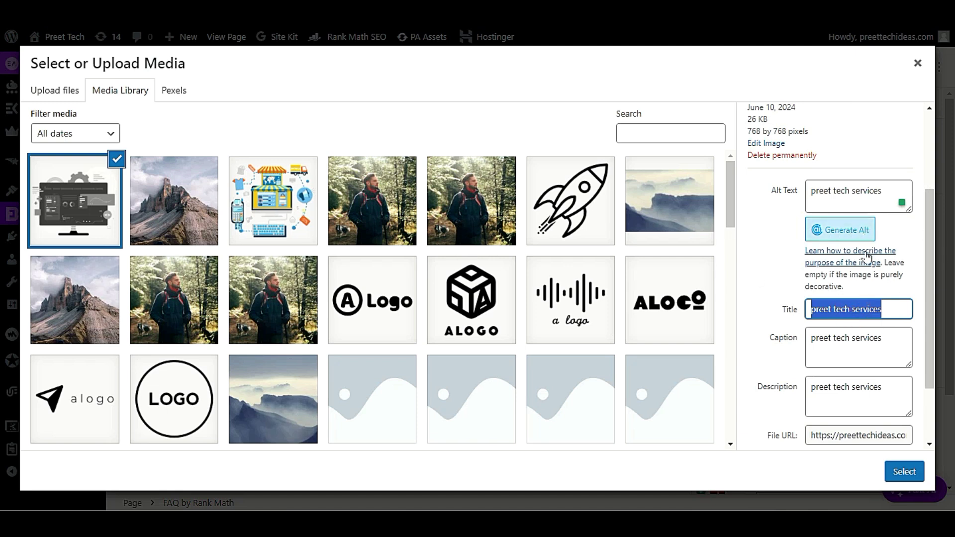
click(903, 471)
Add a second FAQ entry with the question "Can you redesign my existing website?" taken from the ChatGPT conversation.
scroll(567, 417, down, 2)
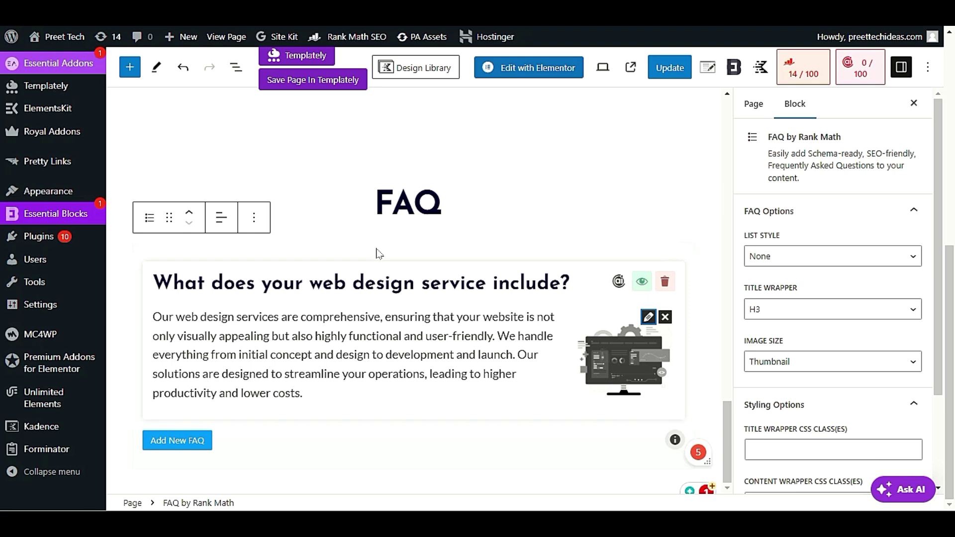
click(165, 440)
scroll(264, 332, down, 3)
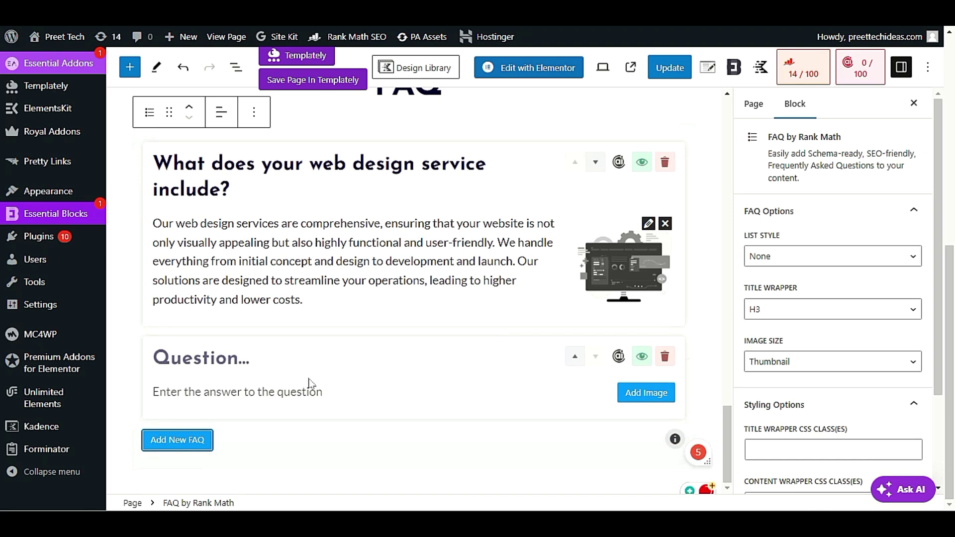
click(287, 363)
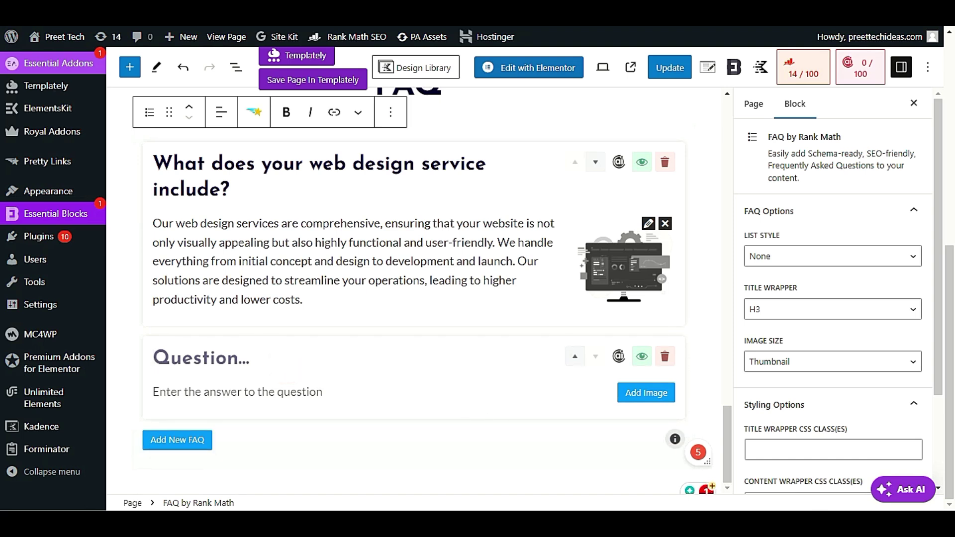
key(alt+Tab)
triple_click(426, 197)
text(Can you redesign my existing website?)
Copy ChatGPT's answer beginning "Absolutely! We offer website redesign services" and paste it as the second question's answer.
key(alt+Tab)
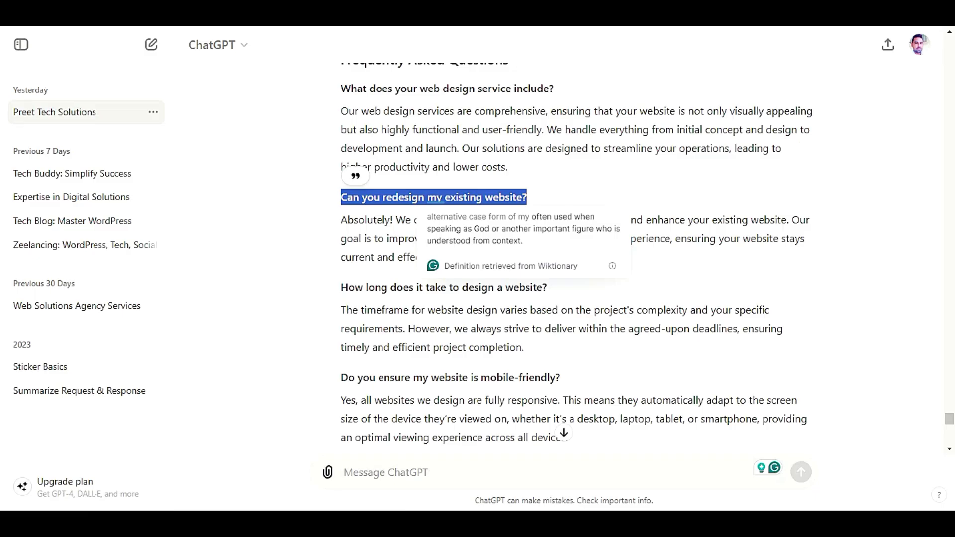
triple_click(358, 257)
key(ctrl+c)
key(alt+Tab)
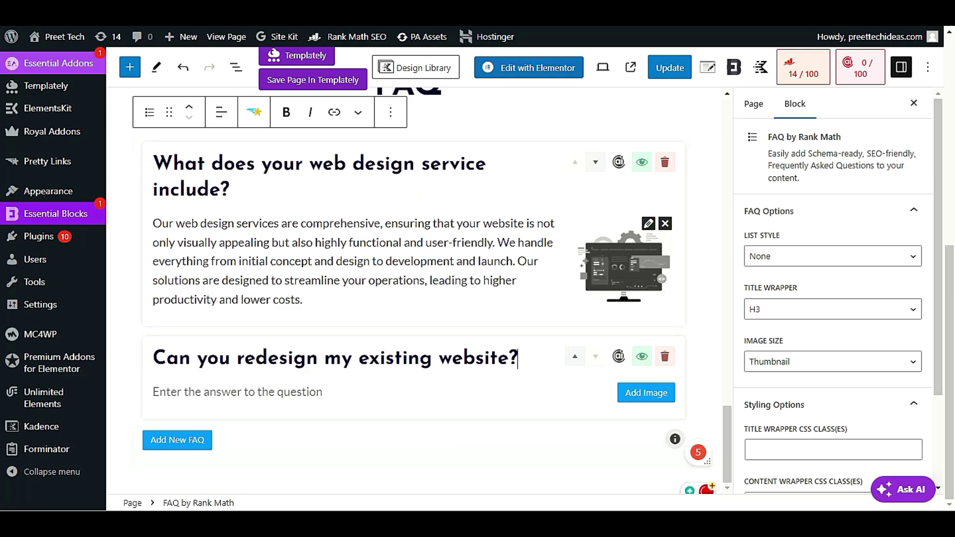
click(223, 392)
key(ctrl+v)
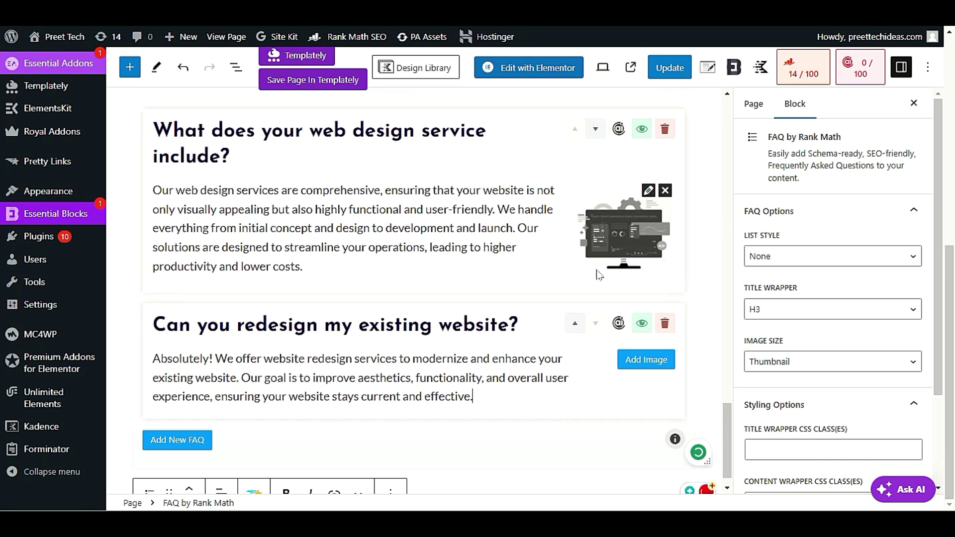
Update the About page, examine the FAQ section on the live page, and return to the editor.
click(670, 68)
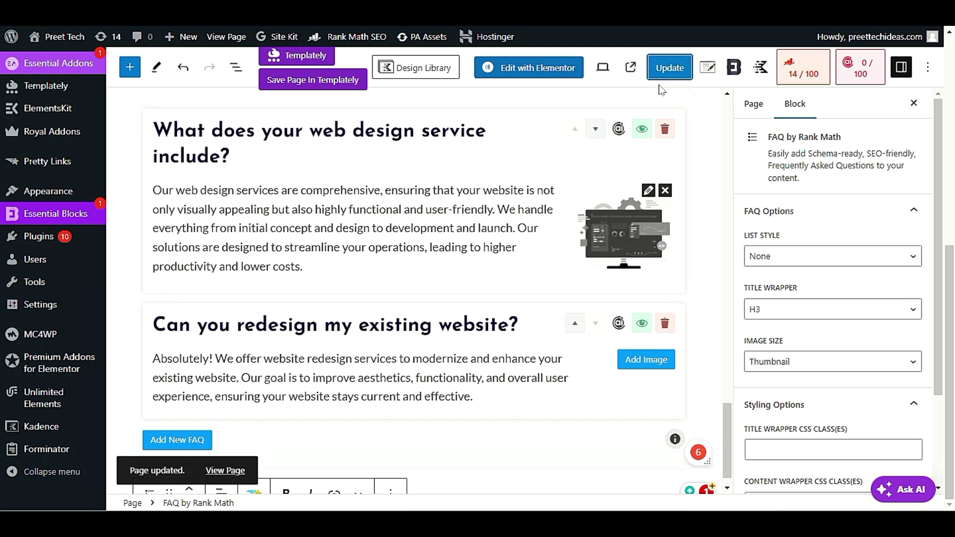
click(629, 66)
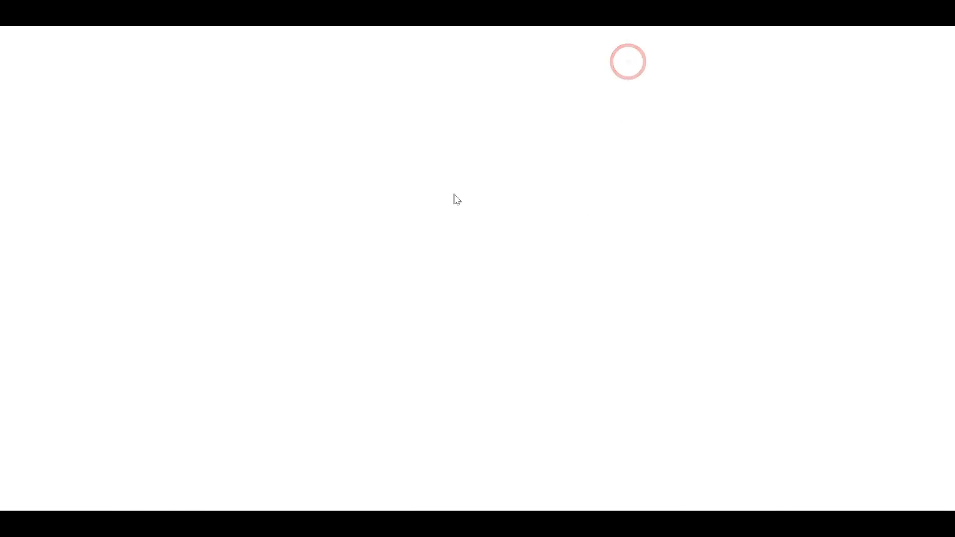
scroll(204, 219, down, 14)
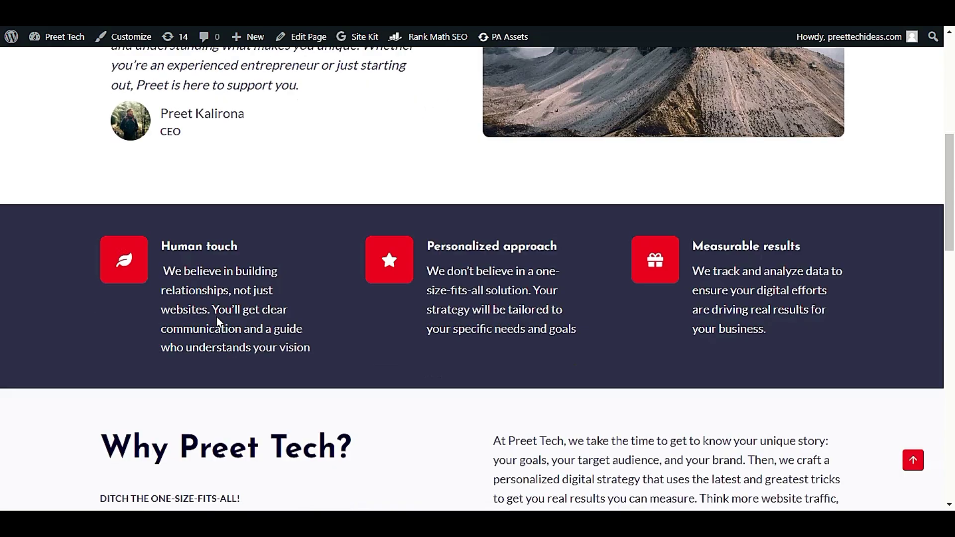
scroll(214, 336, down, 9)
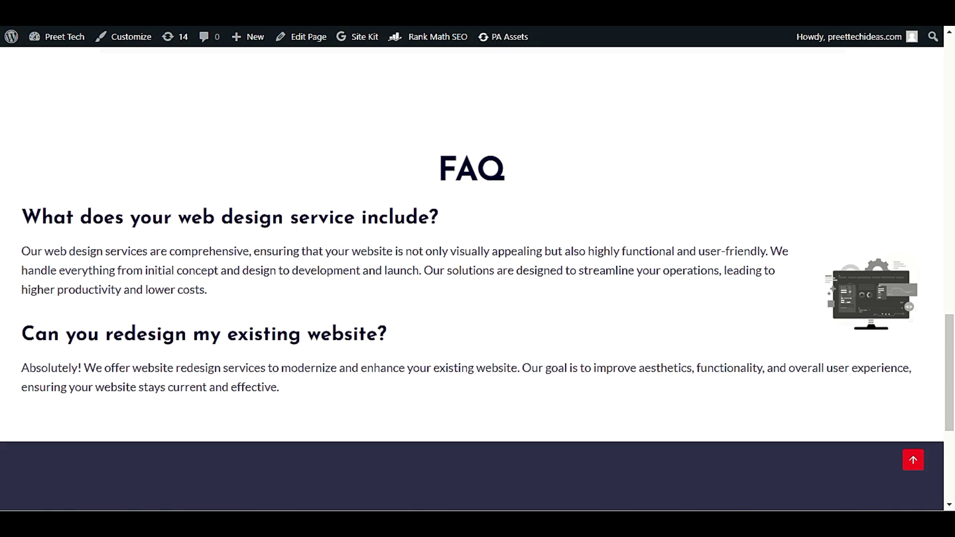
scroll(313, 324, up, 4)
key(ctrl+w)
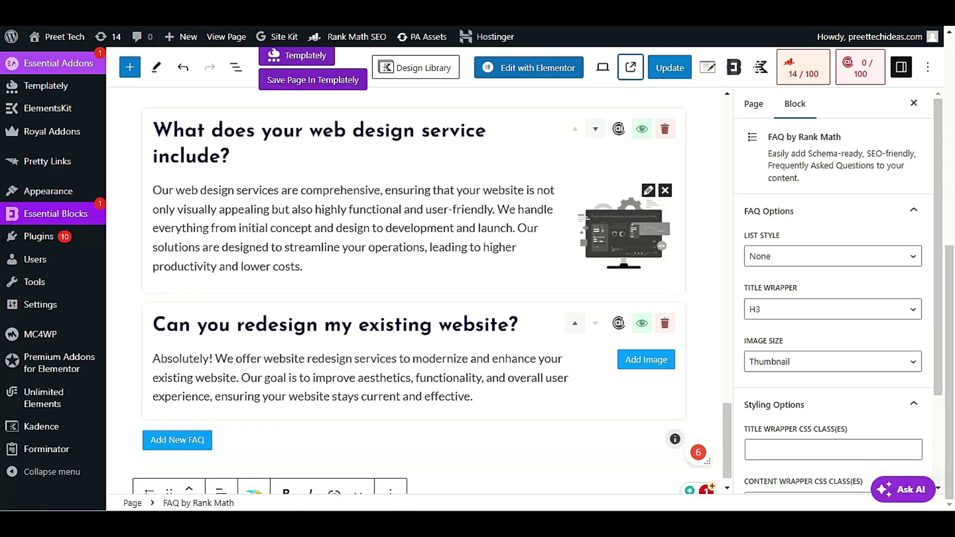
Examine the About page's Rank Math general SEO settings and its search snippet editor without changing anything.
scroll(432, 398, up, 20)
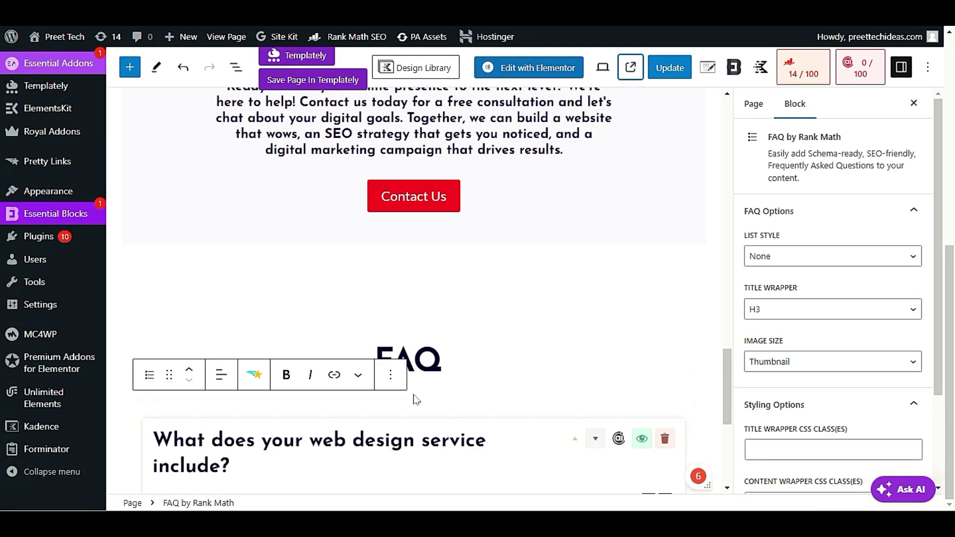
scroll(451, 400, up, 5)
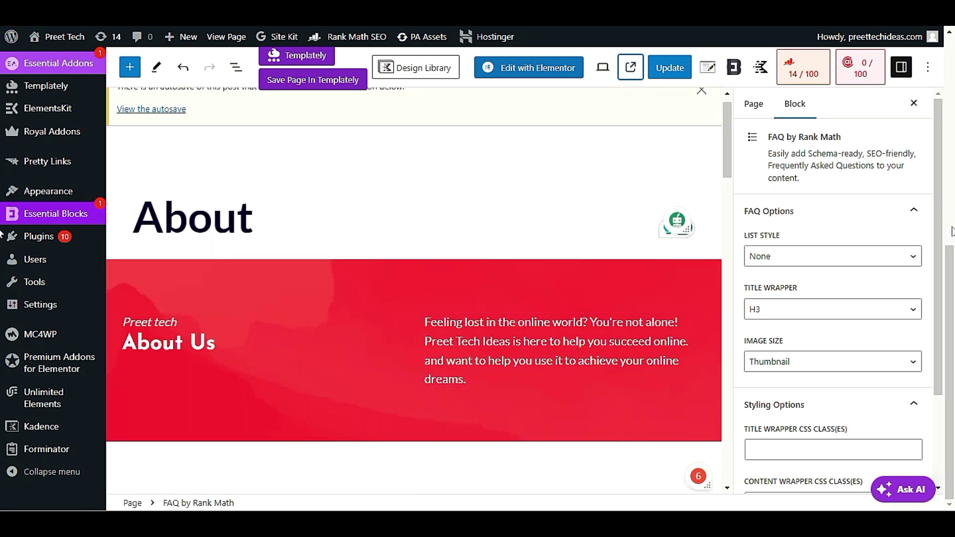
click(913, 103)
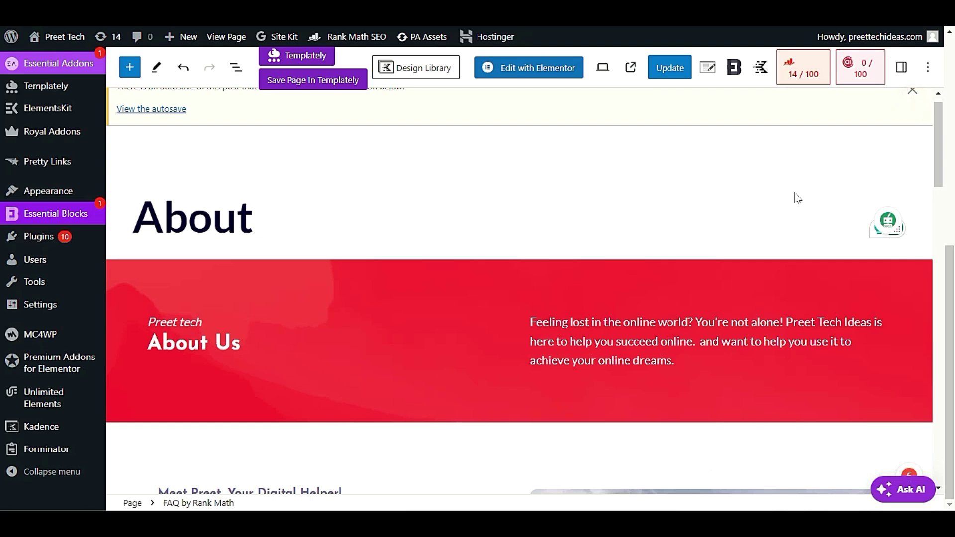
click(795, 71)
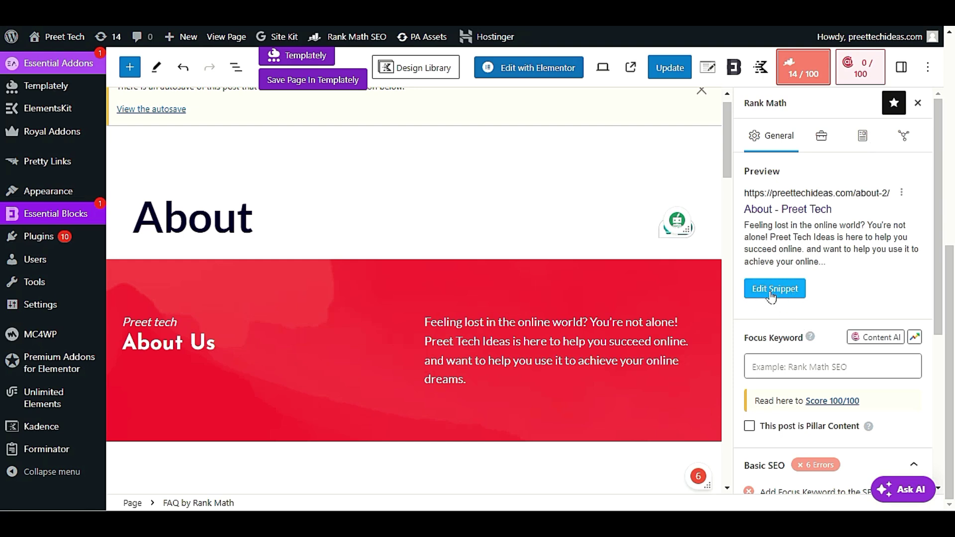
click(786, 291)
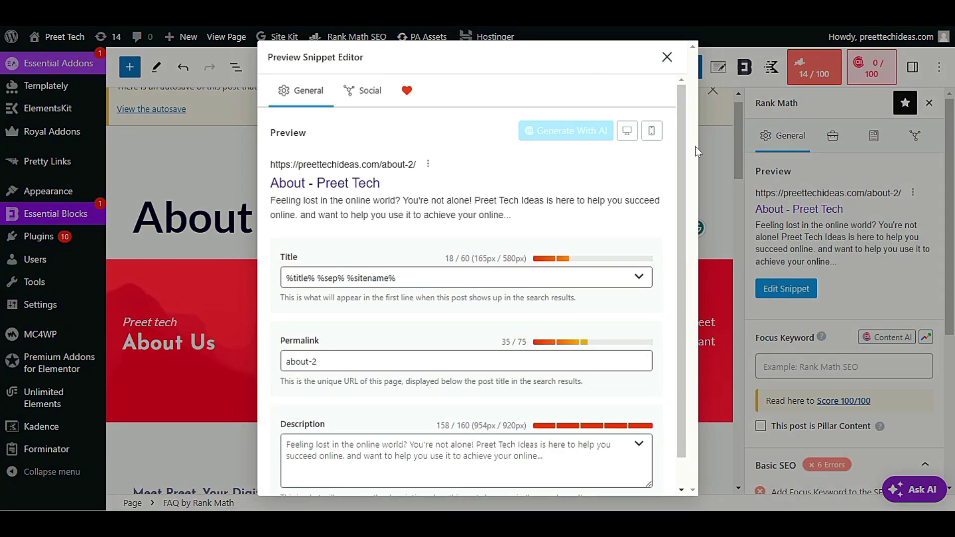
click(666, 57)
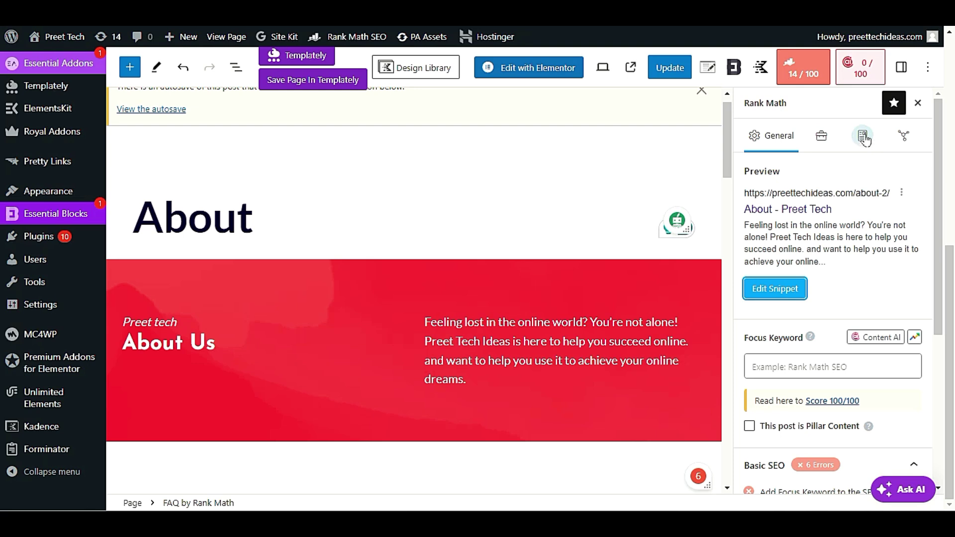
triple_click(855, 177)
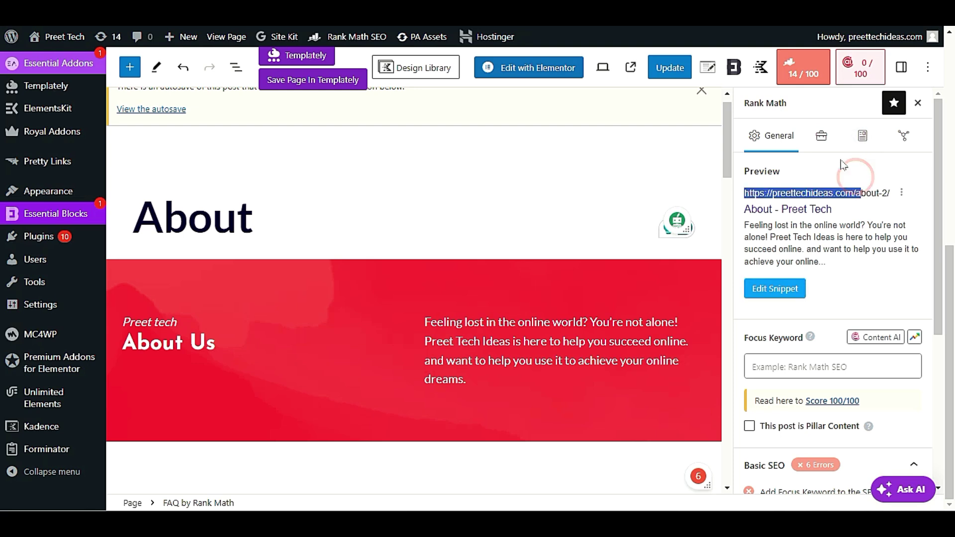
click(840, 159)
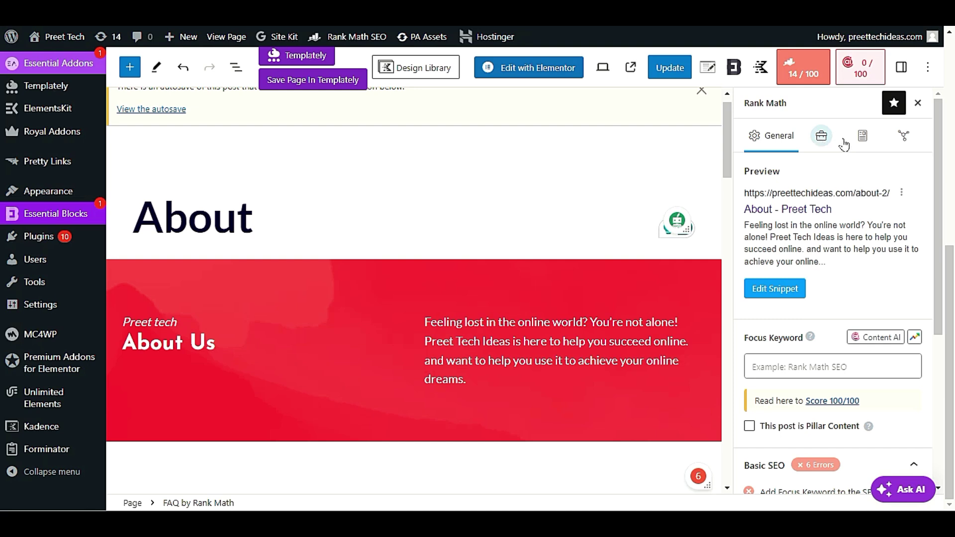
Look through the schema catalog and saved templates available in the Schema Generator for the About page.
click(864, 138)
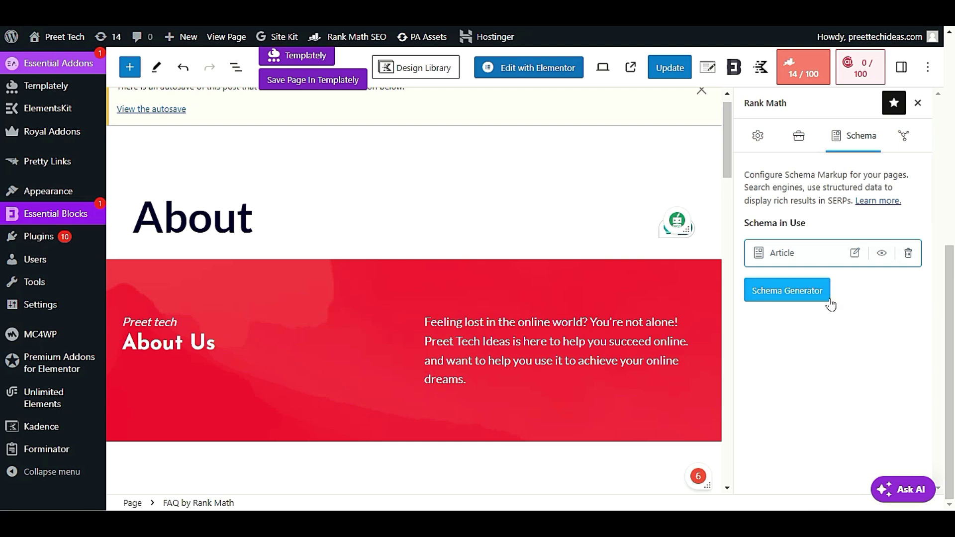
click(803, 291)
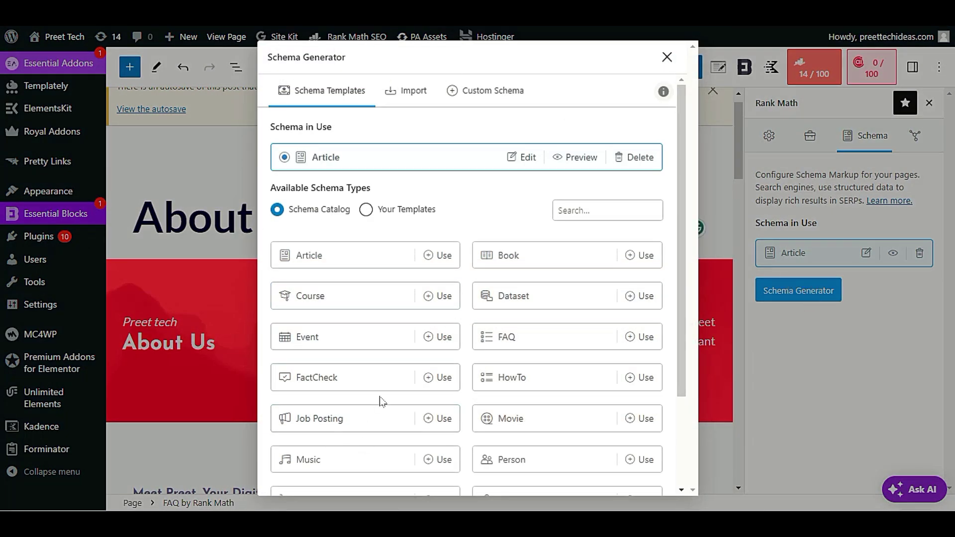
scroll(389, 399, down, 2)
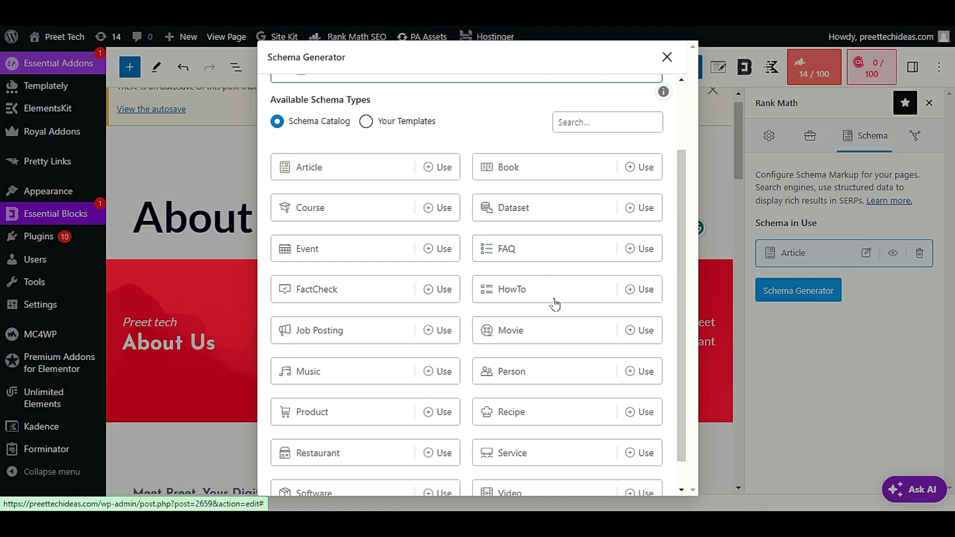
scroll(553, 303, up, 2)
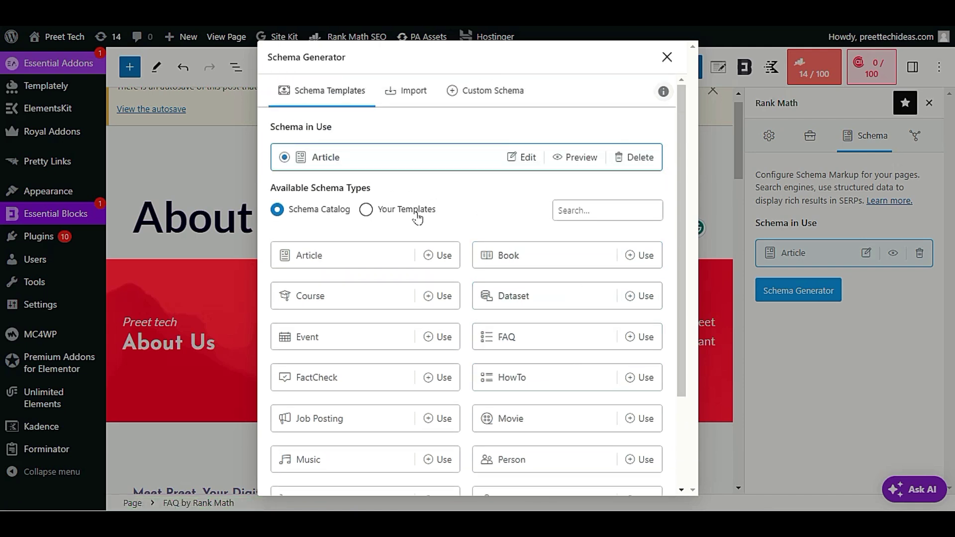
click(367, 210)
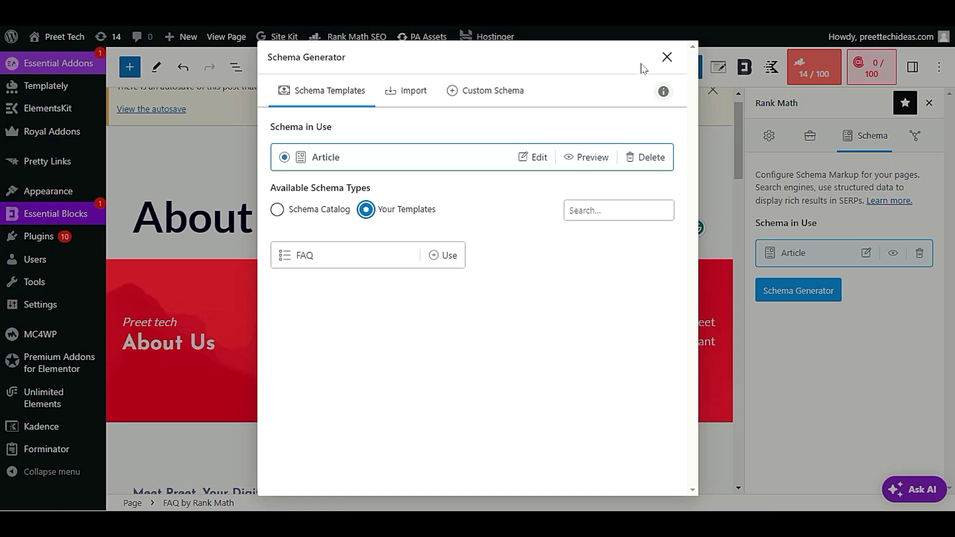
click(666, 57)
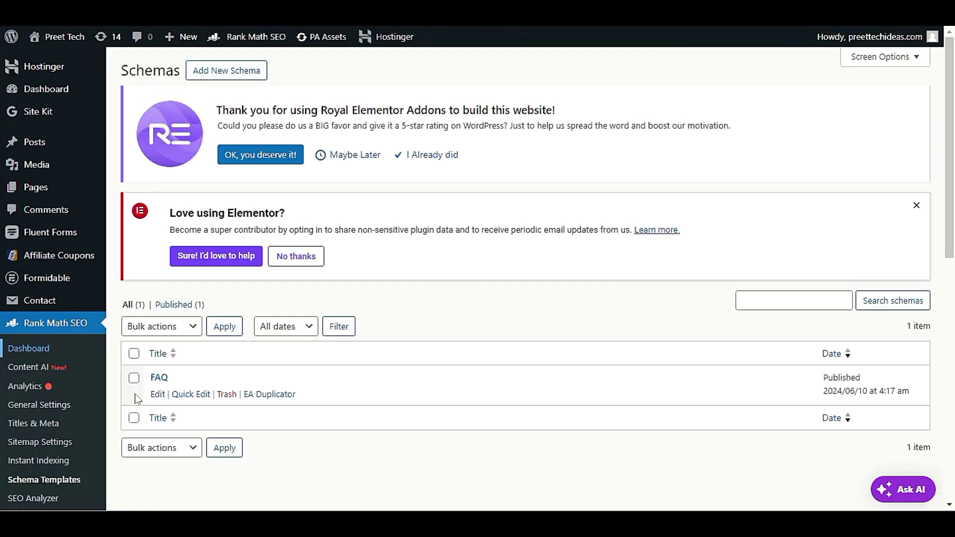
Start a new FAQ schema in Rank Math's Schema Templates and select its shortcode.
scroll(136, 398, down, 3)
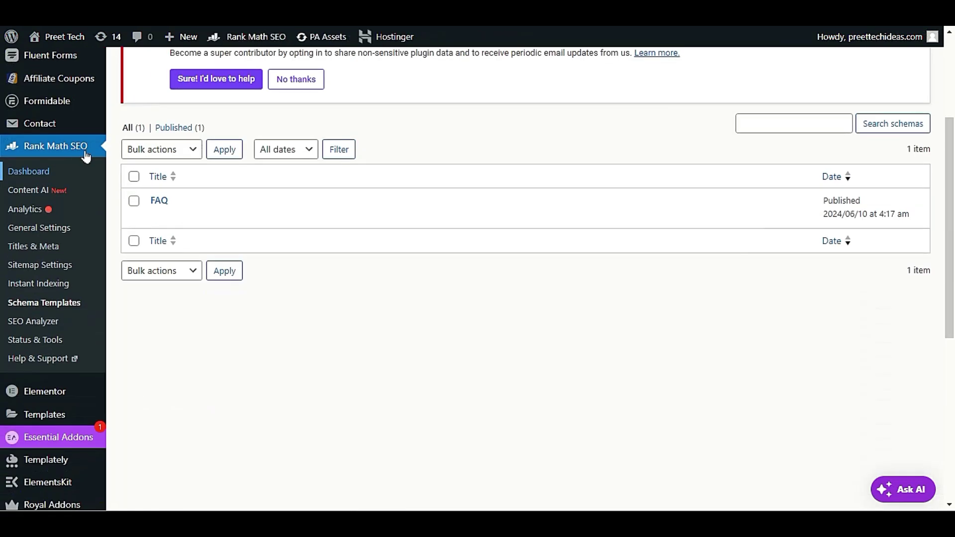
click(44, 305)
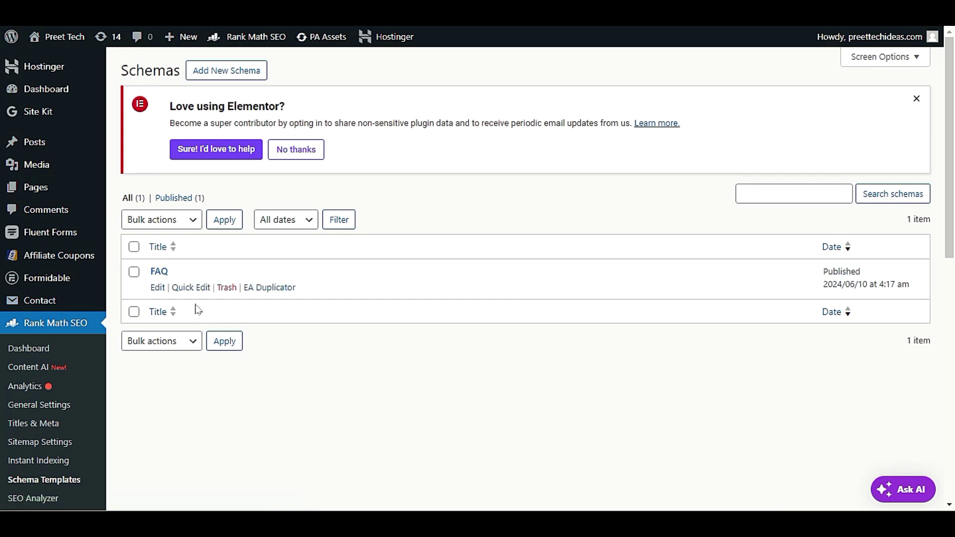
scroll(287, 389, down, 3)
scroll(286, 388, up, 3)
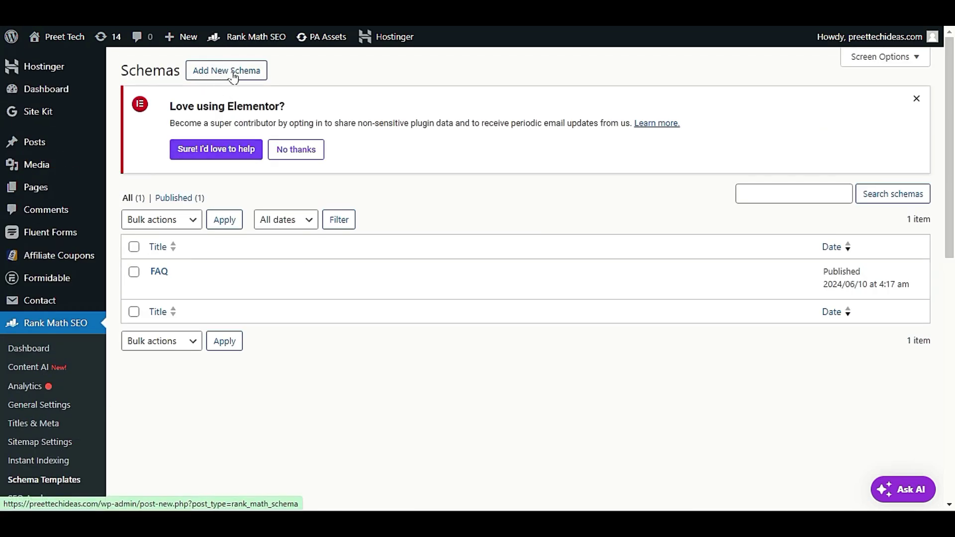
click(235, 76)
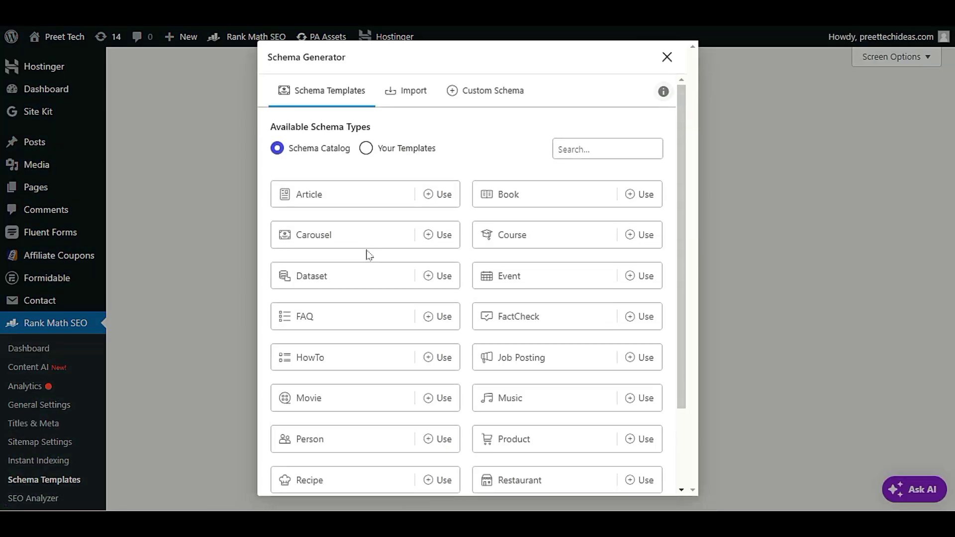
scroll(397, 298, down, 2)
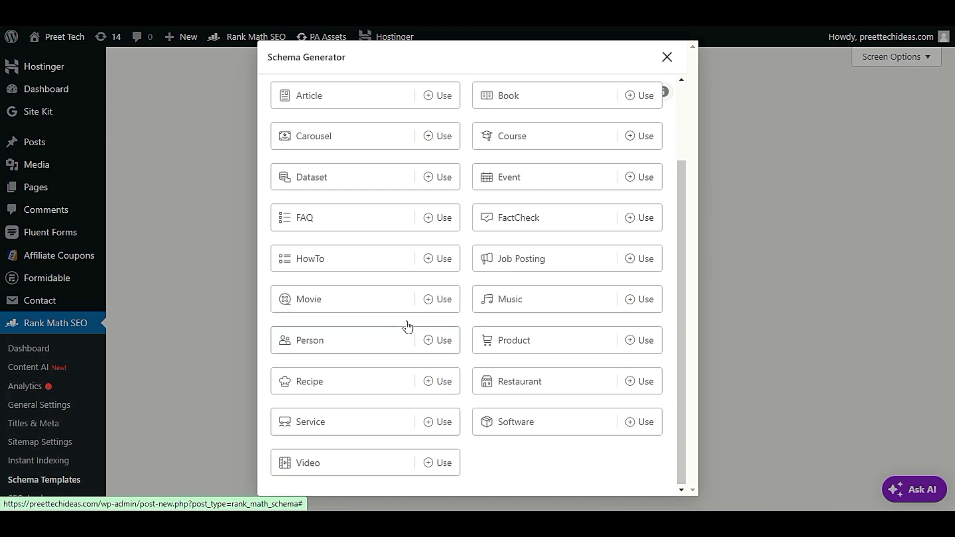
click(323, 217)
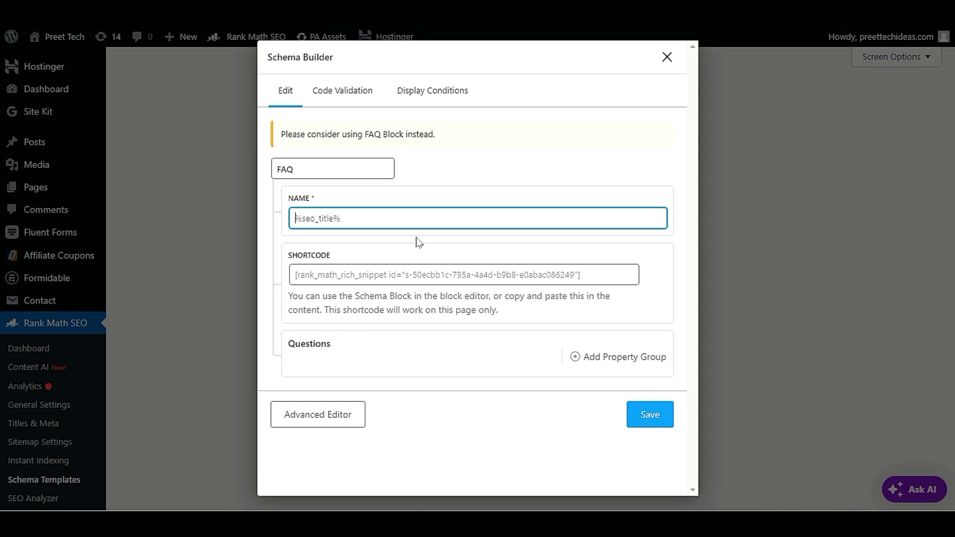
click(483, 274)
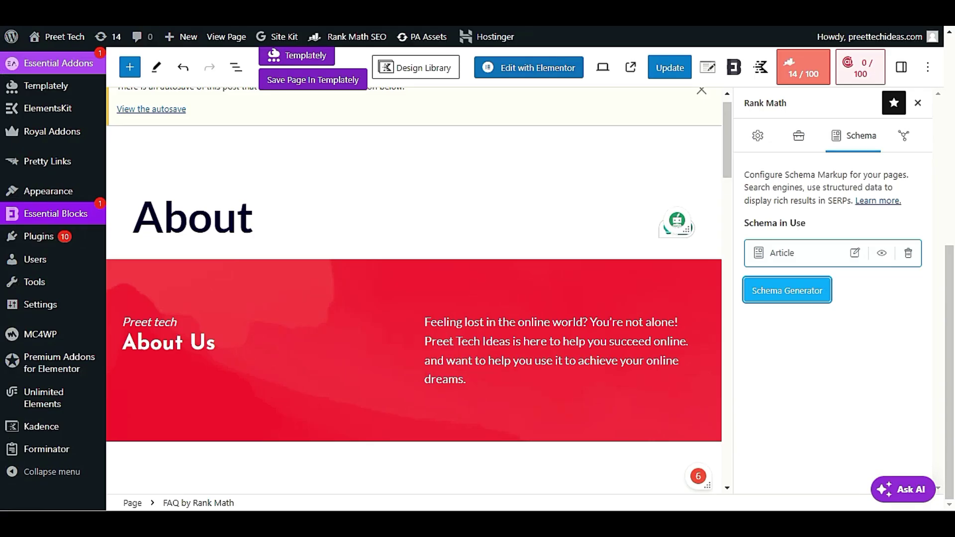
Insert a Shortcode block below the FAQ block on the About page and place the cursor in it.
scroll(241, 383, down, 20)
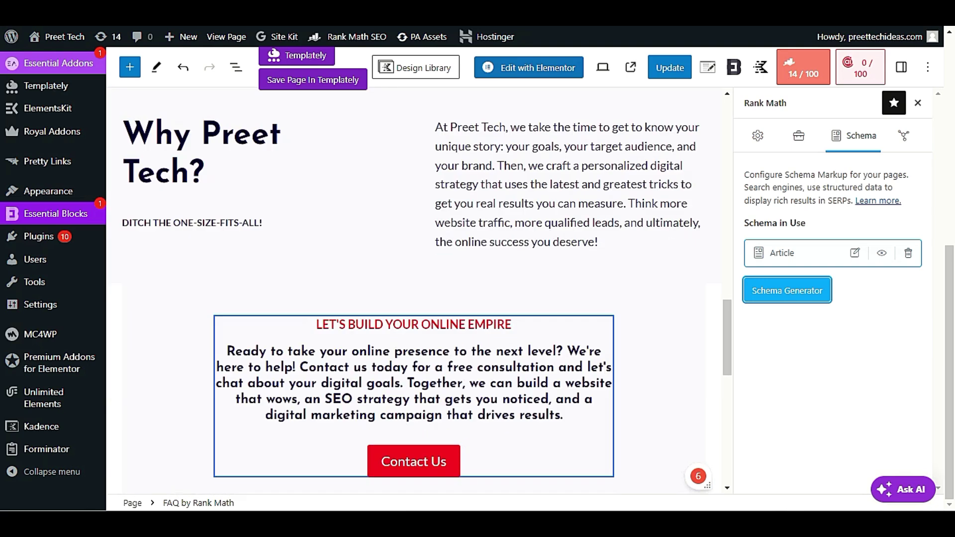
scroll(241, 384, down, 4)
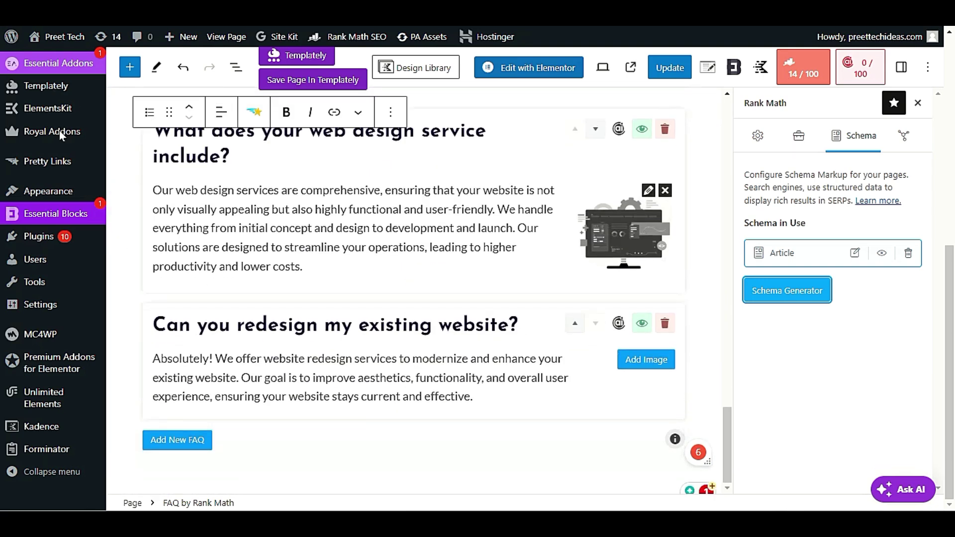
click(128, 74)
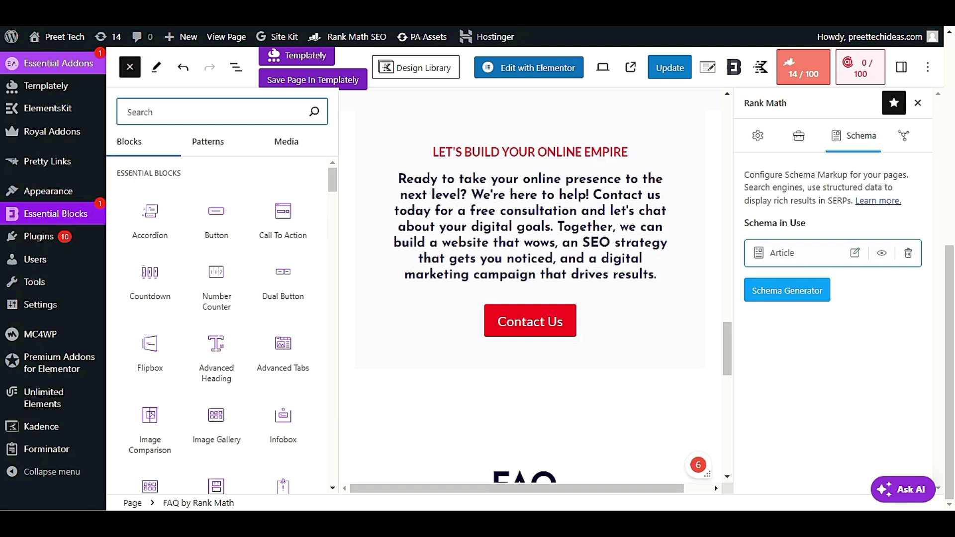
text(sho)
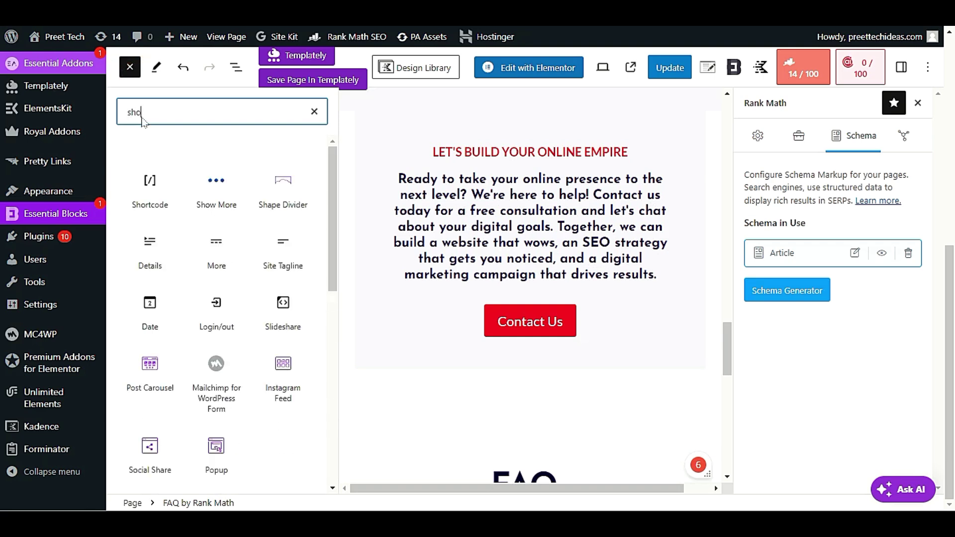
scroll(454, 300, down, 10)
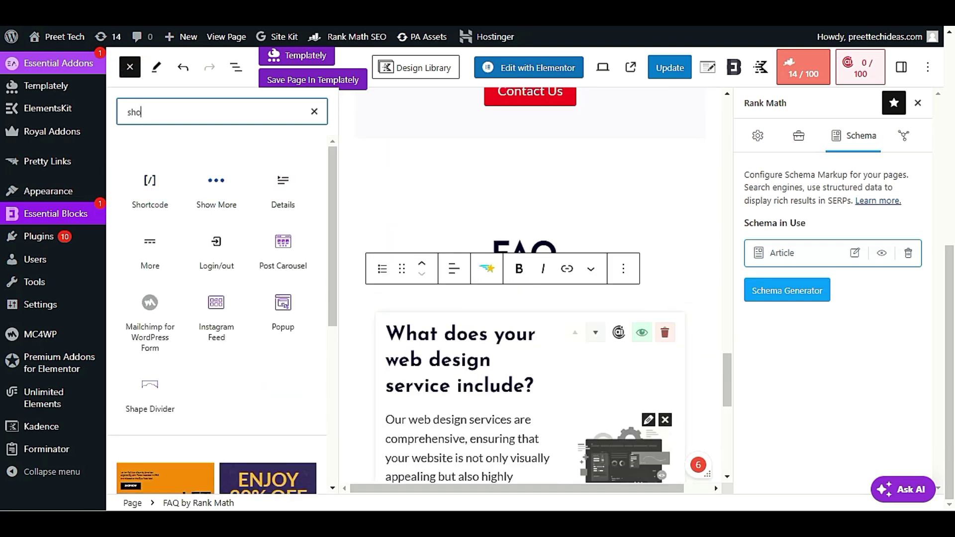
drag(146, 188, 405, 450)
click(280, 464)
text(Absolutely! We offer website redesign services to modernize and enhance your existing website. Our goal is to improve aesthetics, functionality, and overall user experience, ensuring your website stays current and effective.)
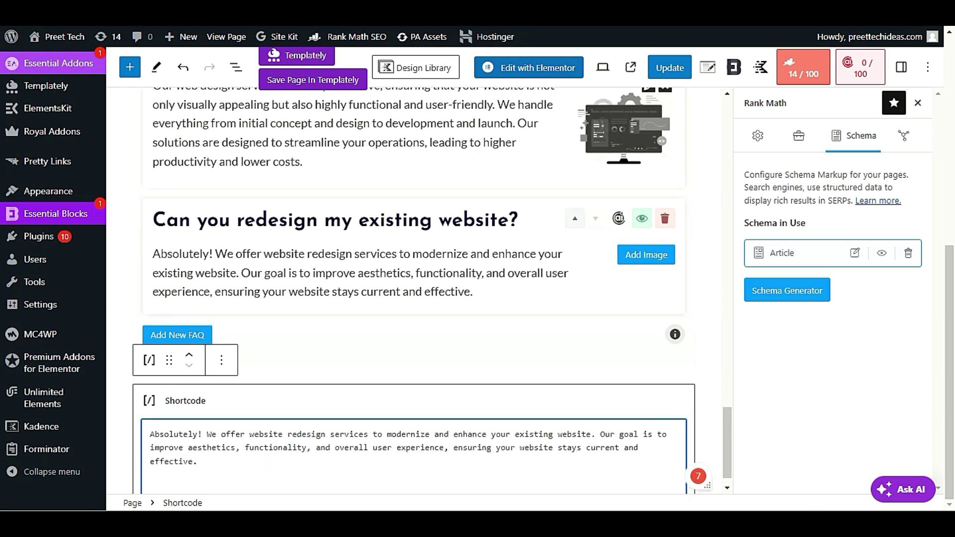
key(ctrl+a)
key(BackSpace)
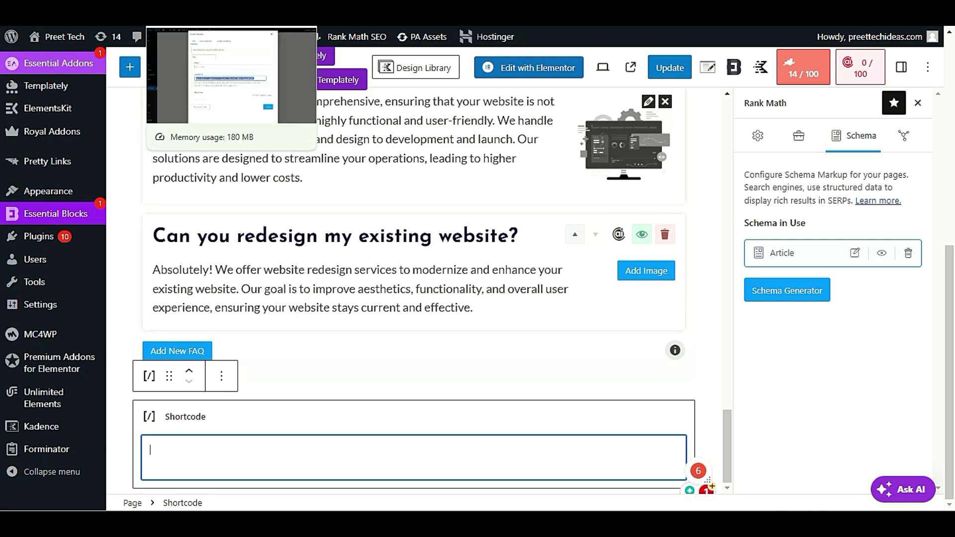
Copy the new FAQ schema's rank_math_rich_snippet shortcode from the Schema Builder.
key(ctrl+Tab)
right_click(376, 276)
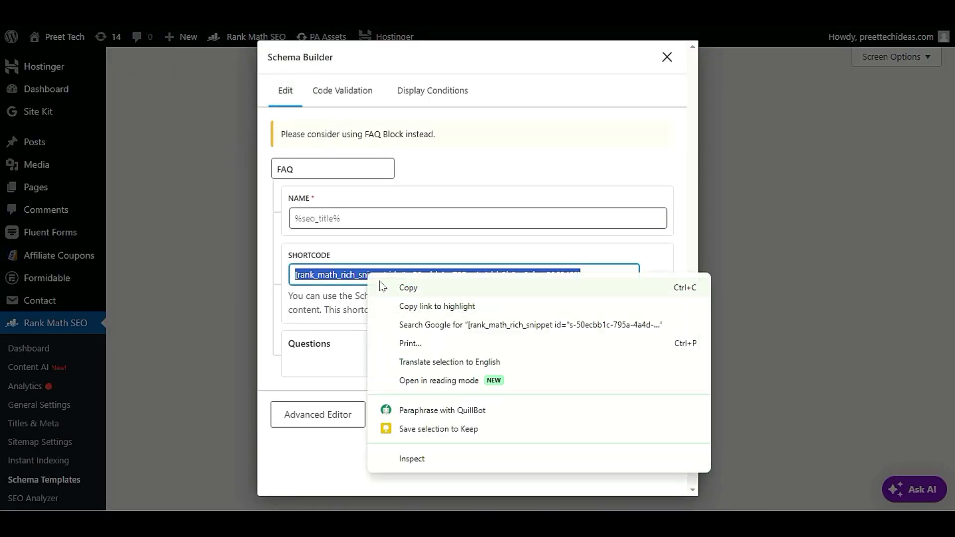
click(397, 285)
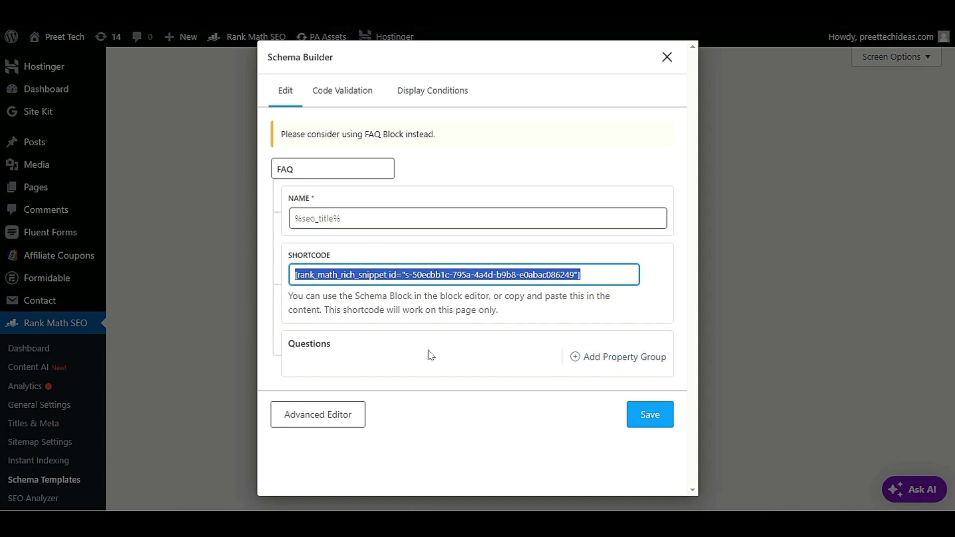
Add two empty question groups to the FAQ schema, checking the question, URL, image and answer fields.
click(619, 365)
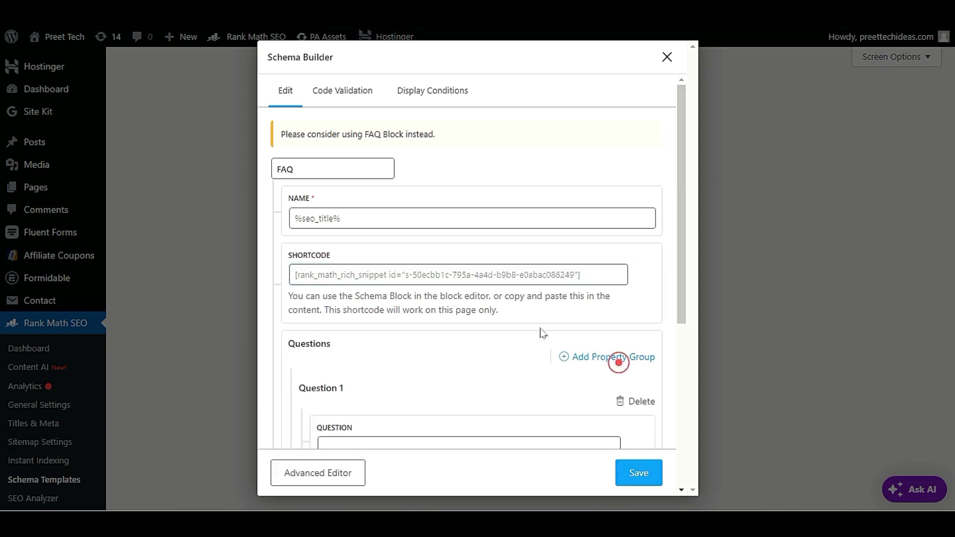
scroll(502, 338, down, 3)
click(460, 269)
click(395, 269)
scroll(384, 300, down, 2)
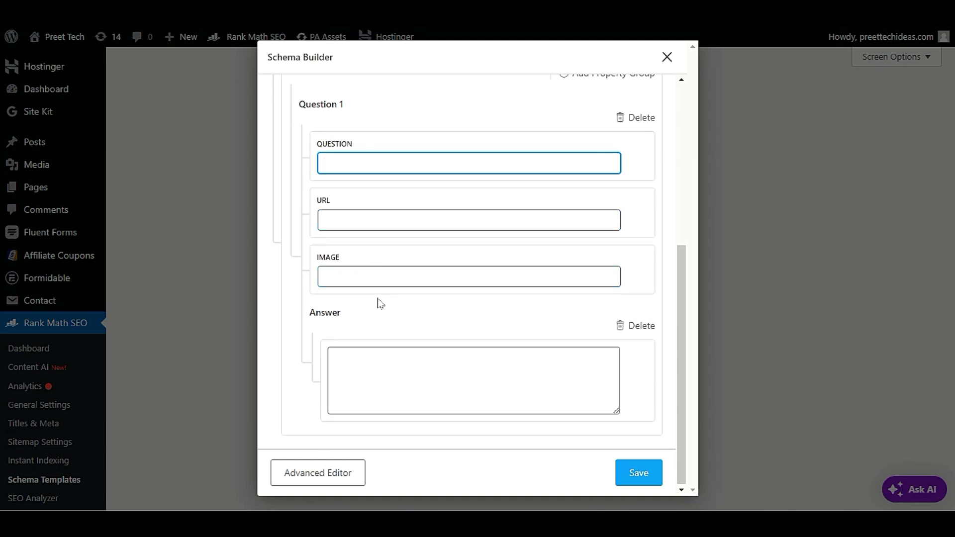
click(360, 376)
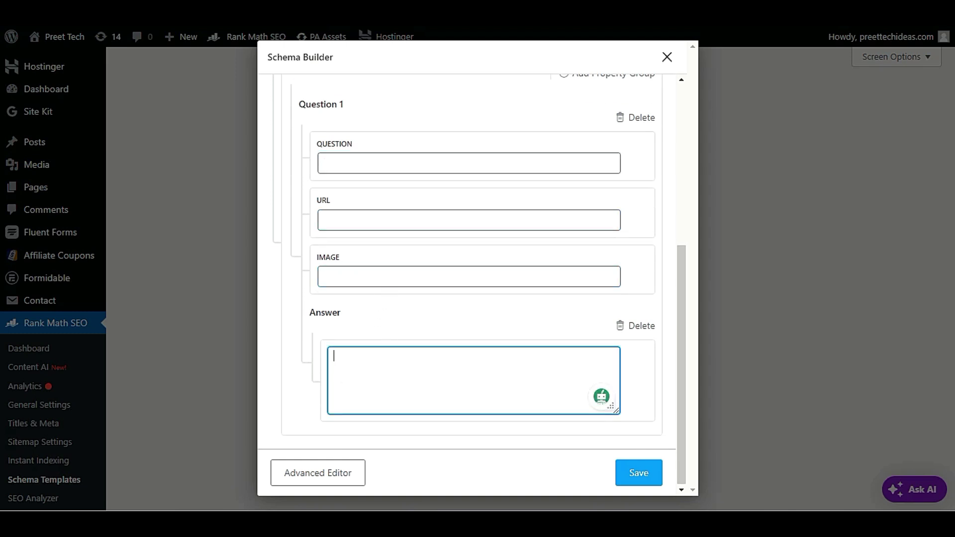
scroll(307, 380, up, 3)
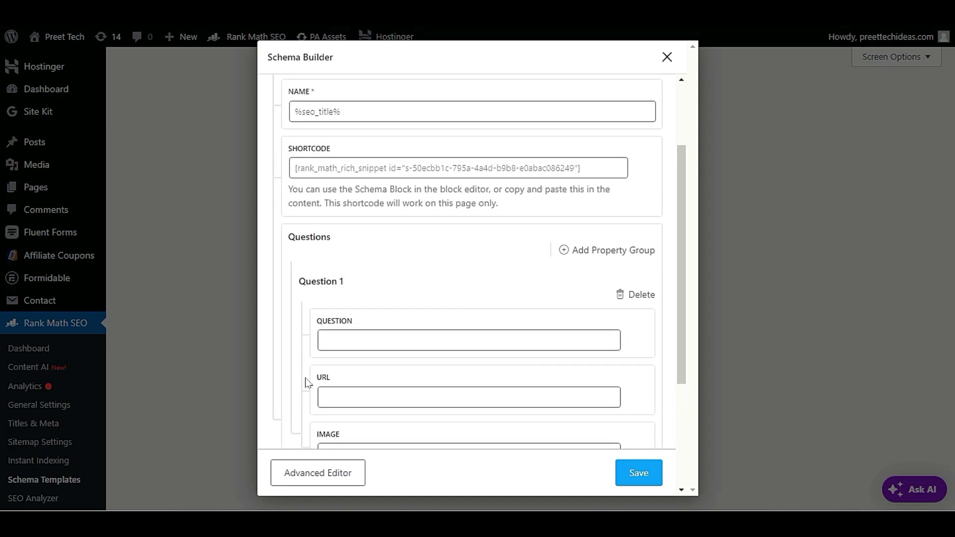
click(596, 253)
scroll(345, 379, up, 10)
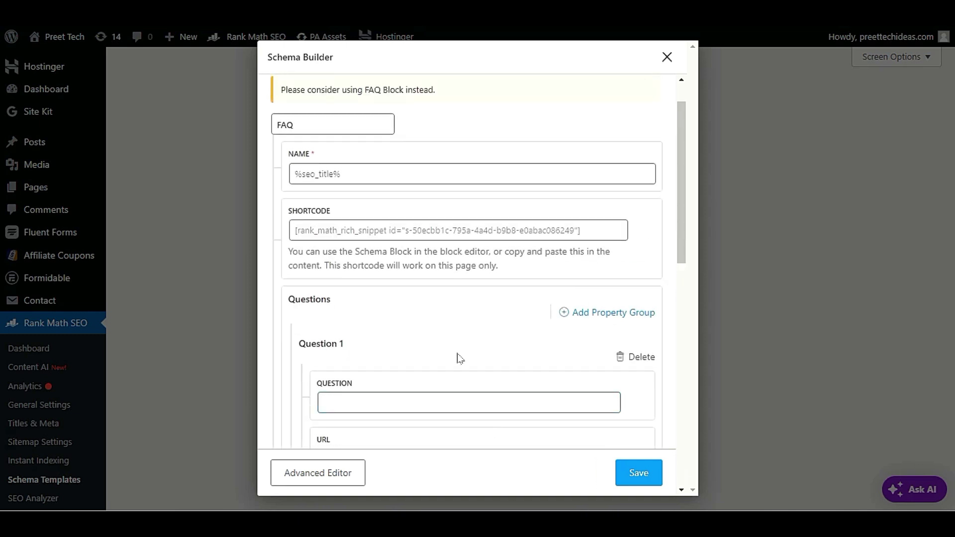
Copy the FAQ schema's complete rank_math_rich_snippet shortcode from the Schema Builder once more.
drag(409, 229, 412, 230)
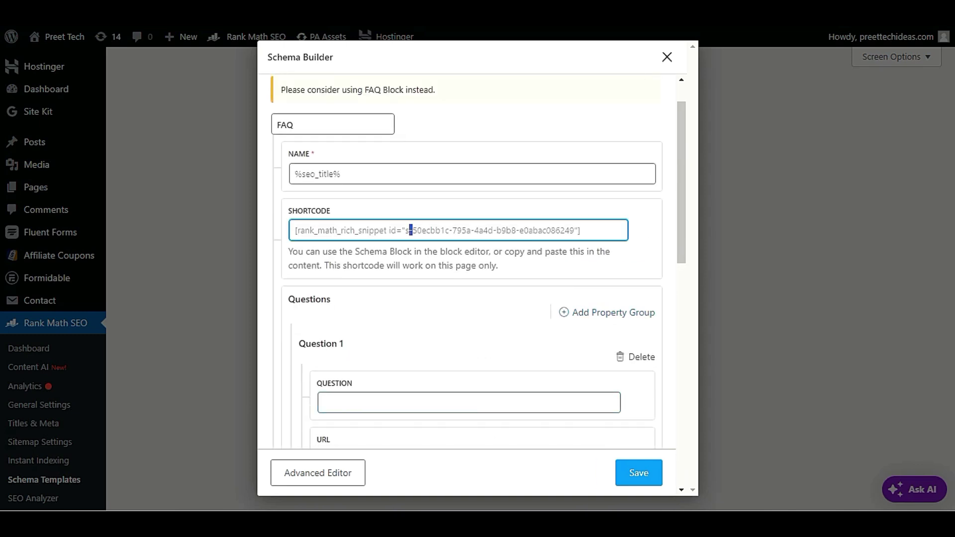
triple_click(411, 230)
right_click(434, 238)
click(439, 249)
Copy "Can you redesign my existing website?" from the ChatGPT conversation into Question 1's question field.
scroll(432, 308, down, 4)
click(415, 228)
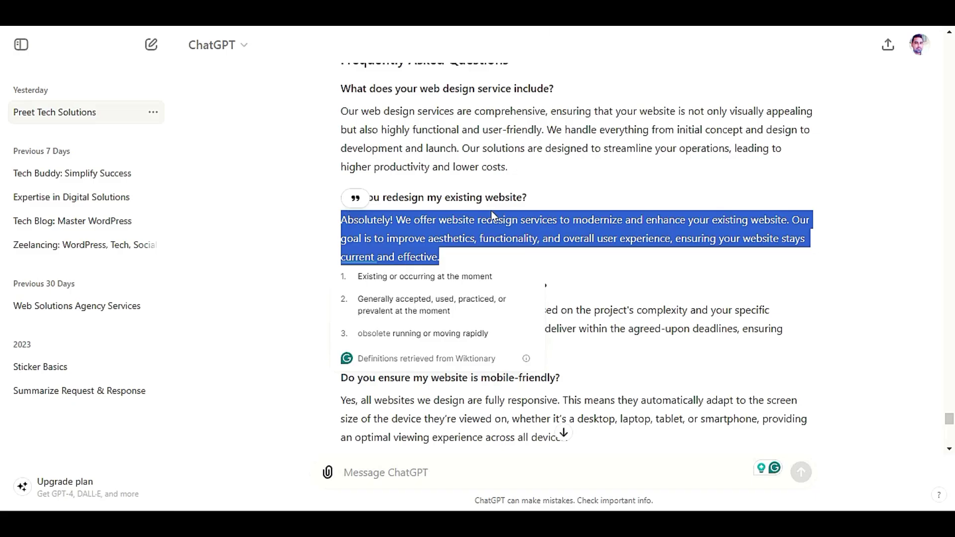
click(496, 196)
triple_click(495, 196)
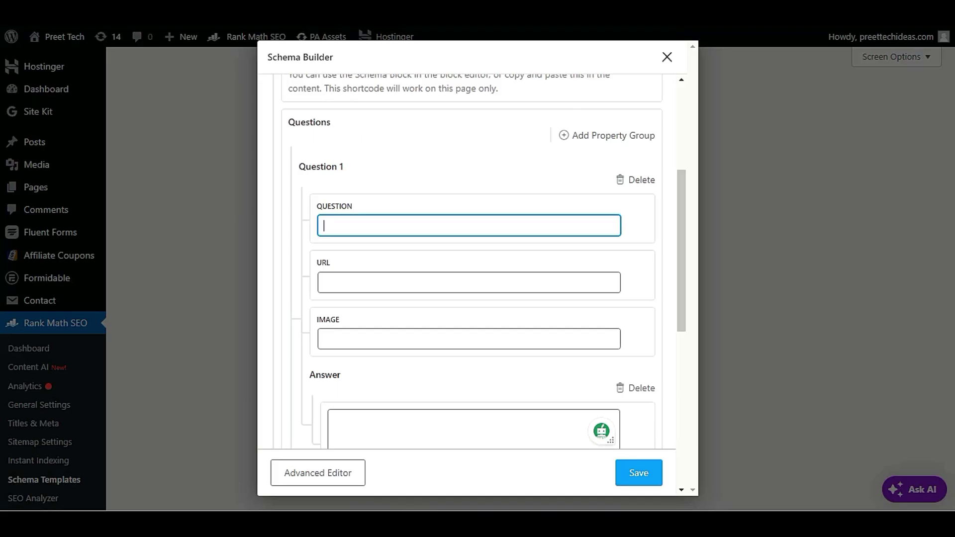
key(ctrl+v)
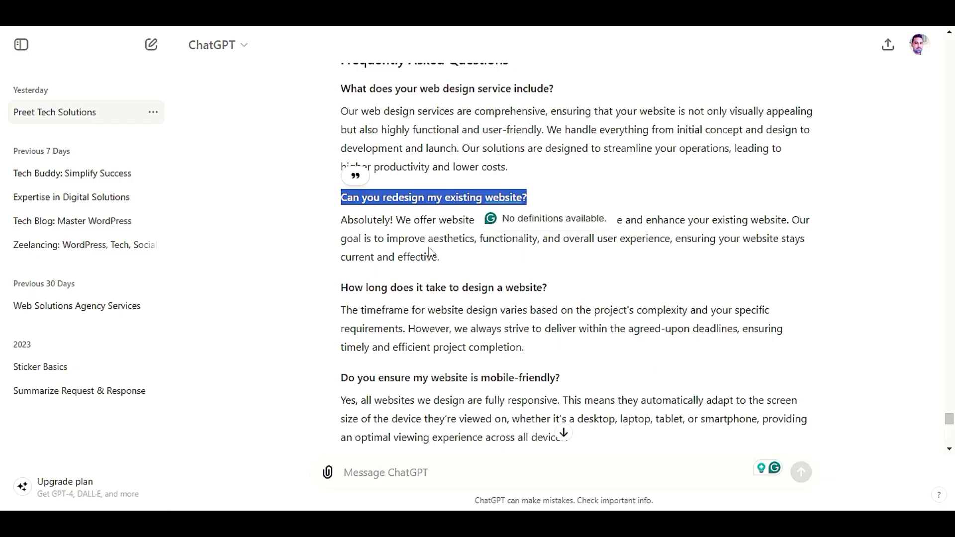
Fill Question 1's answer with ChatGPT's paragraph that begins "Absolutely! We offer website redesign services".
click(428, 247)
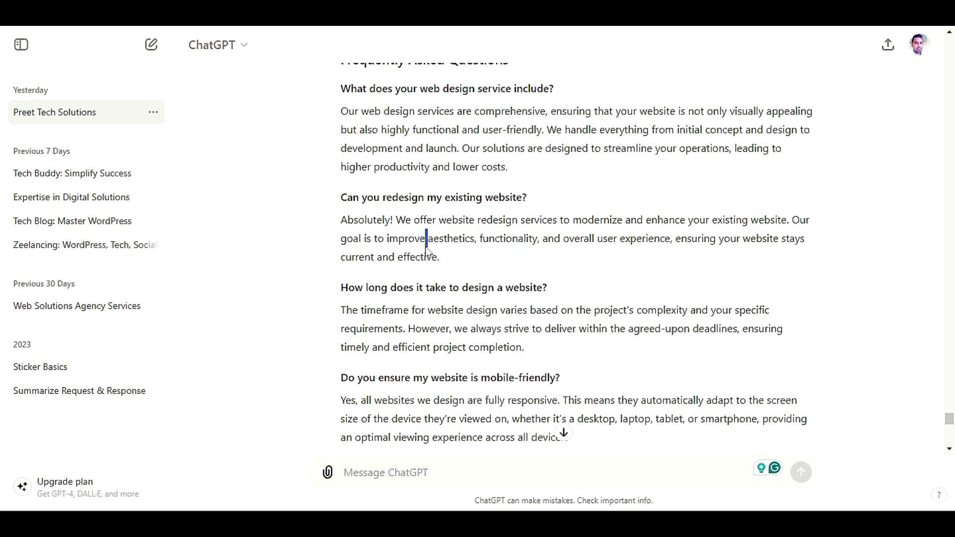
triple_click(426, 251)
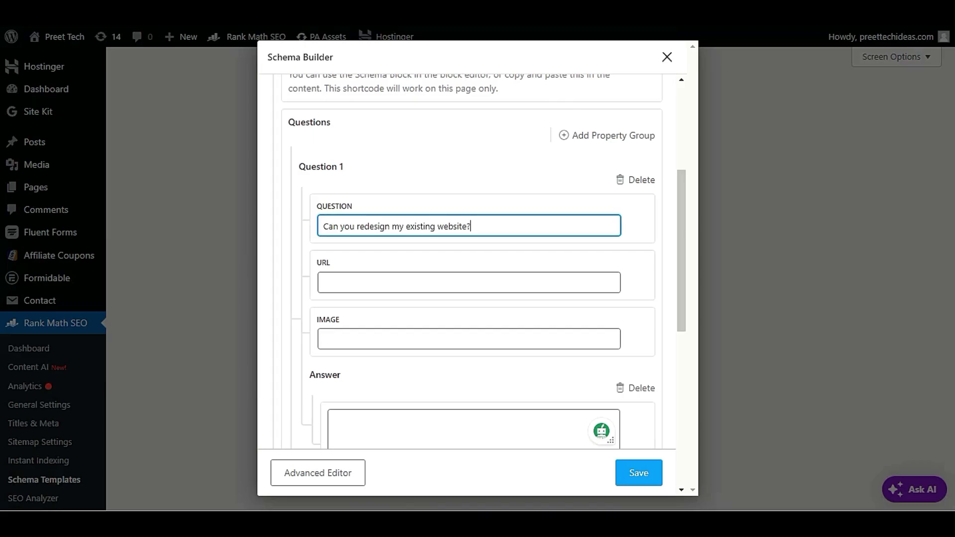
scroll(384, 392, down, 3)
click(396, 283)
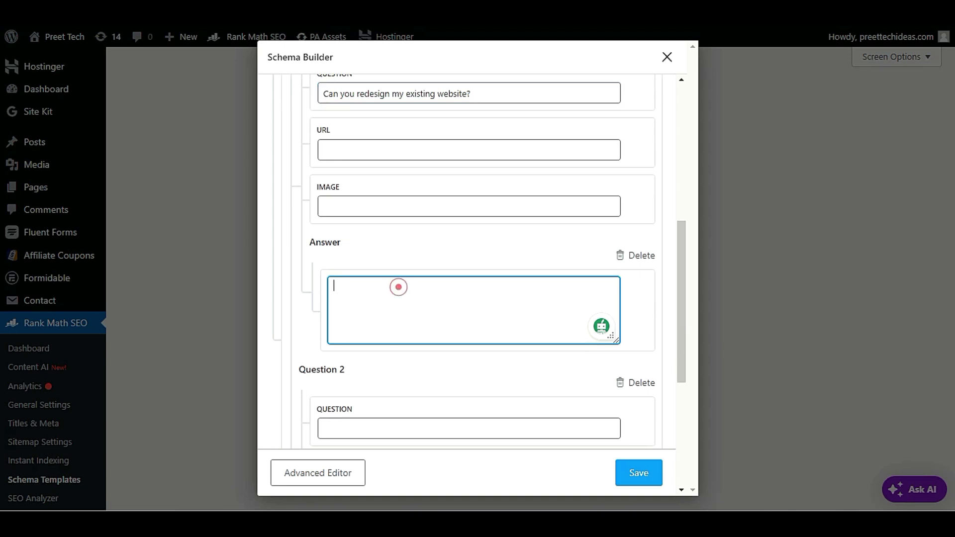
key(ctrl+v)
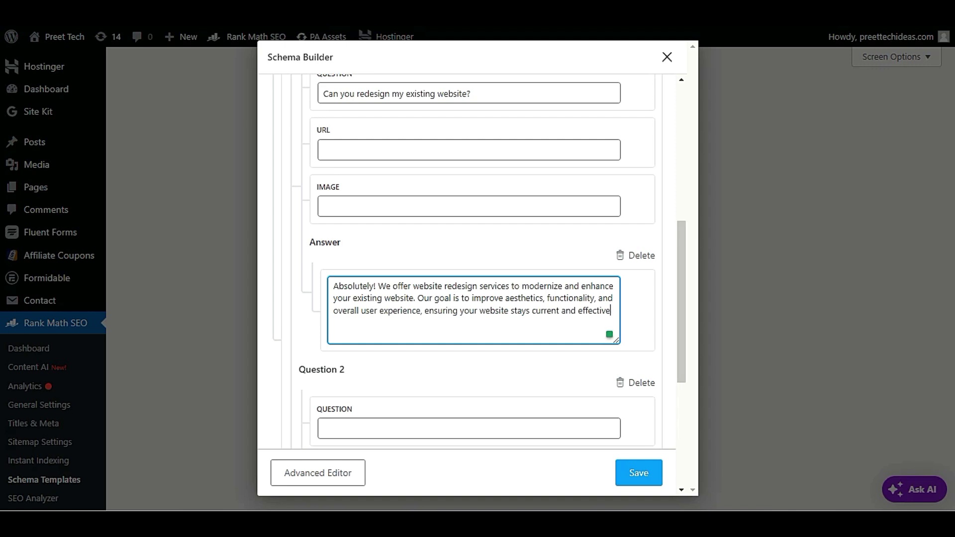
Try to delete the empty Question 2 group and its answer from the FAQ schema.
scroll(605, 341, down, 1)
click(640, 337)
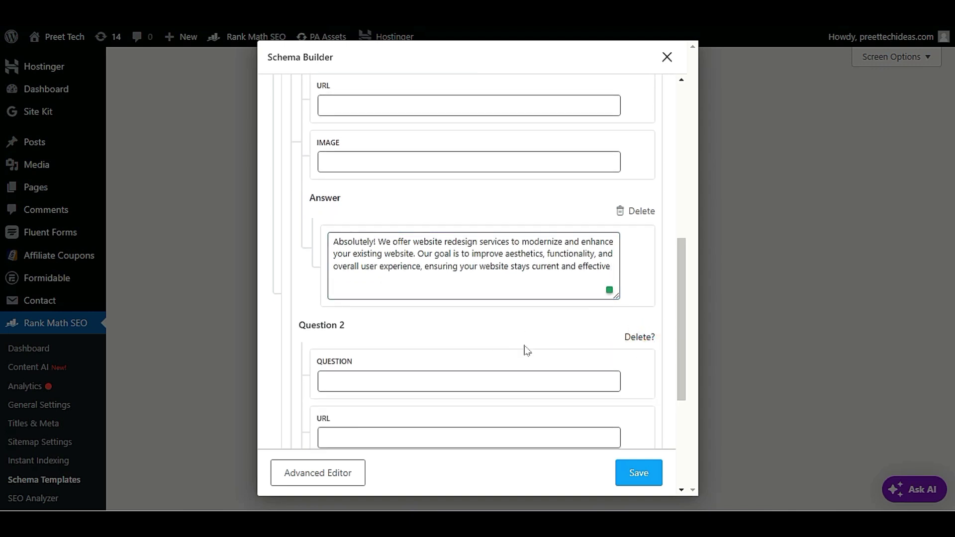
click(639, 337)
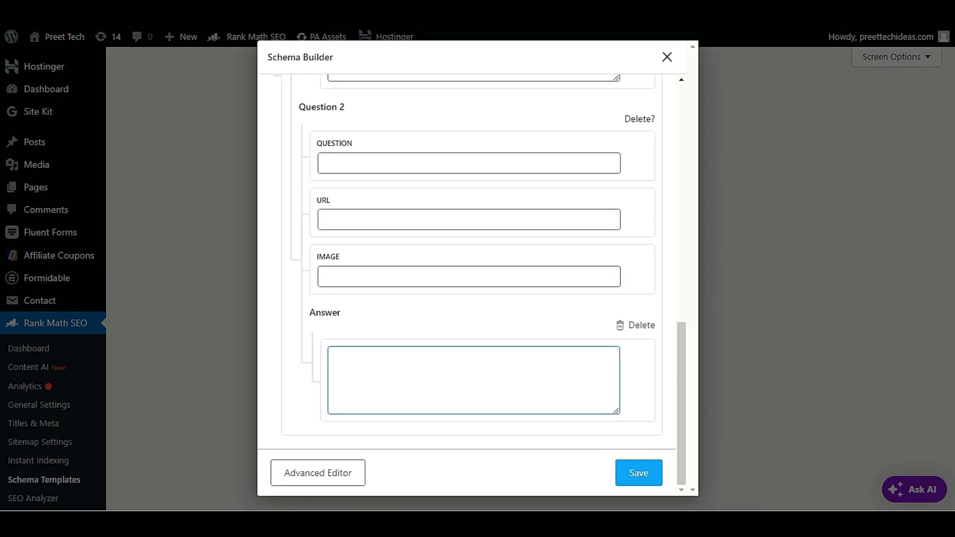
click(641, 325)
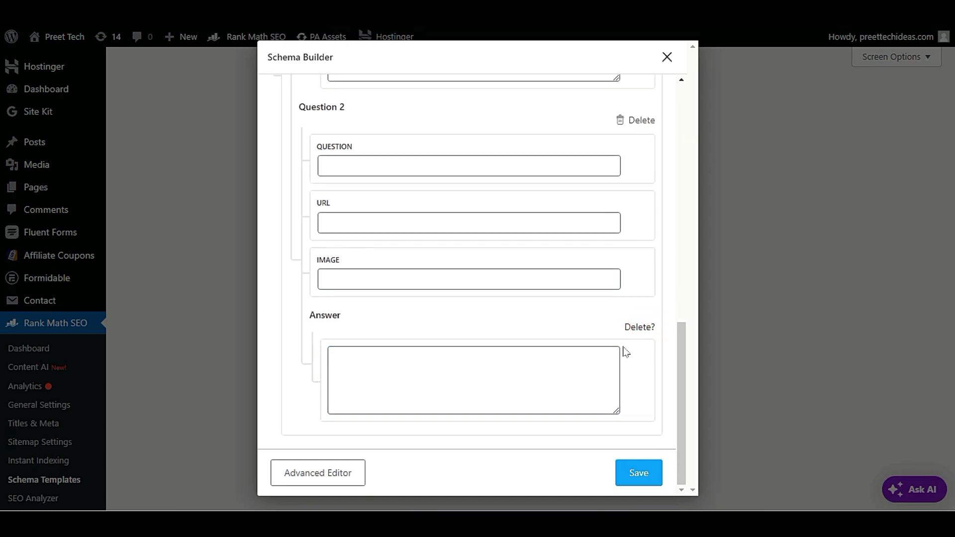
click(636, 326)
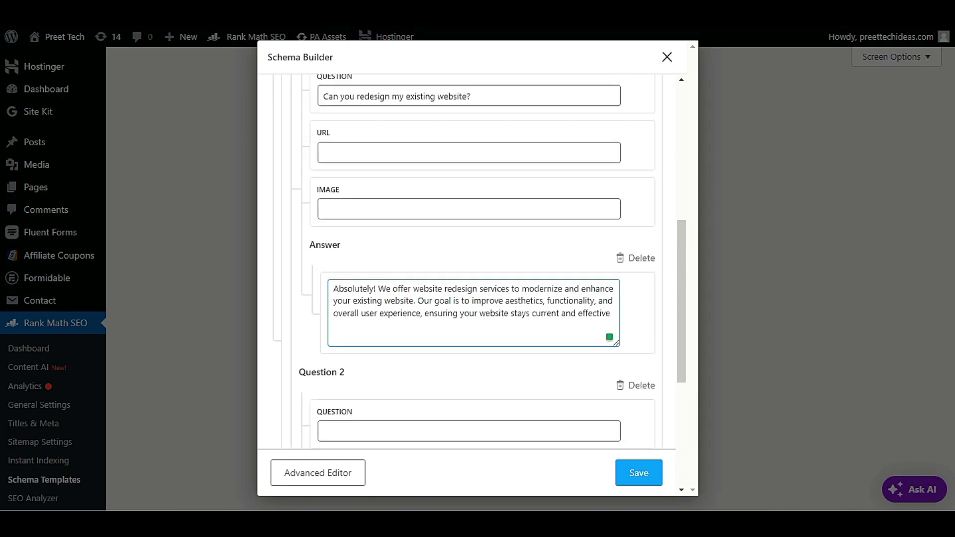
Save the FAQ schema, leaving Question 1's URL and image fields empty.
scroll(468, 258, up, 4)
click(375, 385)
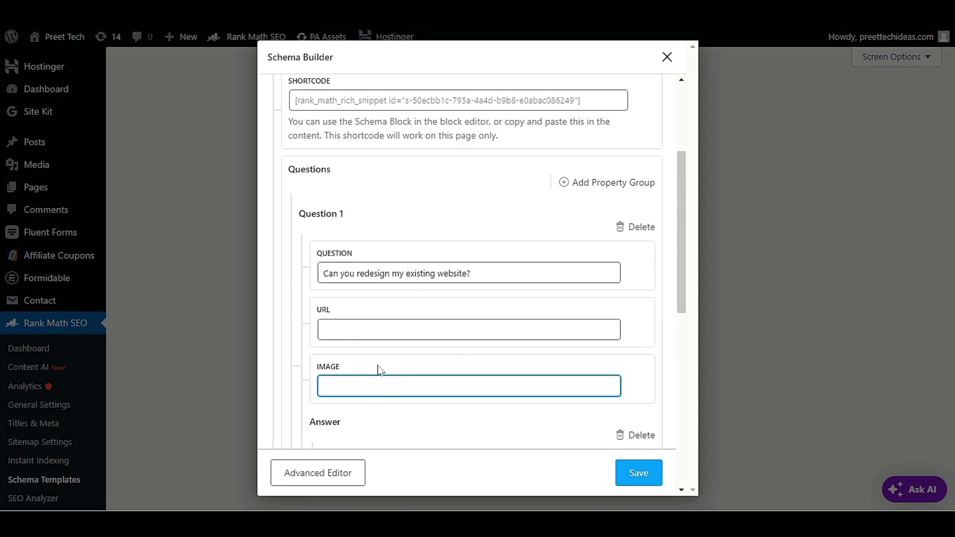
click(360, 329)
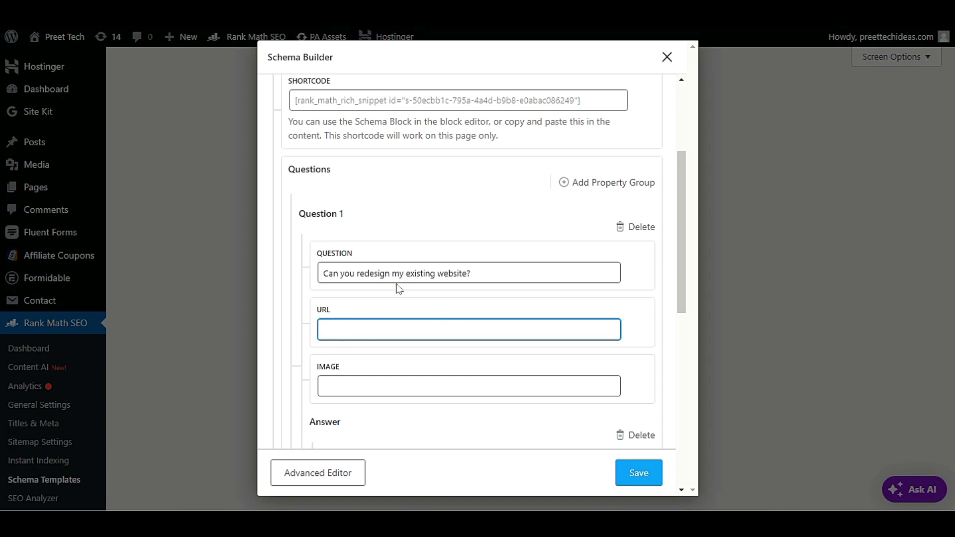
scroll(397, 294, down, 3)
scroll(395, 304, up, 3)
click(640, 471)
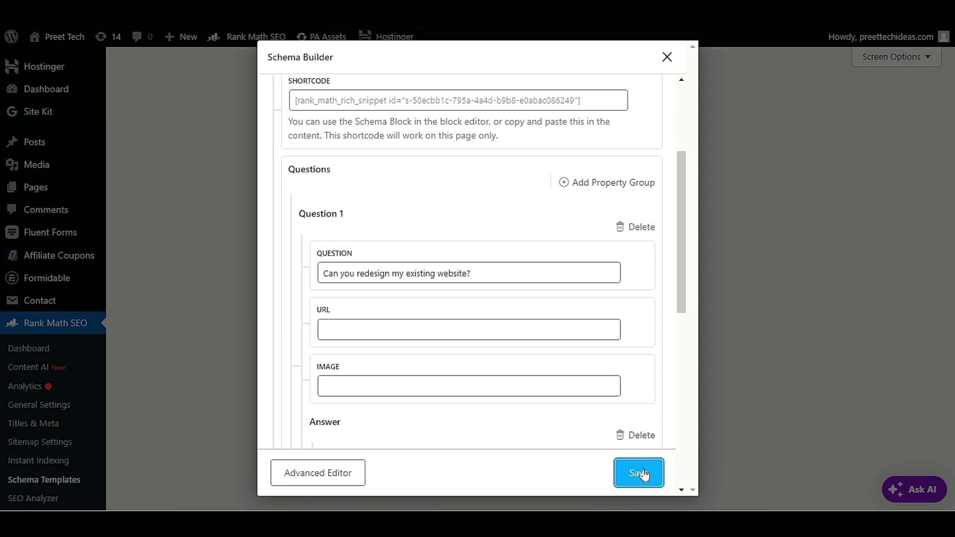
Copy the saved FAQ schema's shortcode and review its question groups before returning to the About page editor.
click(533, 100)
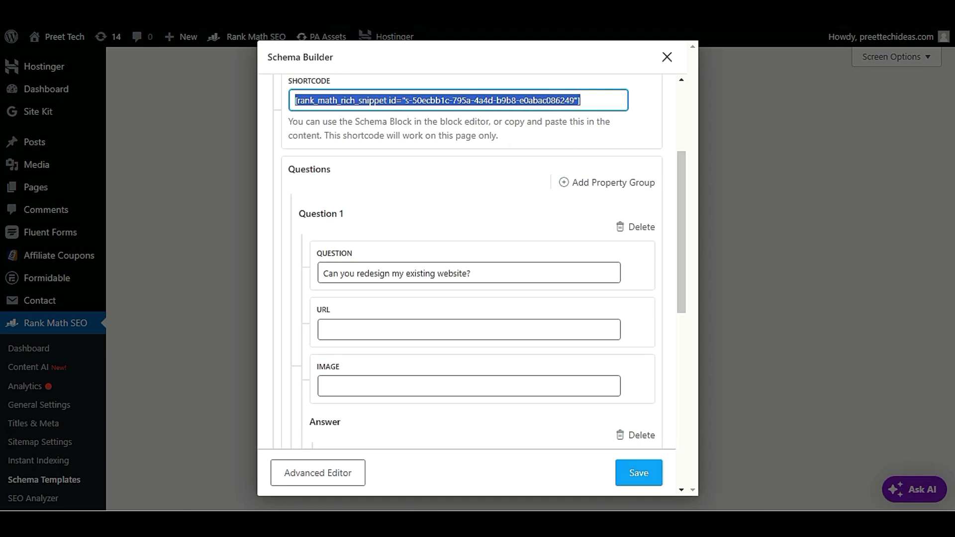
click(489, 272)
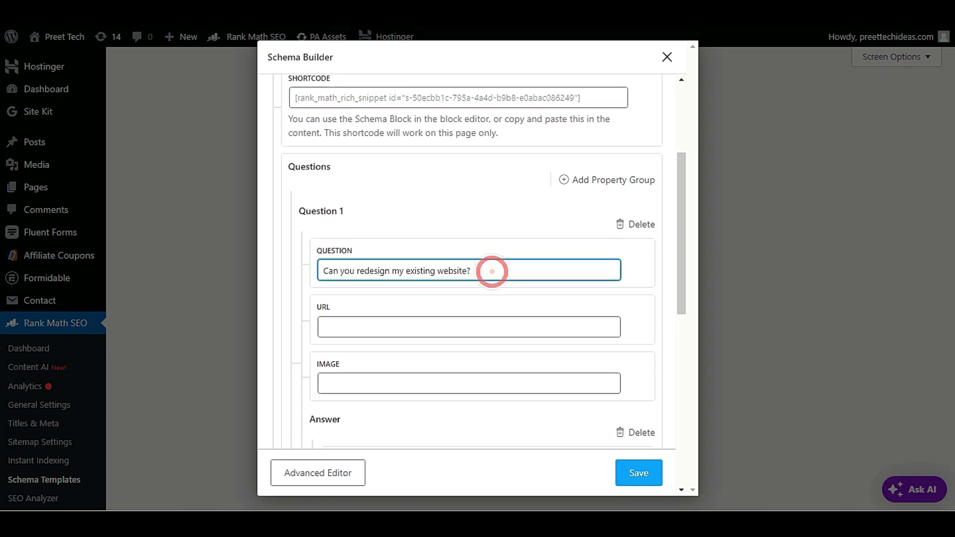
scroll(476, 287, down, 5)
scroll(476, 287, down, 2)
scroll(586, 399, up, 7)
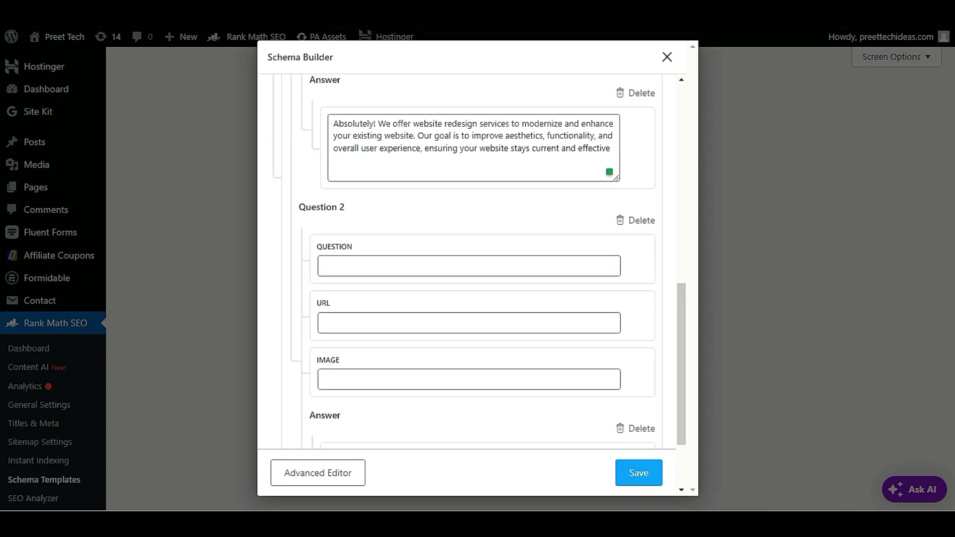
scroll(575, 403, down, 5)
scroll(562, 405, down, 3)
click(562, 405)
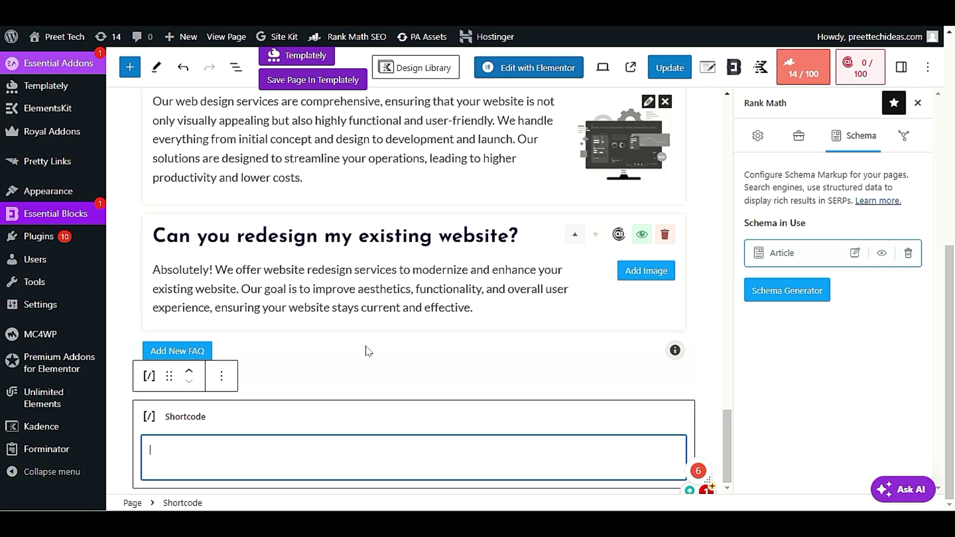
Paste [rank_math_rich_snippet id="s-50ecbb1c-795a-4a4d-b9b8-e0abac086249"] into the About page's Shortcode block and update the page.
click(205, 443)
key(ctrl+v)
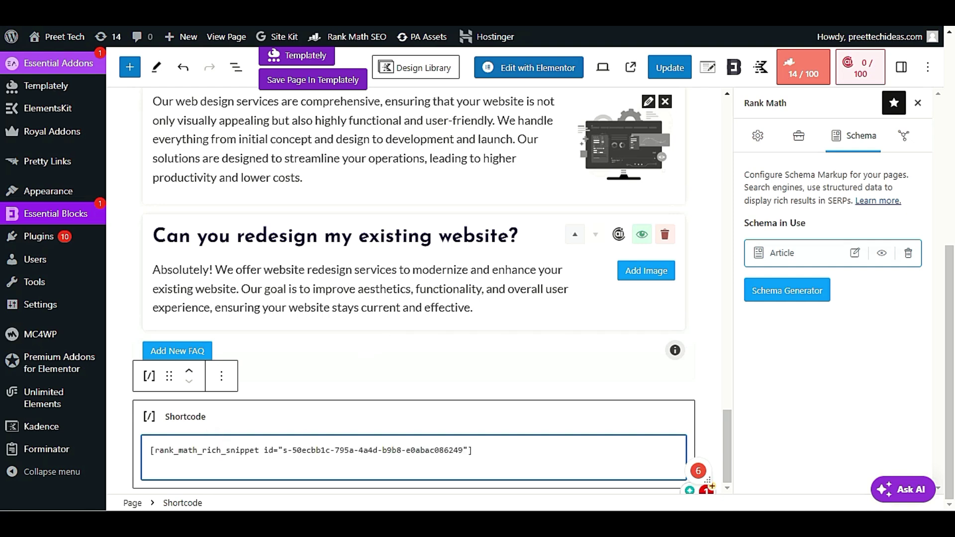
click(667, 68)
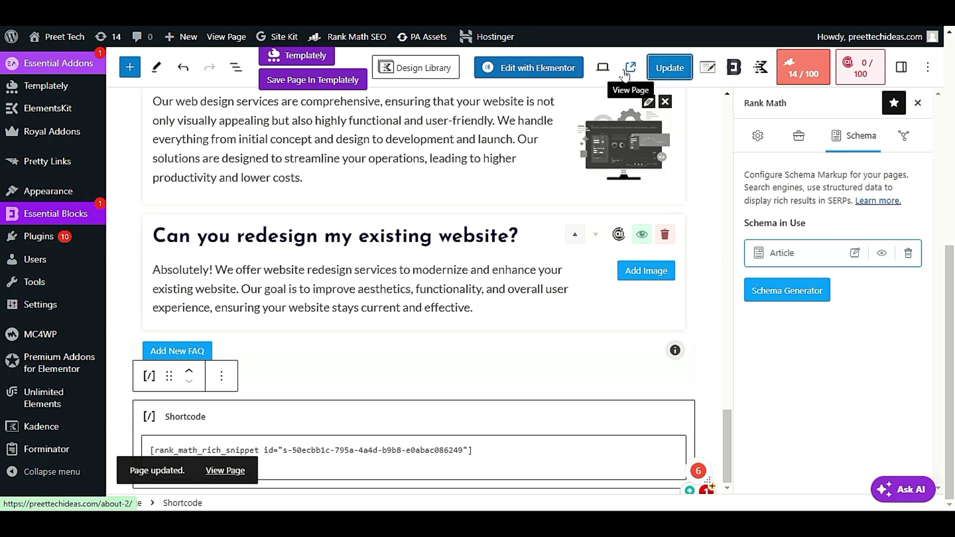
Open the live About page and examine the FAQ entry output by the shortcode below the FAQ block.
click(619, 69)
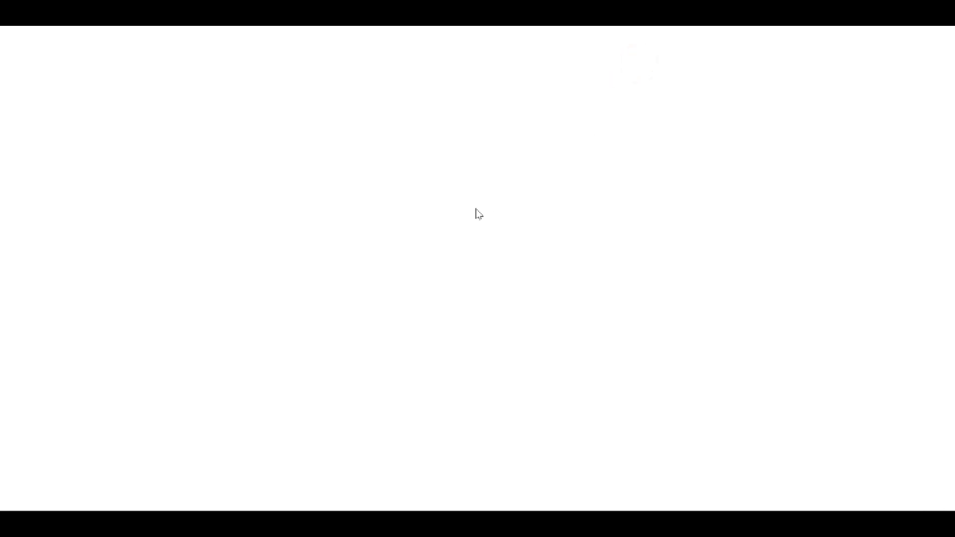
scroll(473, 206, down, 7)
scroll(404, 272, down, 12)
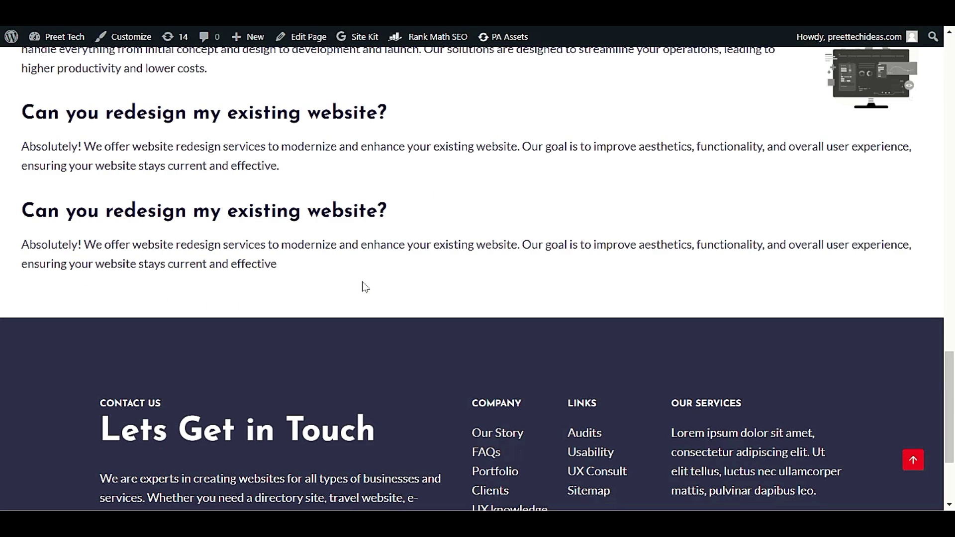
scroll(363, 283, up, 5)
scroll(362, 281, down, 5)
scroll(362, 281, up, 3)
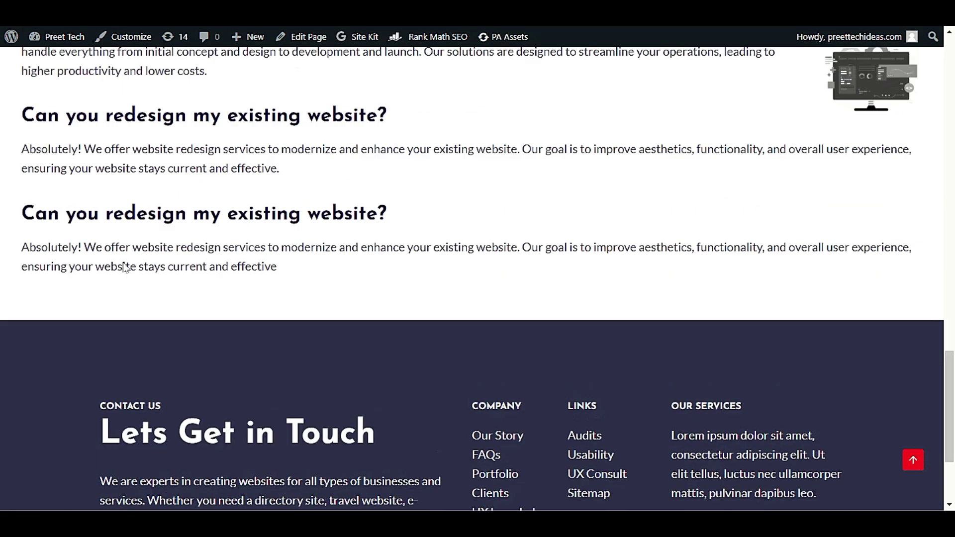
mouse_move(21, 343)
mouse_down()
mouse_move(355, 396)
mouse_move(7, 332)
mouse_up()
click(240, 397)
drag(277, 396, 6, 338)
click(59, 256)
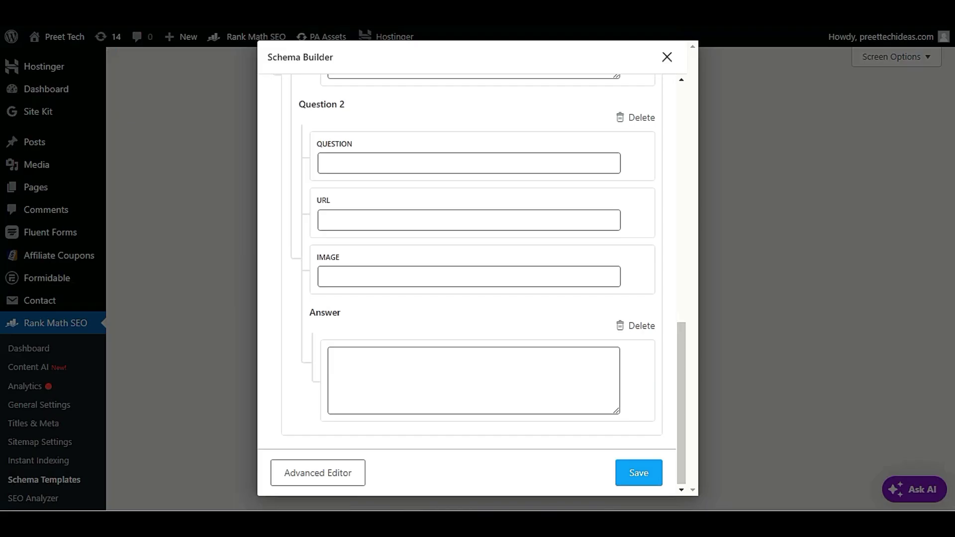
Replace Question 1's text in the FAQ schema with "How long does it take to design a website?" from ChatGPT.
scroll(478, 260, up, 8)
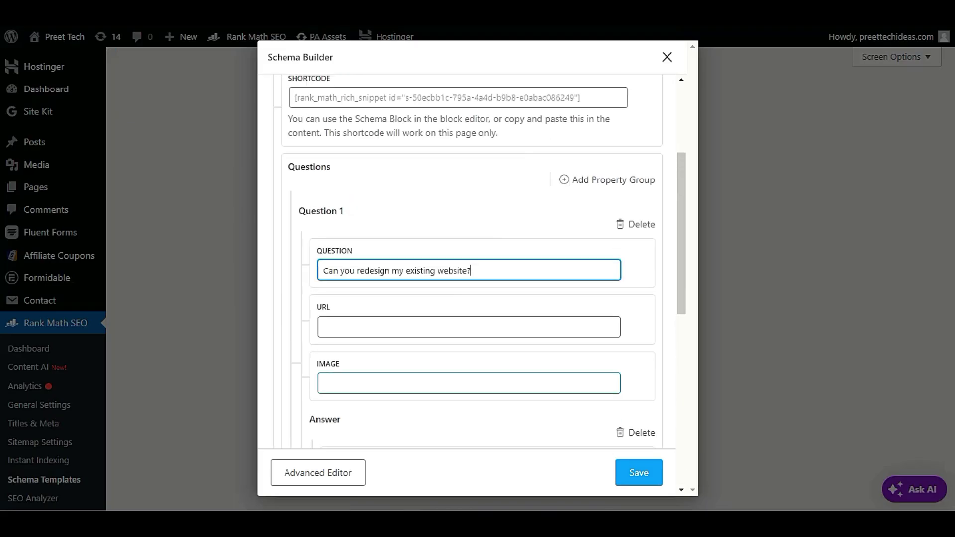
scroll(454, 305, up, 2)
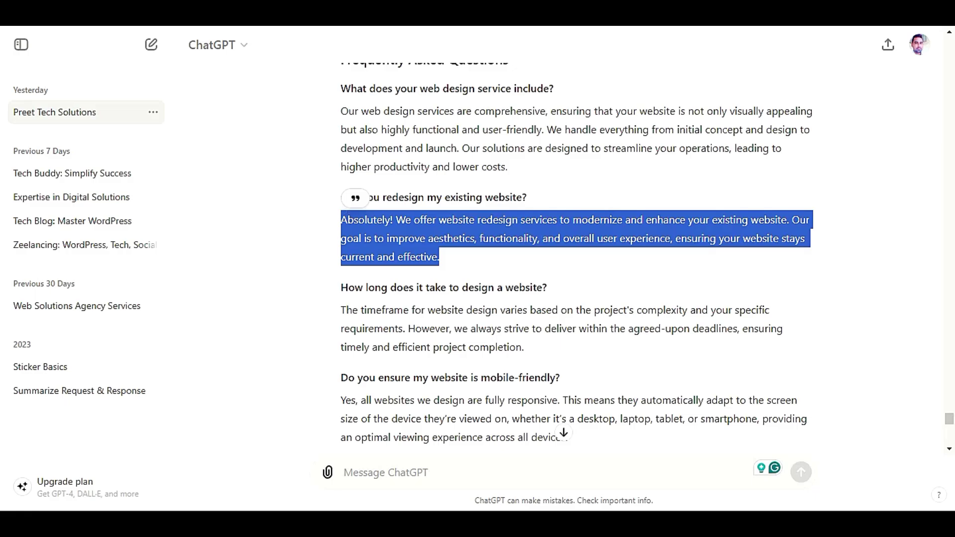
triple_click(400, 287)
key(ctrl+c)
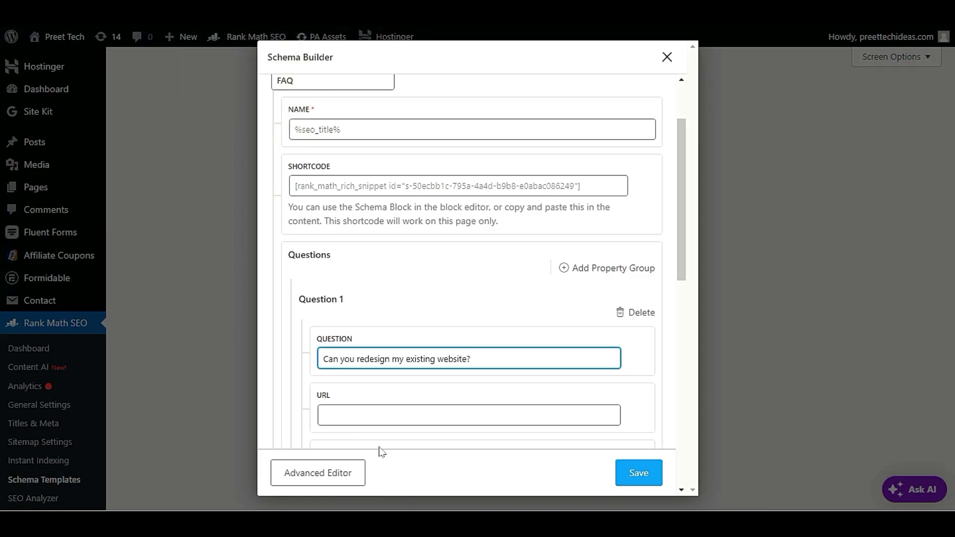
drag(486, 355, 287, 364)
key(ctrl+v)
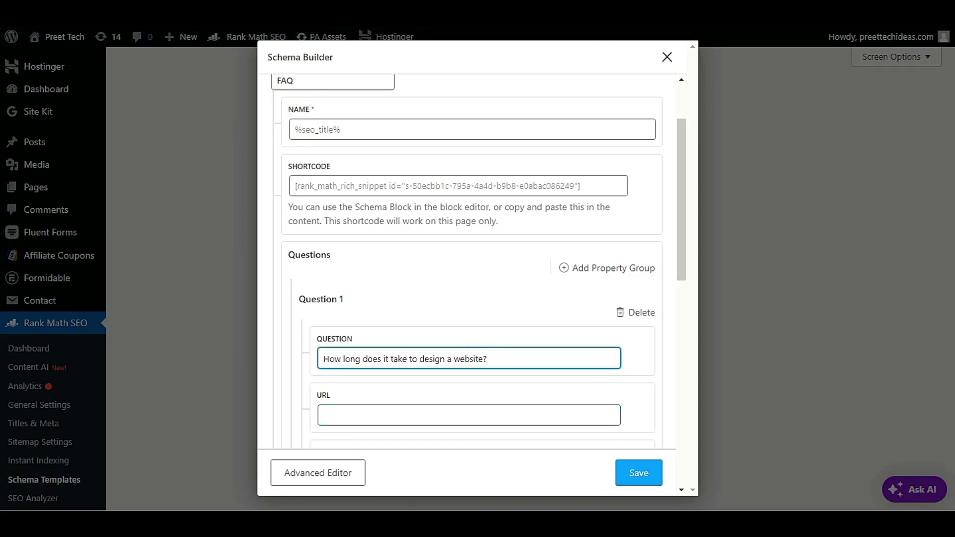
Replace Question 1's answer with ChatGPT's paragraph beginning "The timeframe for website design varies" and save the schema.
click(597, 15)
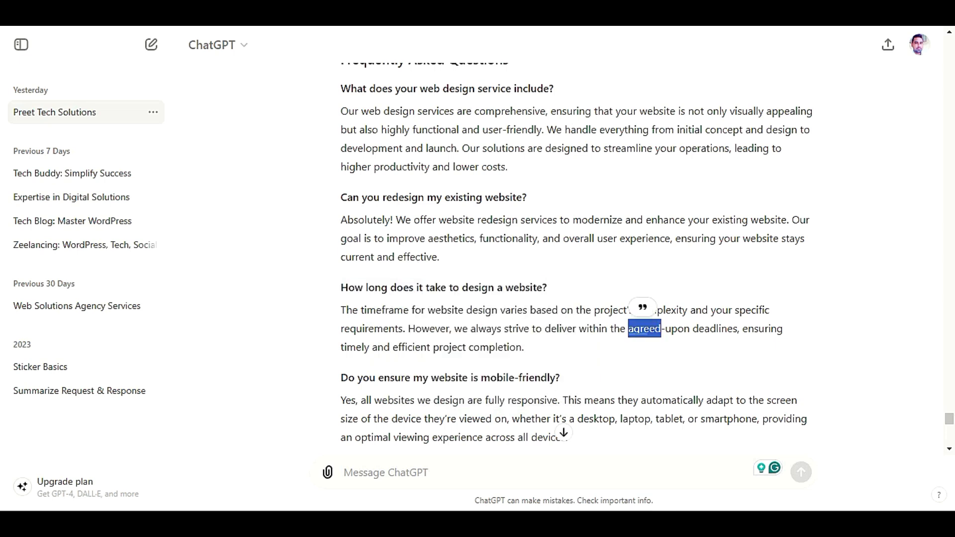
triple_click(640, 329)
key(ctrl+c)
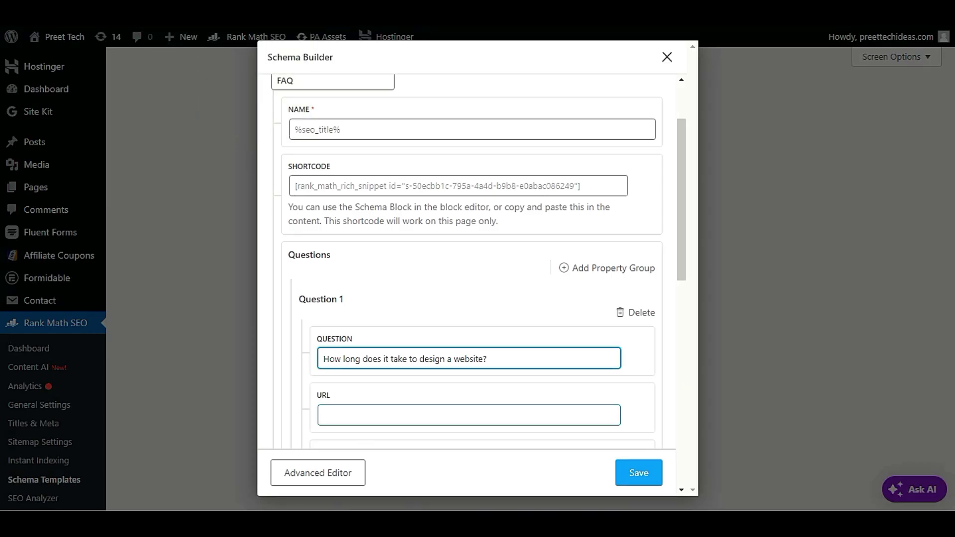
scroll(377, 398, down, 3)
click(378, 420)
key(ctrl+a)
key(ctrl+v)
click(636, 474)
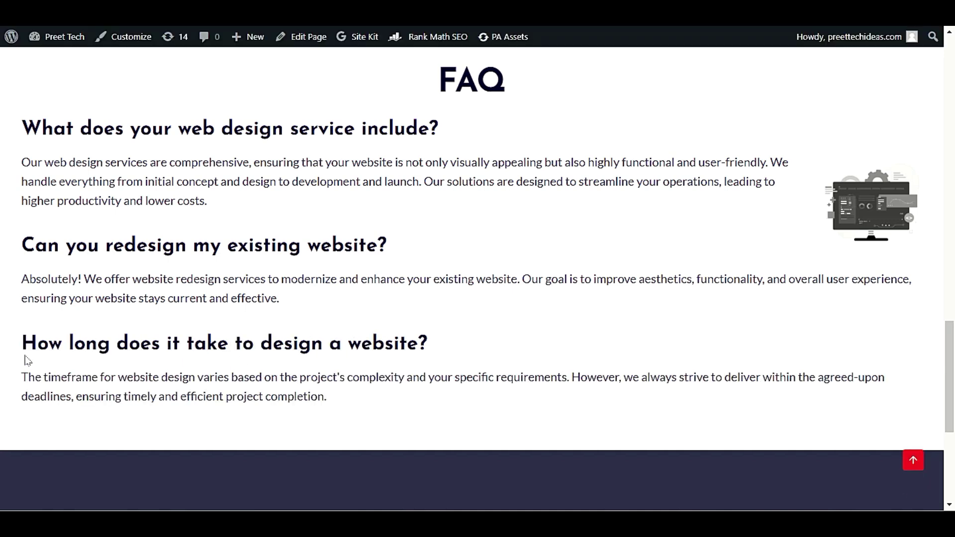
Check the shortcode's question and answer at the end of the FAQ section on the live About page.
drag(26, 360, 383, 405)
click(375, 401)
triple_click(430, 348)
click(150, 390)
click(159, 14)
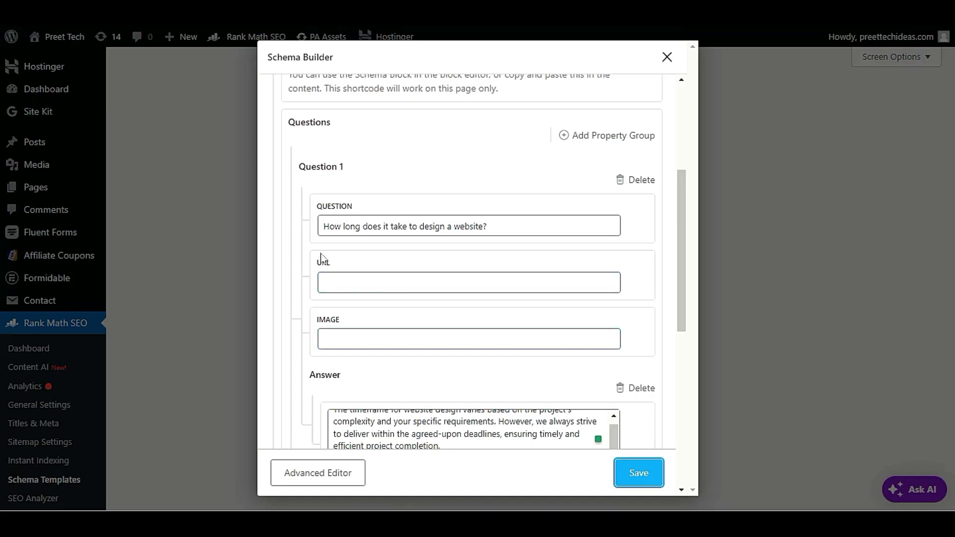
Save and close the FAQ schema, and try to trash the FAQ schema published at 4:17 am.
click(622, 478)
click(667, 57)
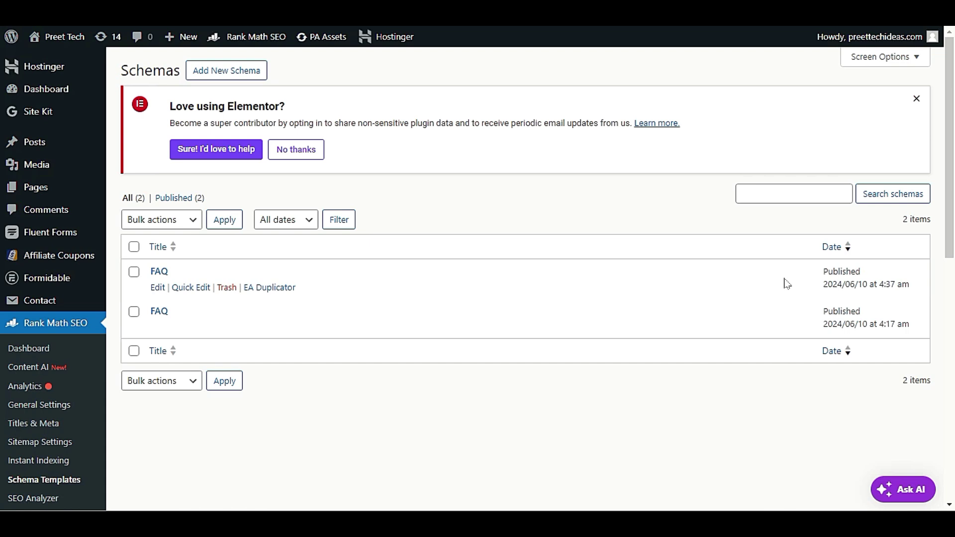
click(234, 328)
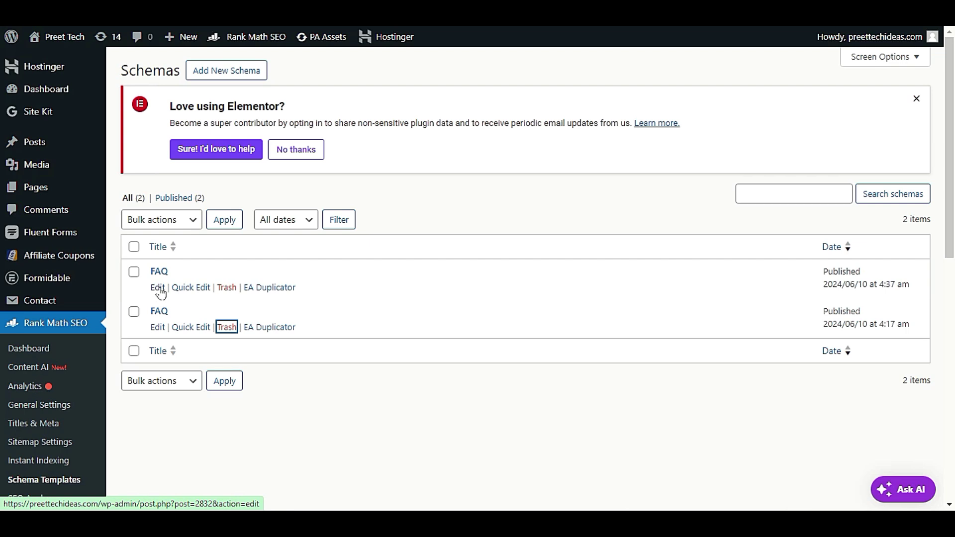
Trash the FAQ schema template published at 4:17 am, and bring up the schema settings of the About page in the page editor.
click(226, 326)
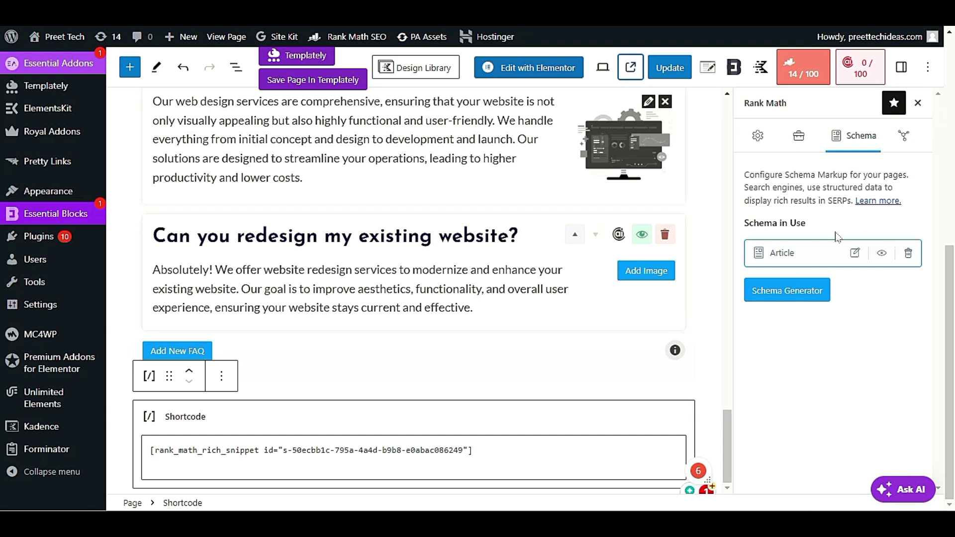
click(757, 138)
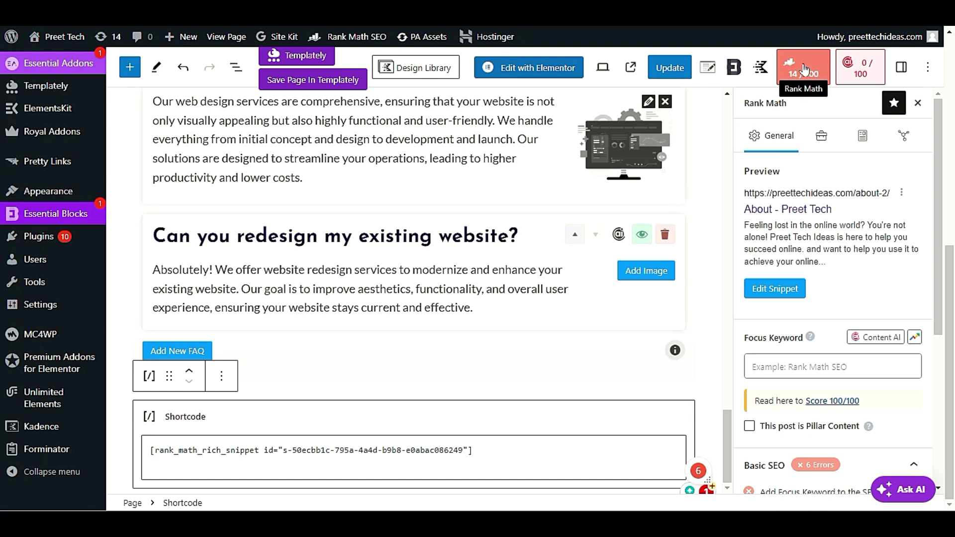
click(862, 134)
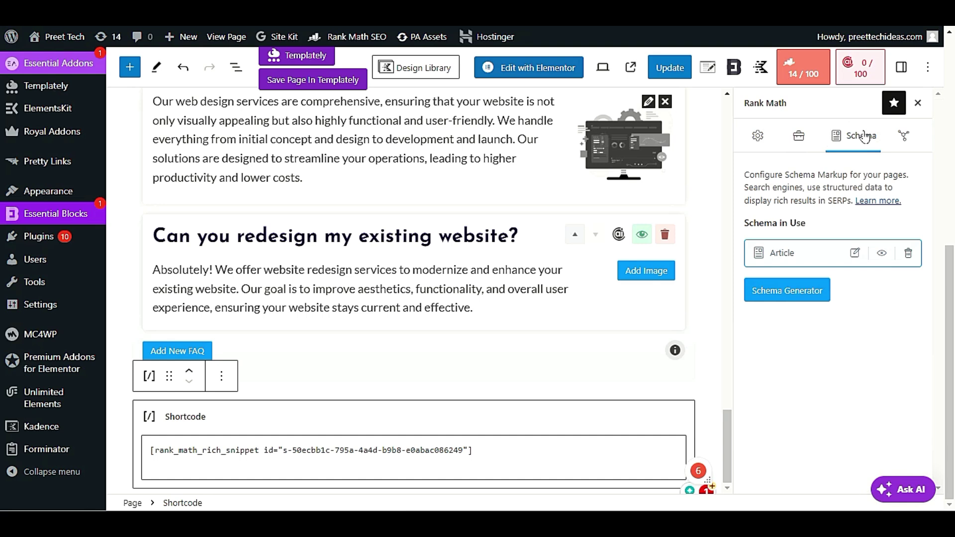
Start a new FAQ schema from the Schema Generator's catalog and add one question group to it.
click(798, 295)
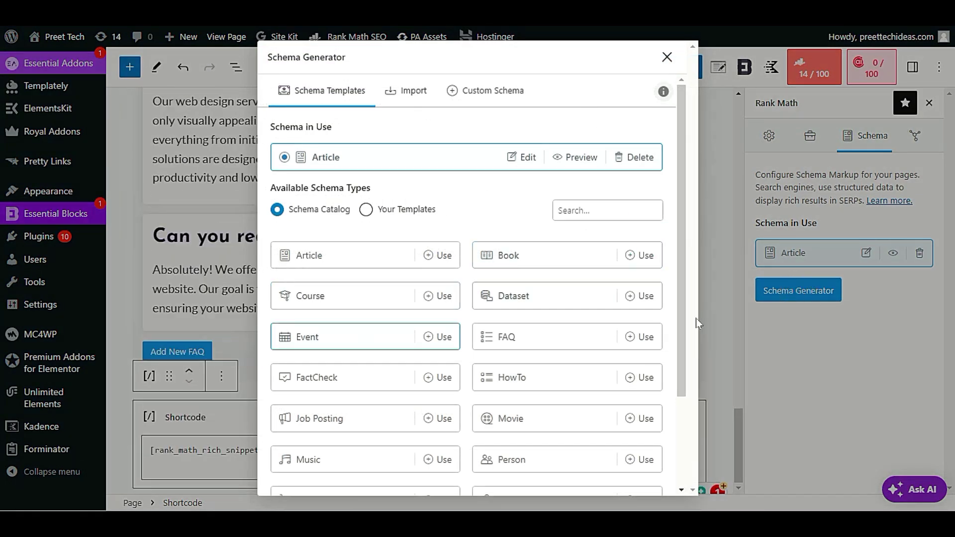
click(630, 338)
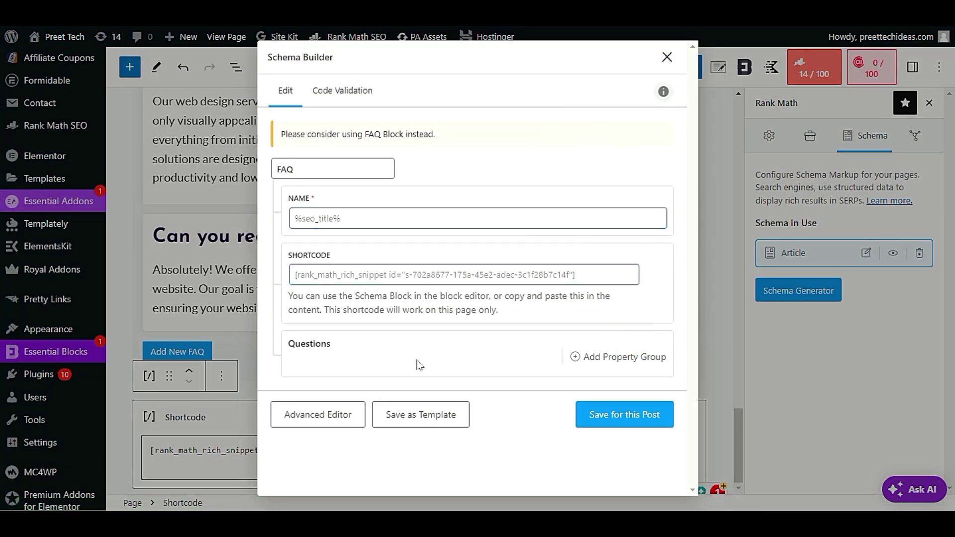
click(623, 356)
scroll(497, 296, down, 3)
click(441, 261)
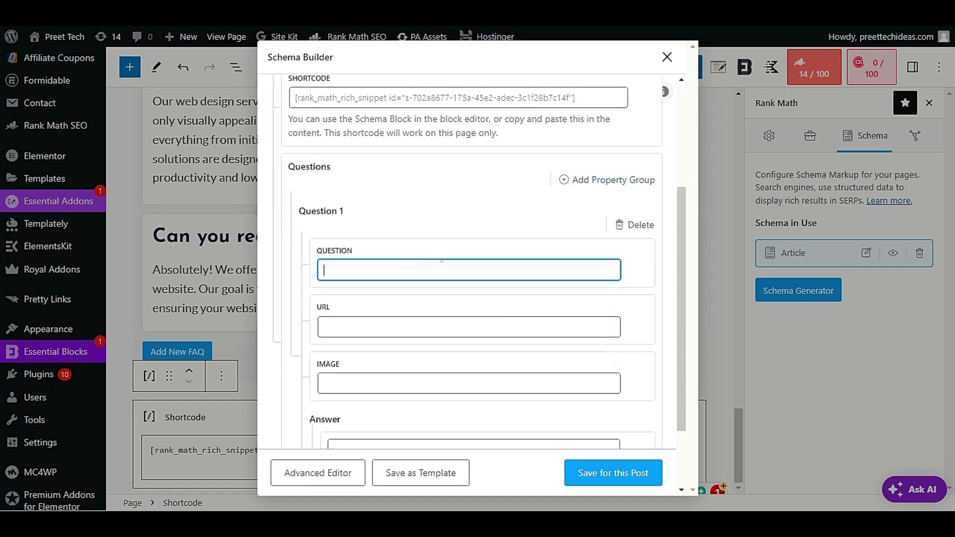
Examine the new FAQ schema's page-only shortcode and compare it with the saved FAQ template in the Schemas list.
scroll(443, 271, up, 4)
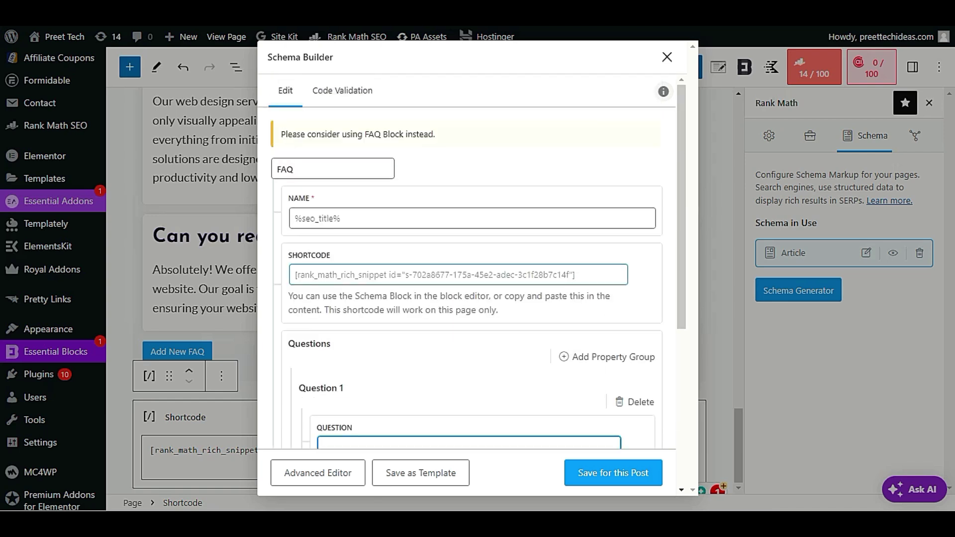
triple_click(430, 275)
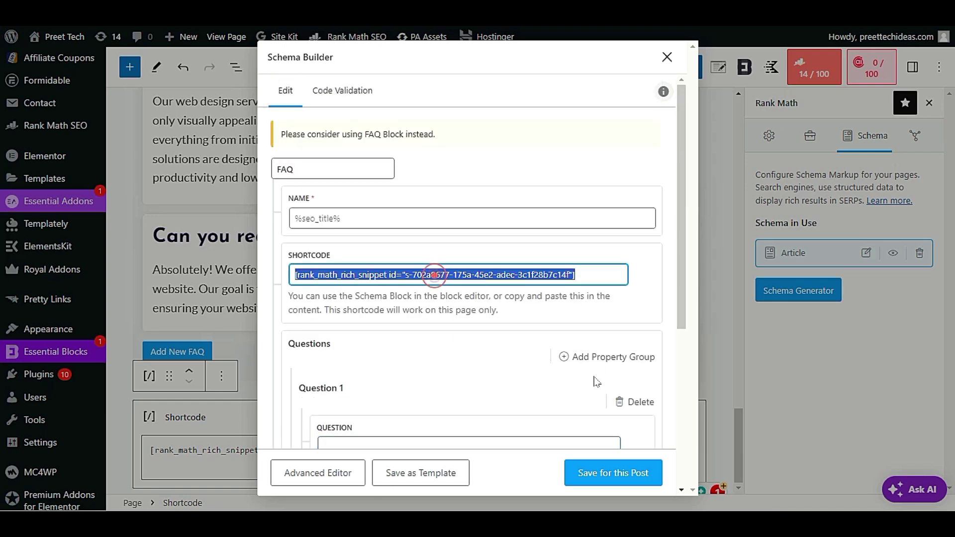
click(555, 324)
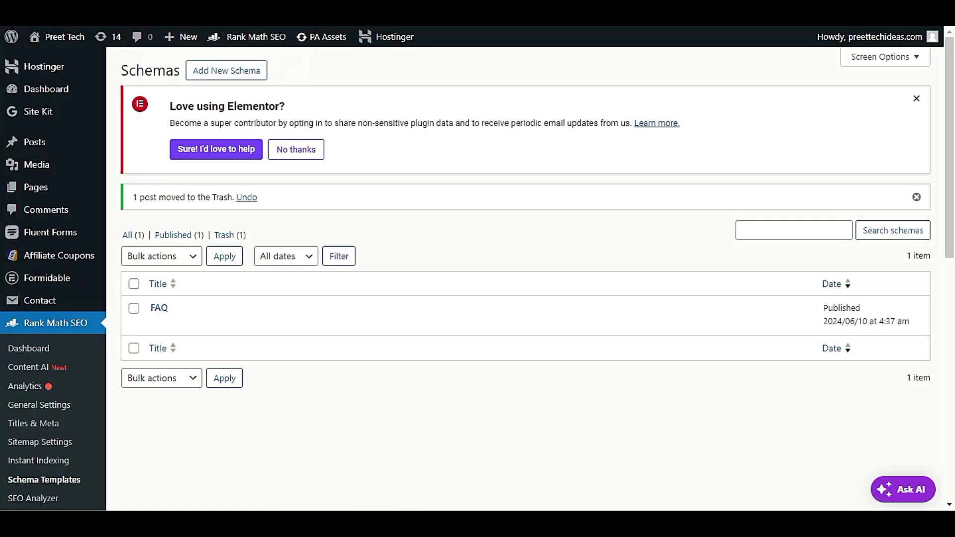
mouse_move(175, 310)
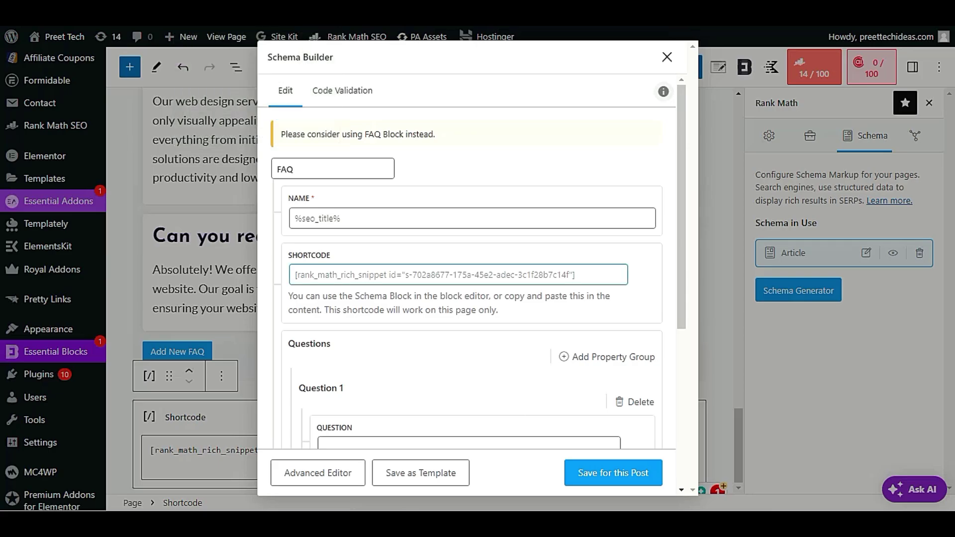
drag(597, 274, 295, 275)
click(524, 320)
Fill in Question 1 with "Do you ensure my website is mobile-friendly?" copied from the ChatGPT conversation.
scroll(524, 320, down, 4)
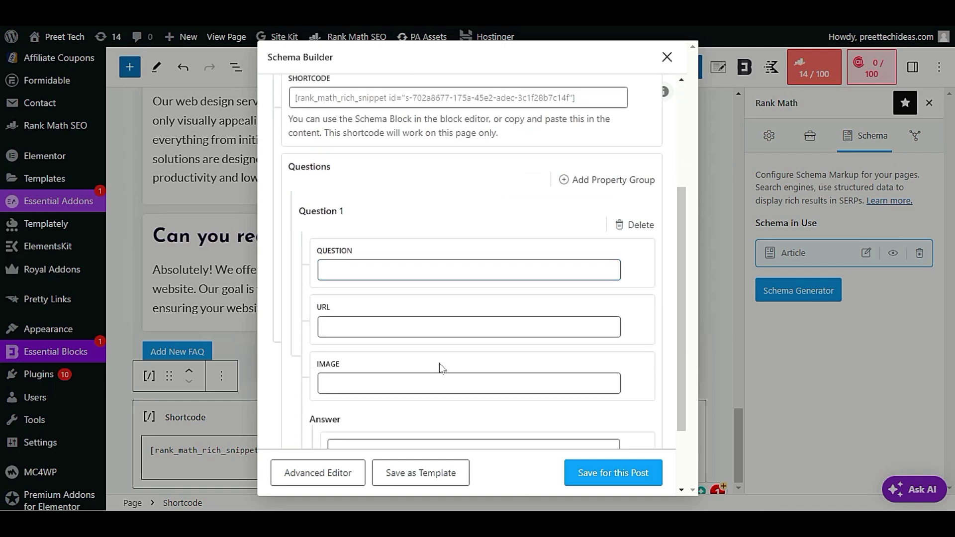
click(426, 268)
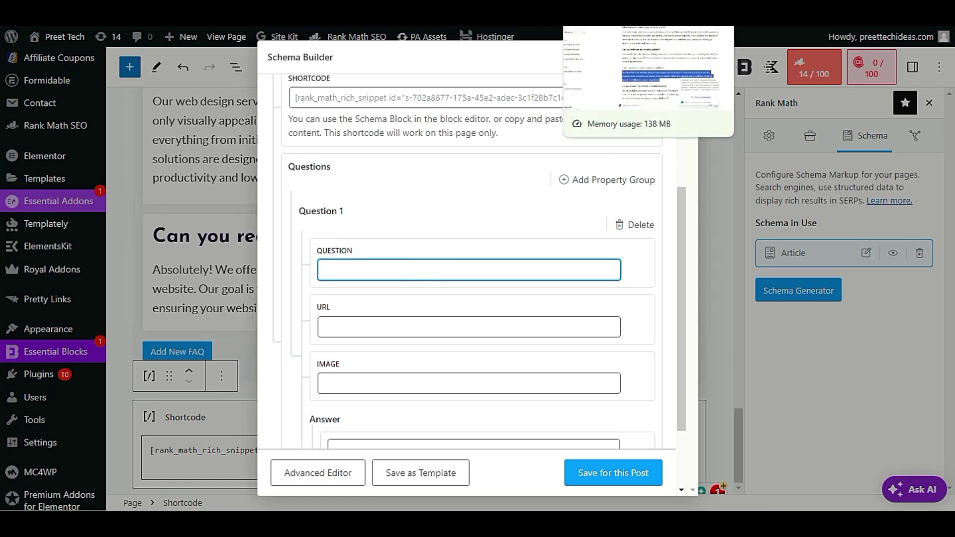
click(622, 17)
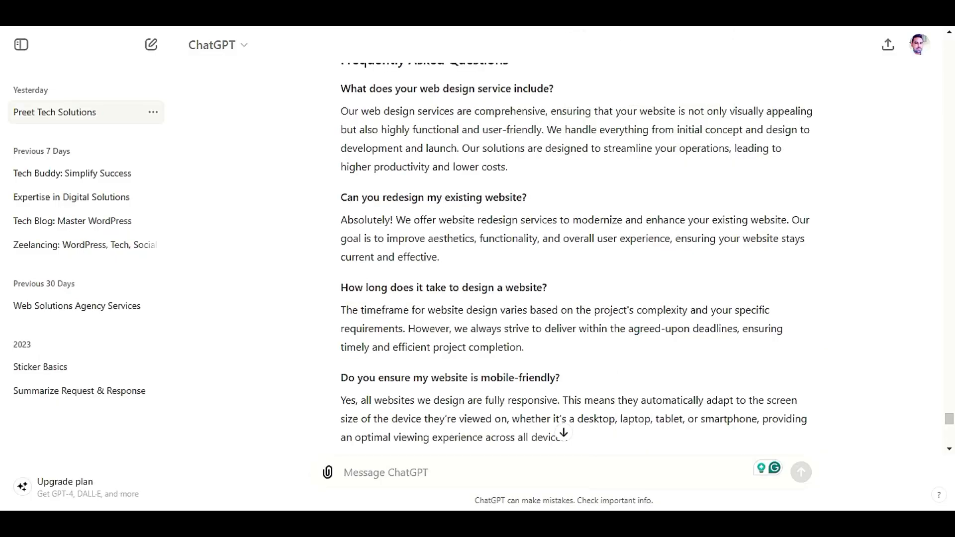
triple_click(412, 289)
double_click(367, 378)
triple_click(367, 377)
key(ctrl+c)
key(ctrl+Tab)
key(ctrl+v)
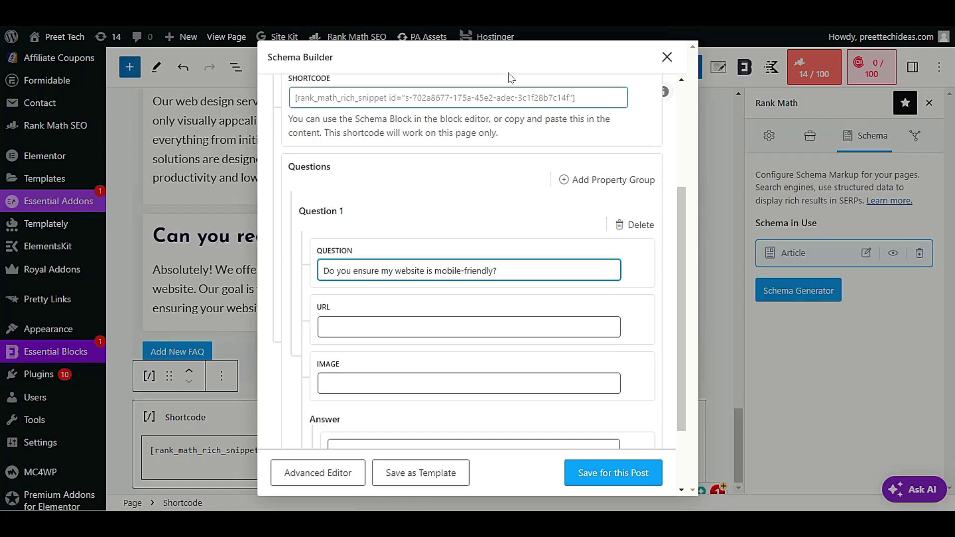
Fill in Question 1's answer with ChatGPT's paragraph beginning "Yes, all websites we design are fully responsive" and save the schema for this post.
key(ctrl+Tab)
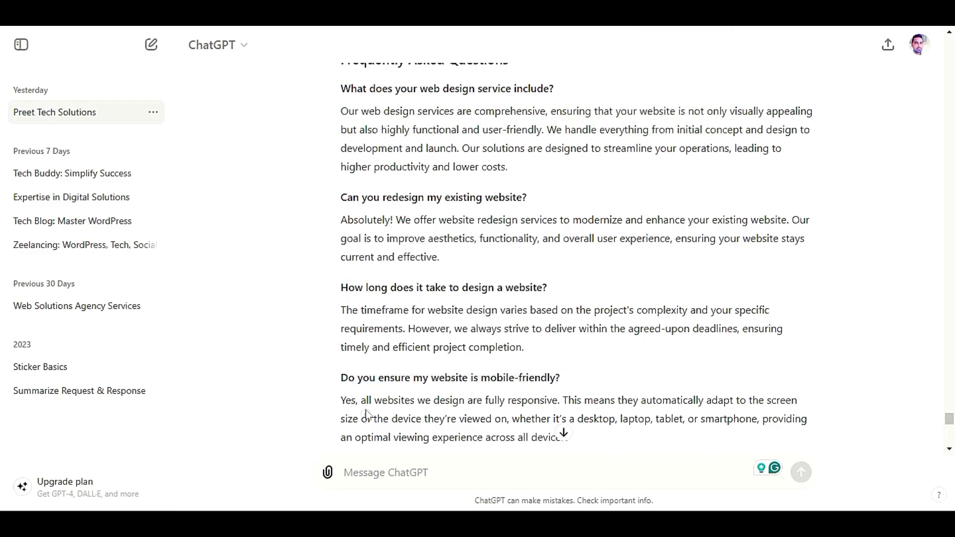
triple_click(562, 432)
key(ctrl+Tab)
key(ctrl+Tab)
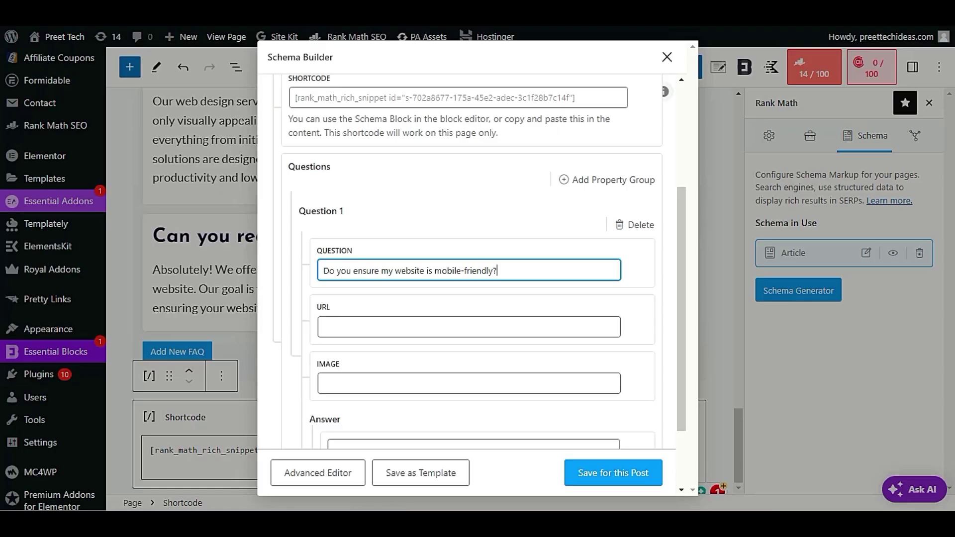
scroll(359, 400, down, 2)
click(359, 400)
key(ctrl+v)
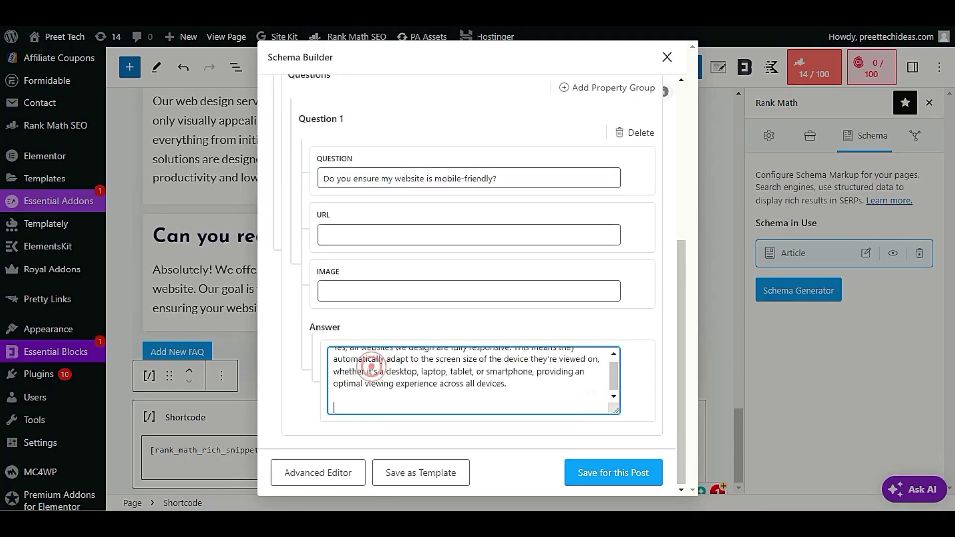
click(587, 478)
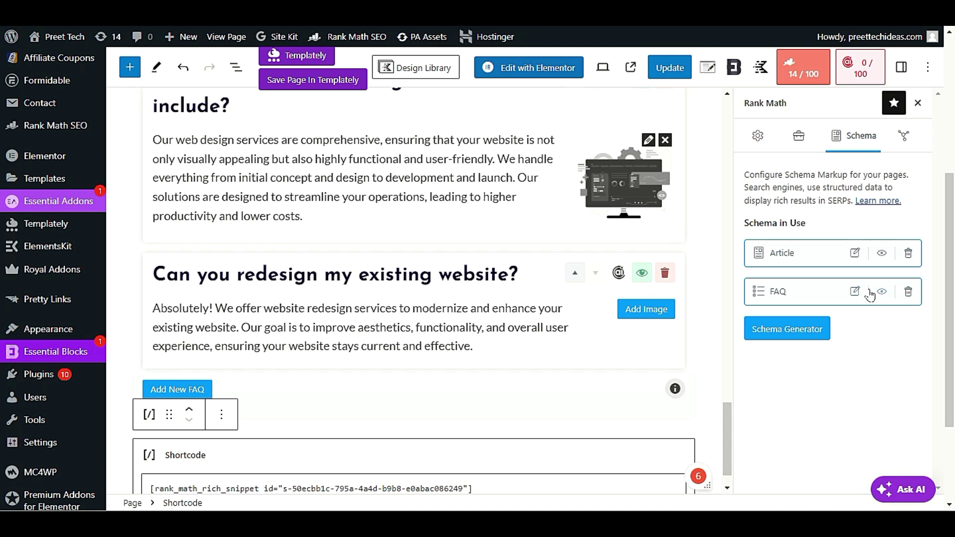
Review the About page's FAQ block and Shortcode block alongside the Article and FAQ schemas in use.
scroll(317, 391, down, 1)
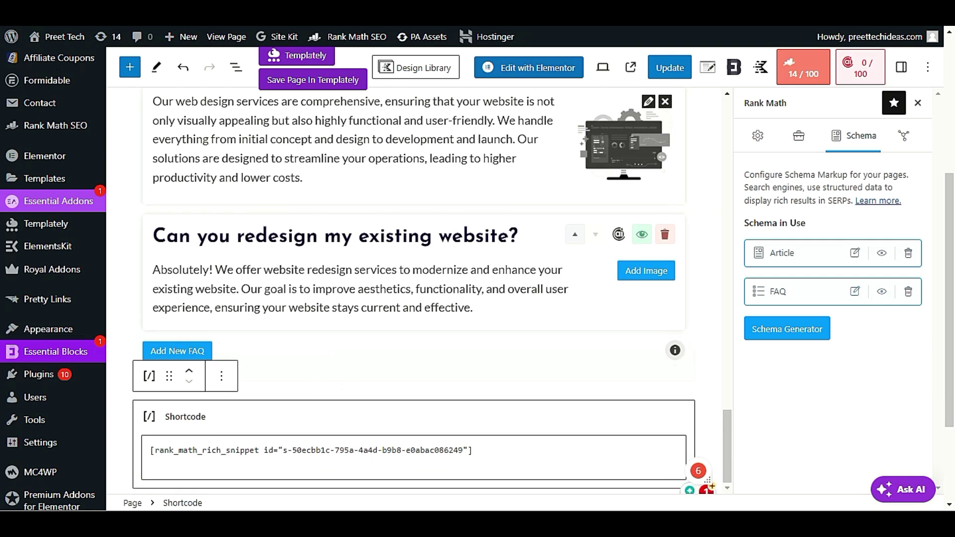
scroll(257, 452, up, 5)
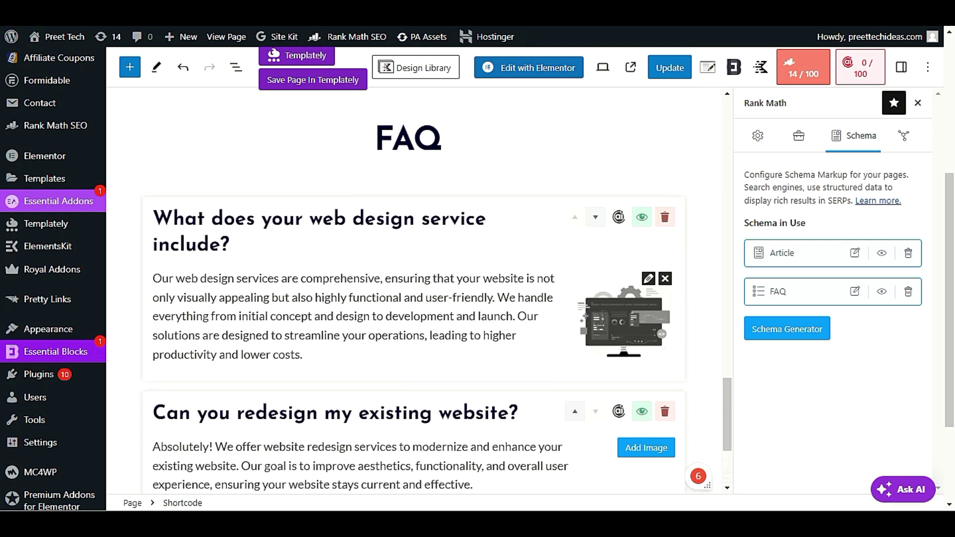
scroll(413, 303, down, 2)
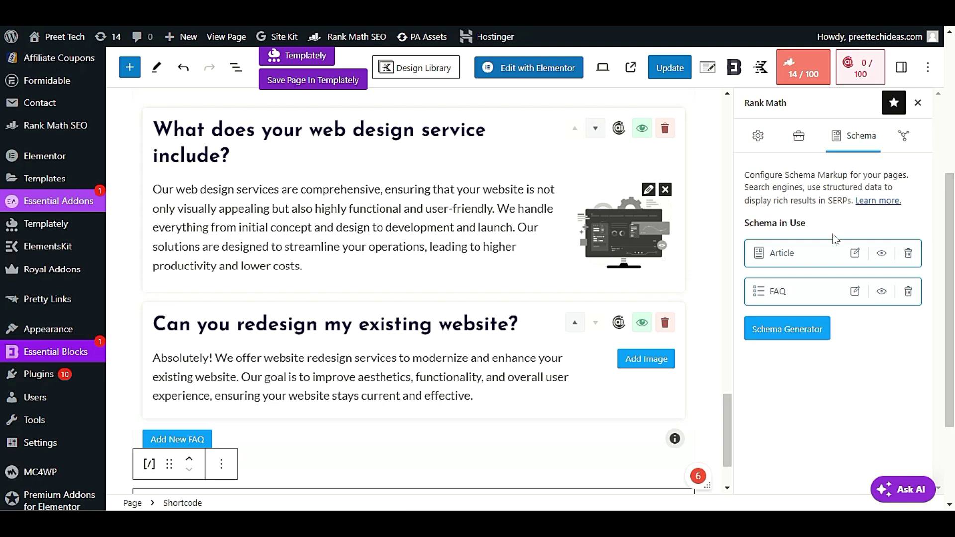
double_click(797, 223)
click(849, 385)
scroll(345, 375, down, 2)
scroll(308, 397, up, 5)
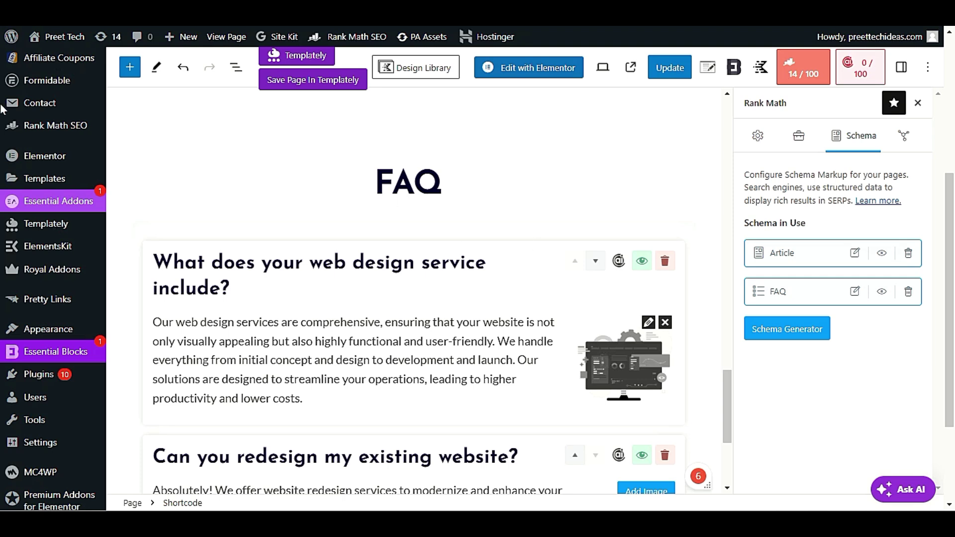
click(133, 69)
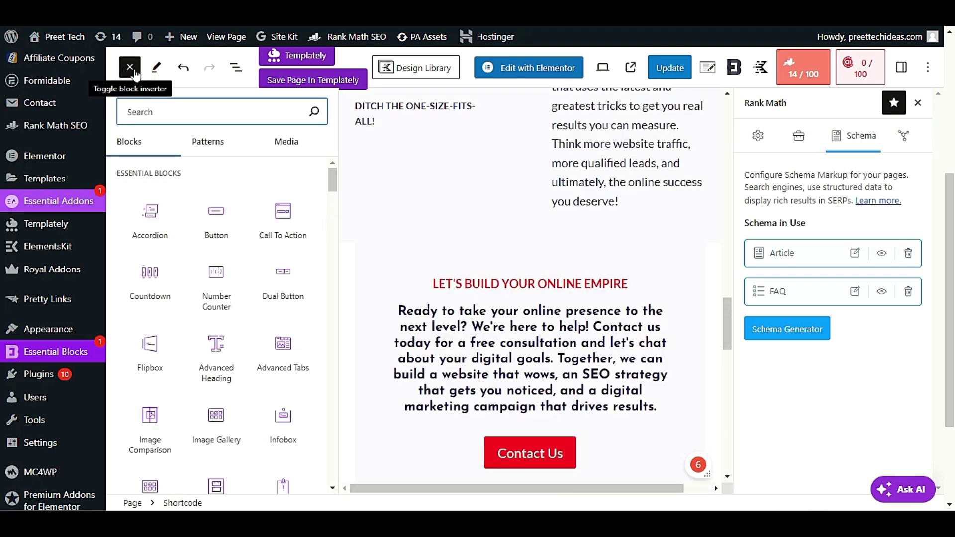
click(133, 72)
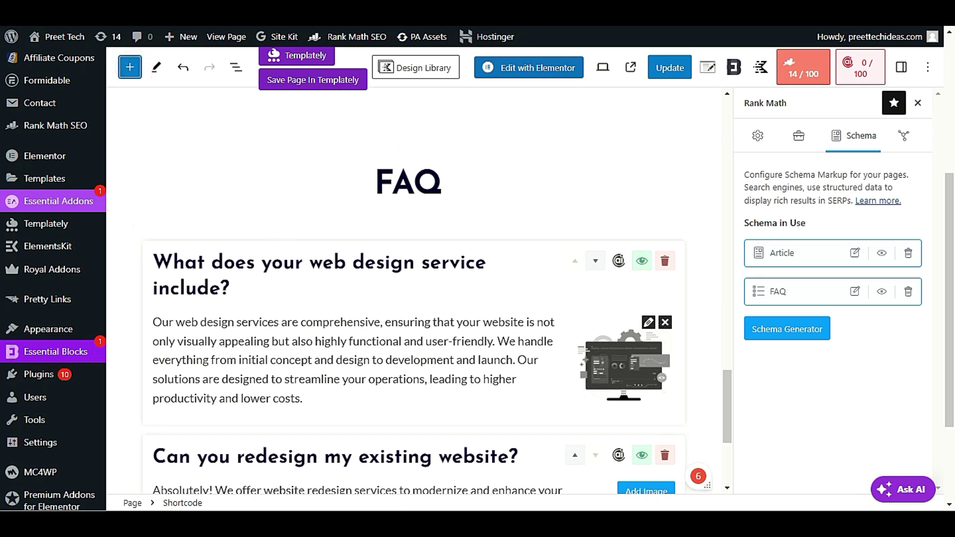
Select the rank_math_rich_snippet shortcode in the Shortcode block below the FAQ section to examine it.
scroll(413, 298, down, 4)
triple_click(371, 459)
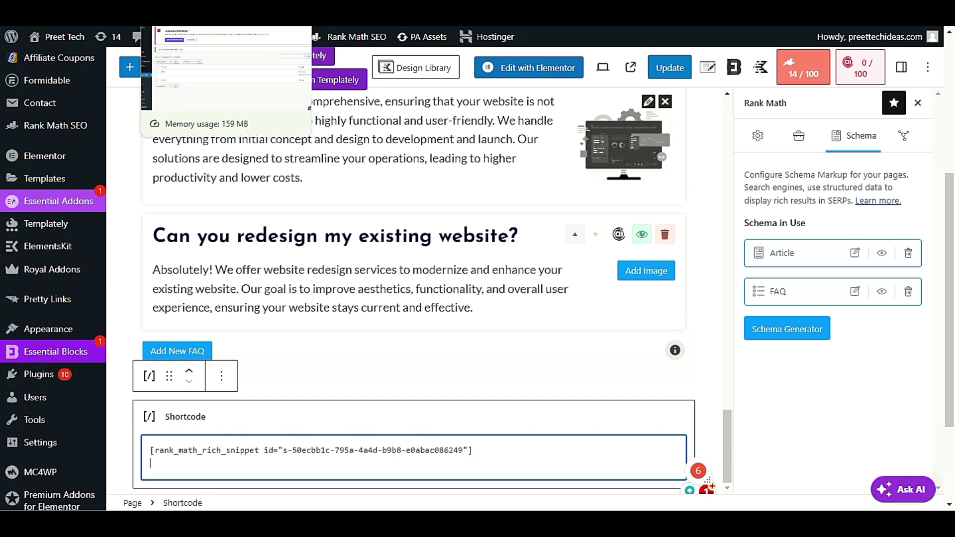
key(ctrl+Tab)
key(ctrl+Tab)
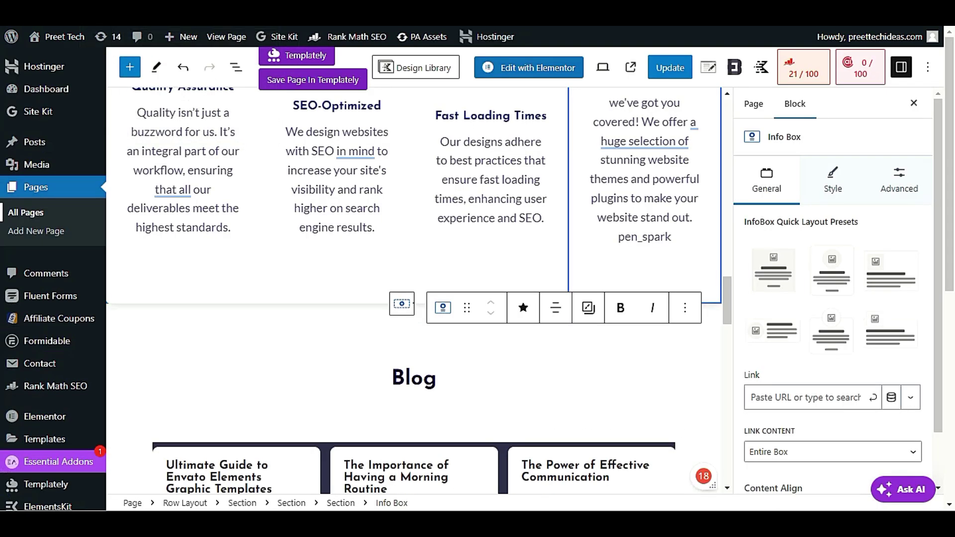
key(ctrl+Tab)
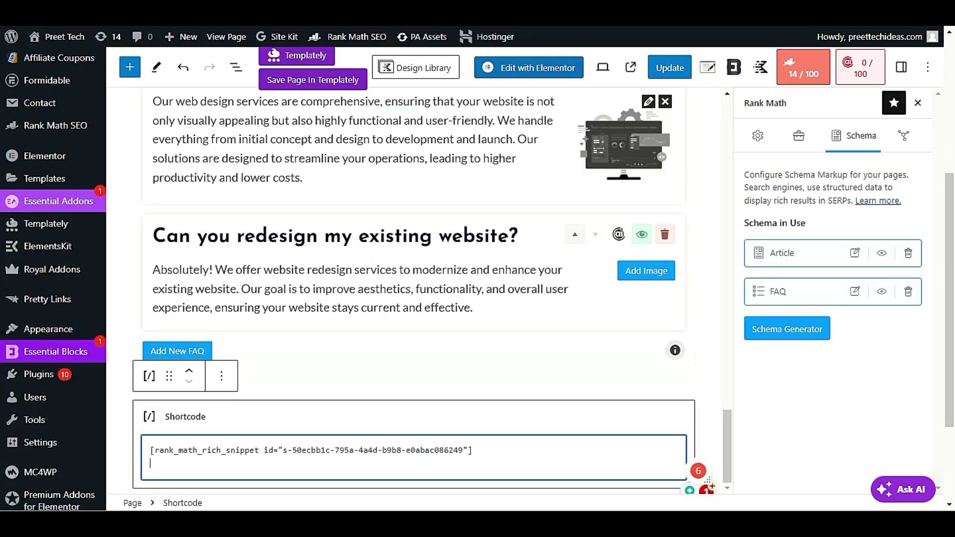
key(ctrl+a)
click(406, 460)
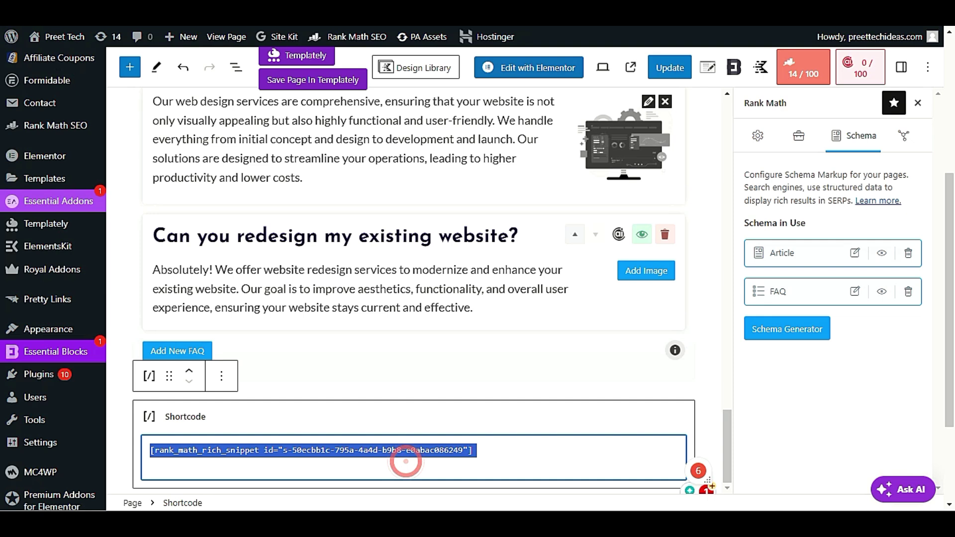
key(ctrl+a)
click(407, 461)
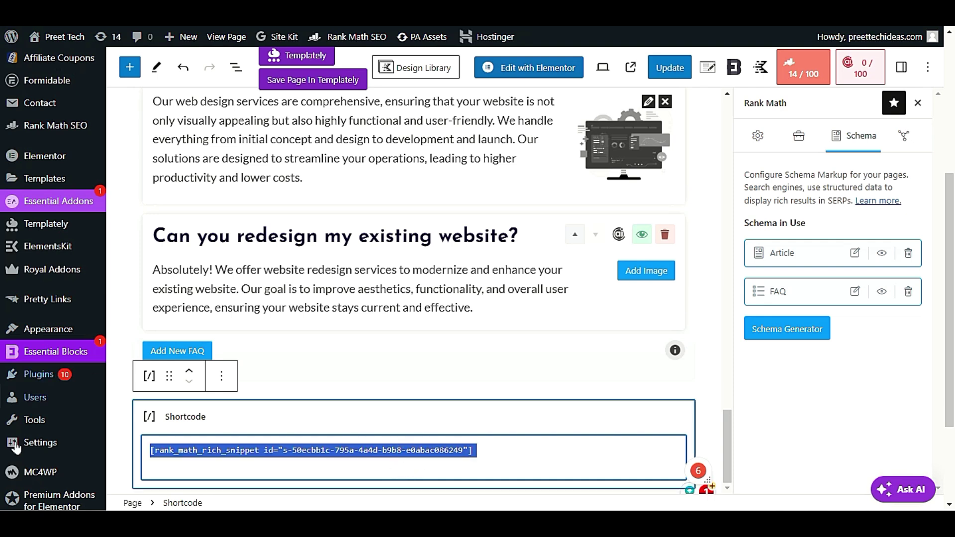